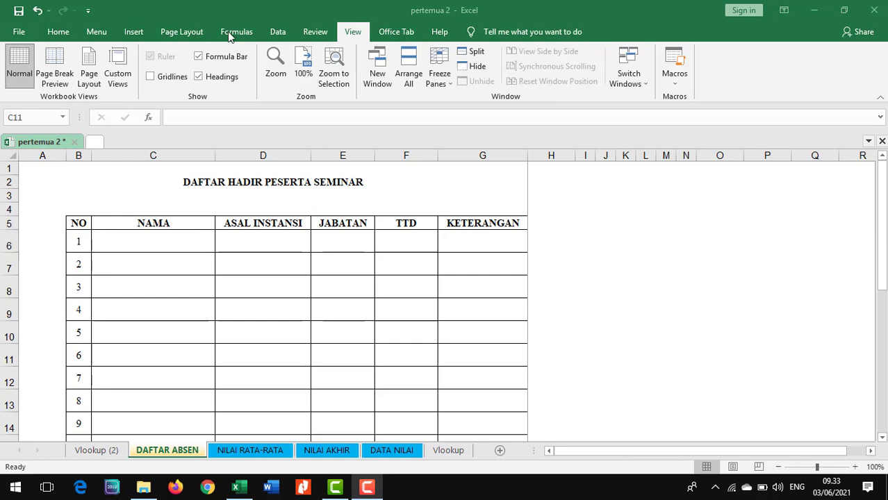
# Turn on the display of gridlines for the DAFTAR ABSEN sheet.
pyautogui.click(228, 32)
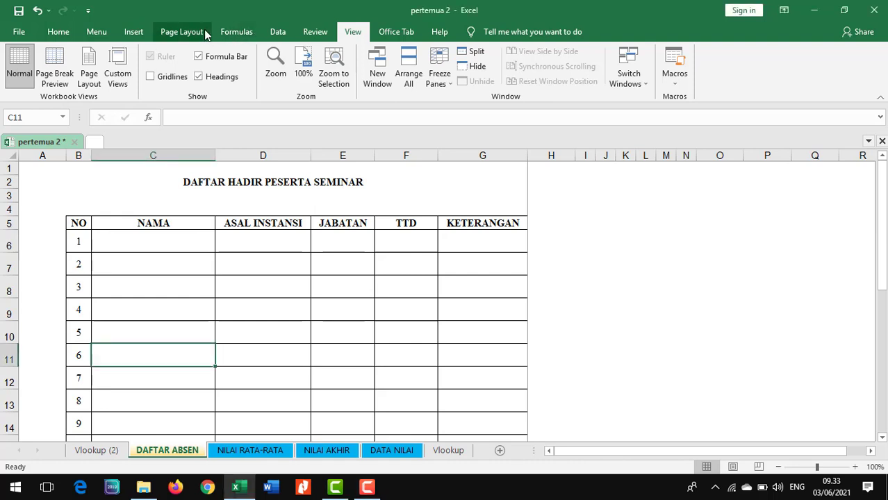
pyautogui.click(201, 33)
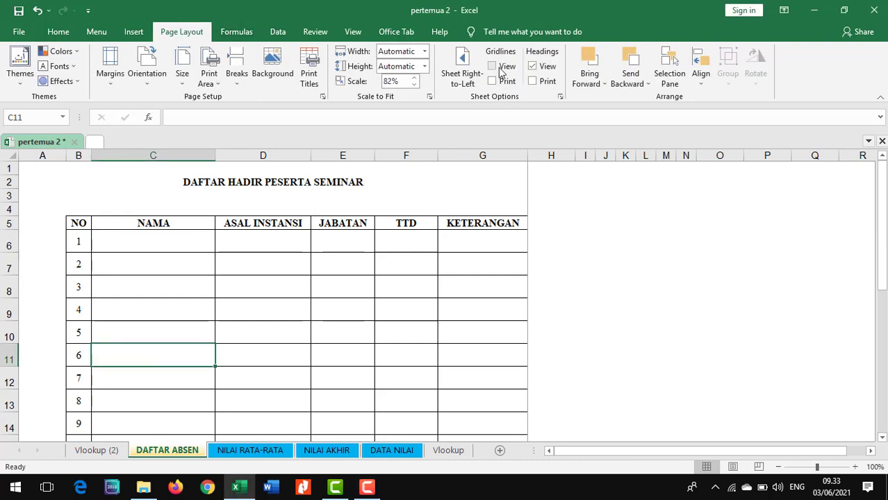
pyautogui.click(500, 70)
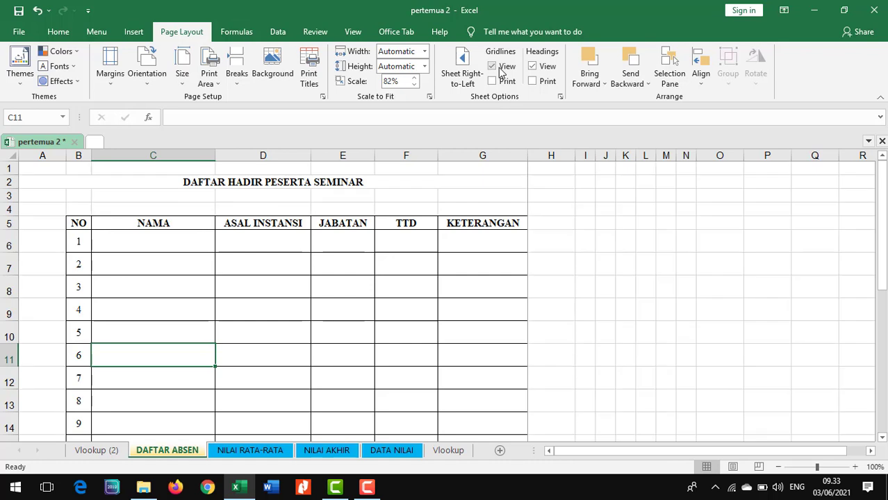
# Open the NILAI AKHIR sheet and look over its grade table and the list of formula labels in column K.
pyautogui.click(237, 34)
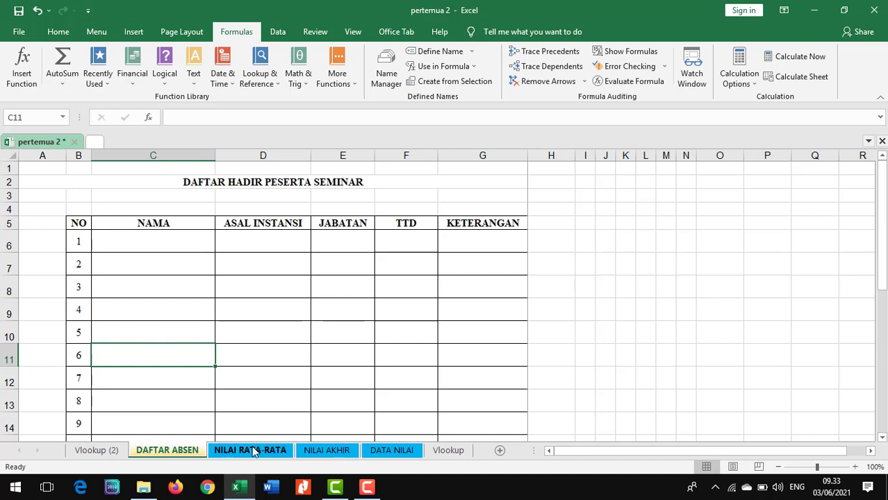
pyautogui.click(327, 452)
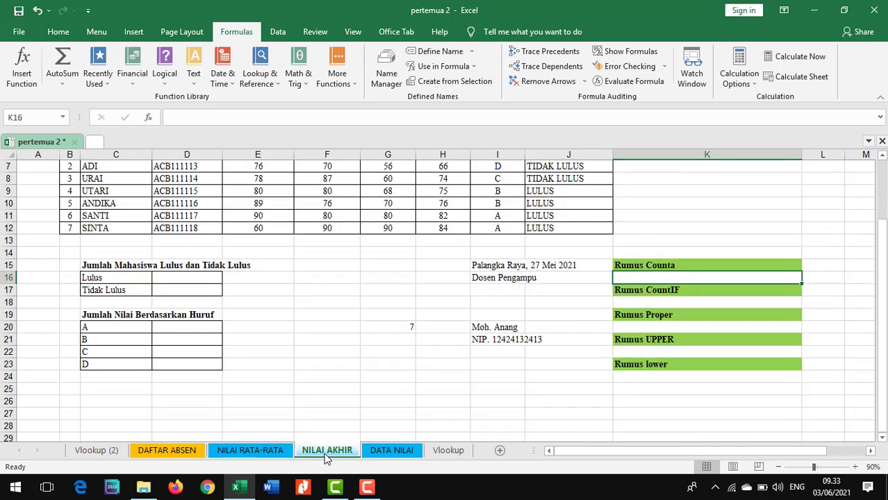
pyautogui.scroll(2, 369, 369)
pyautogui.click(370, 370)
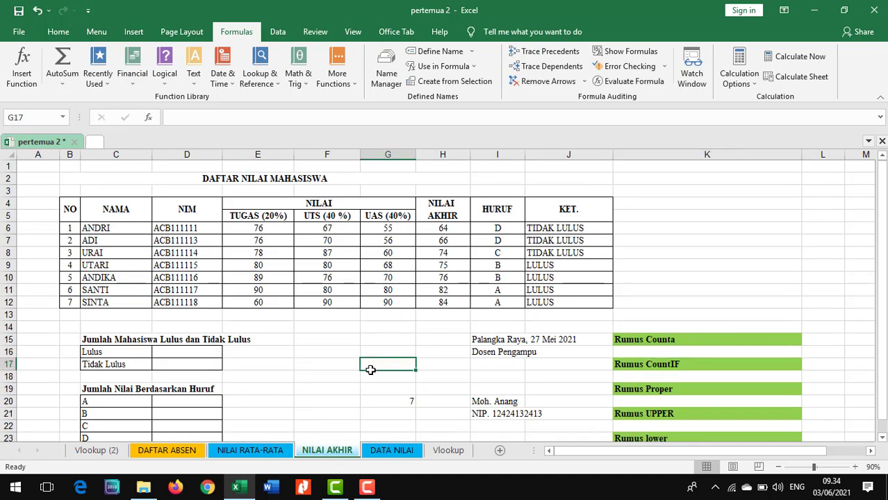
pyautogui.scroll(-2, 668, 368)
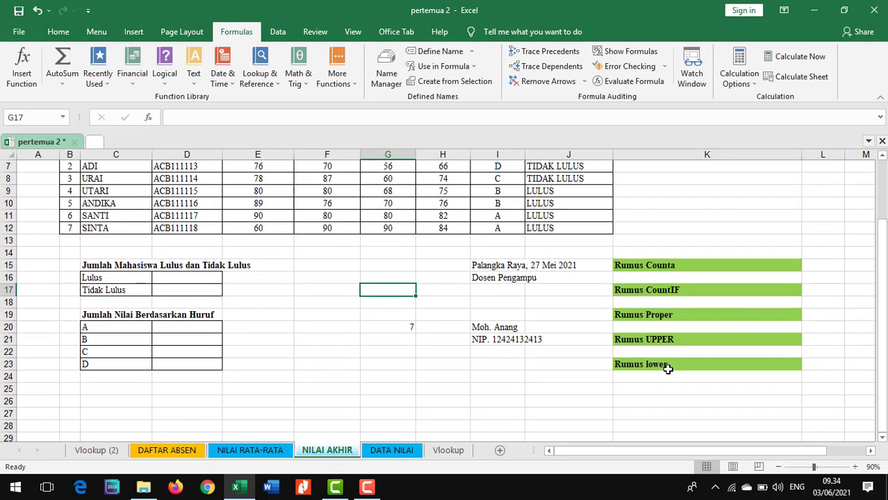
pyautogui.scroll(2, 667, 368)
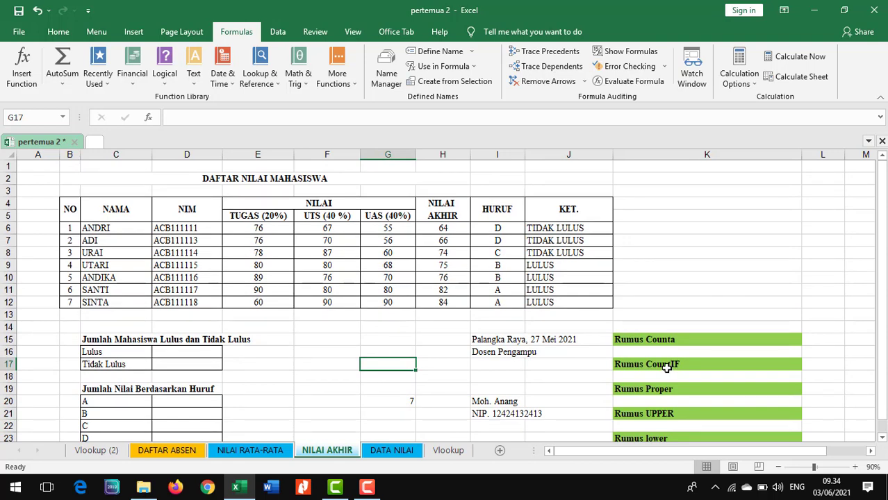
# Examine the numbered student rows, the two summary tables and the heading "Jumlah Mahasiswa Lulus dan Tidak Lulus" in C15.
pyautogui.moveTo(70, 228); pyautogui.dragTo(70, 304)
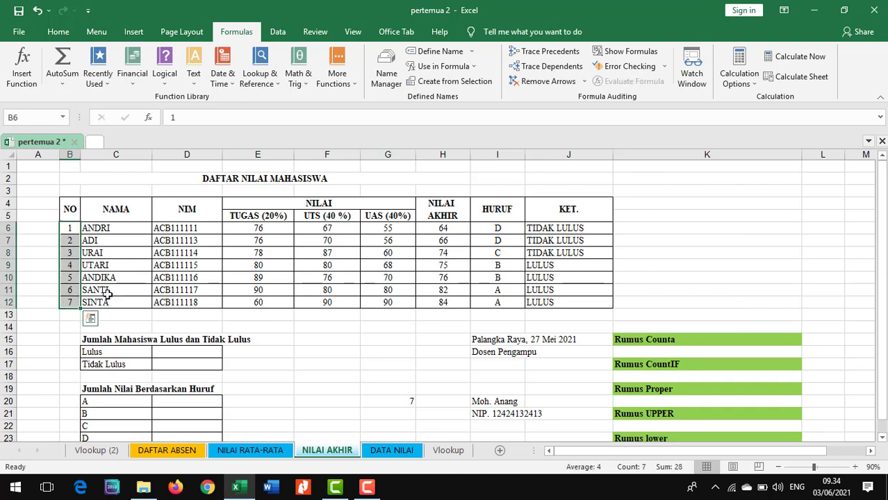
pyautogui.click(75, 253)
pyautogui.click(71, 266)
pyautogui.click(70, 278)
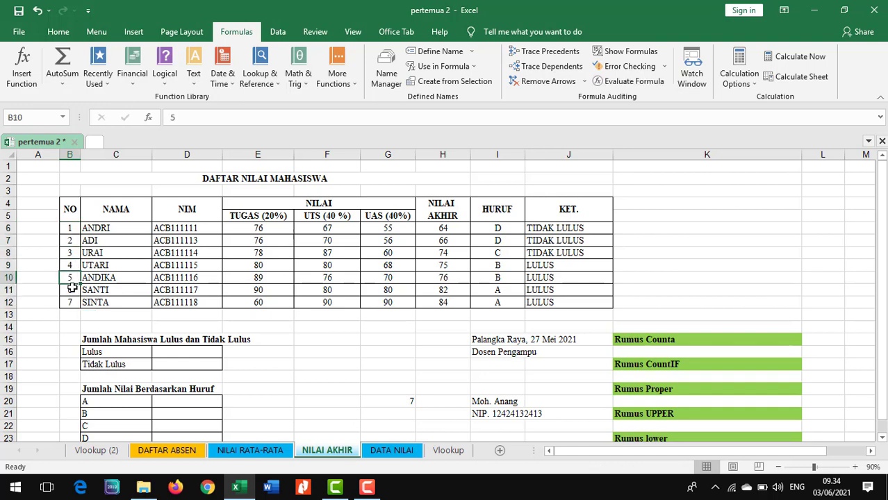
pyautogui.click(73, 289)
pyautogui.click(74, 301)
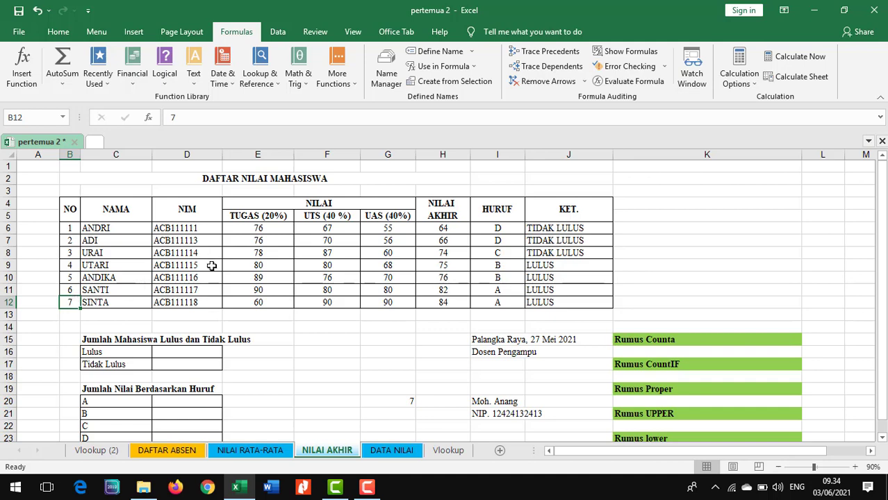
pyautogui.click(192, 216)
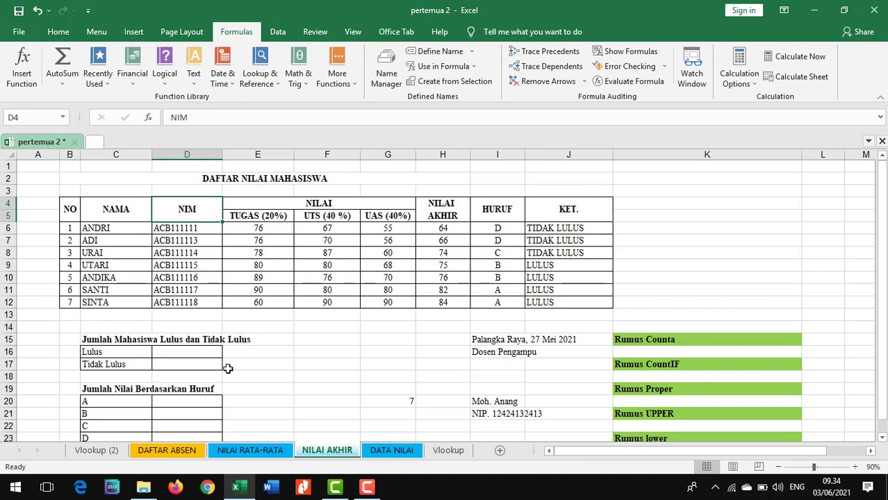
pyautogui.scroll(-1, 227, 369)
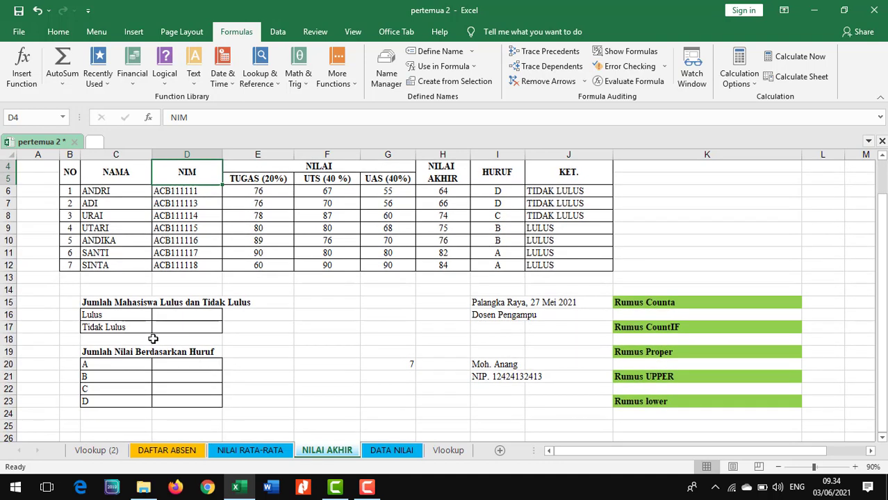
pyautogui.scroll(1, 139, 327)
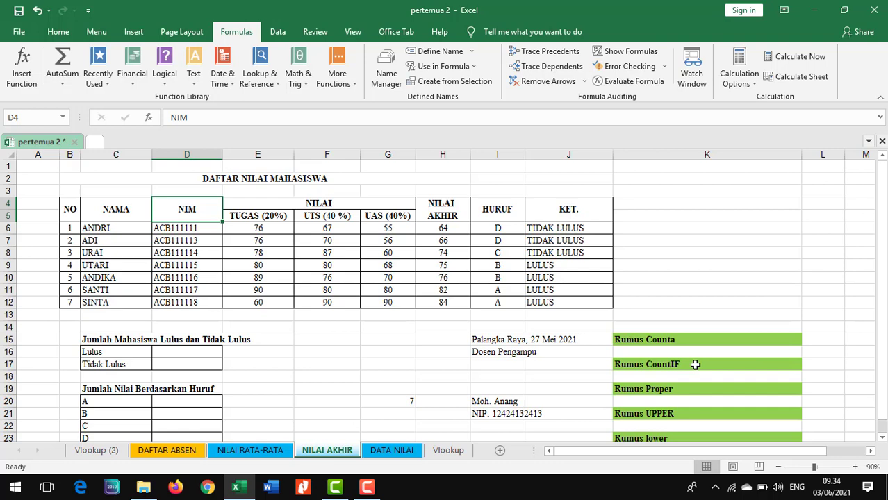
pyautogui.scroll(-1, 193, 351)
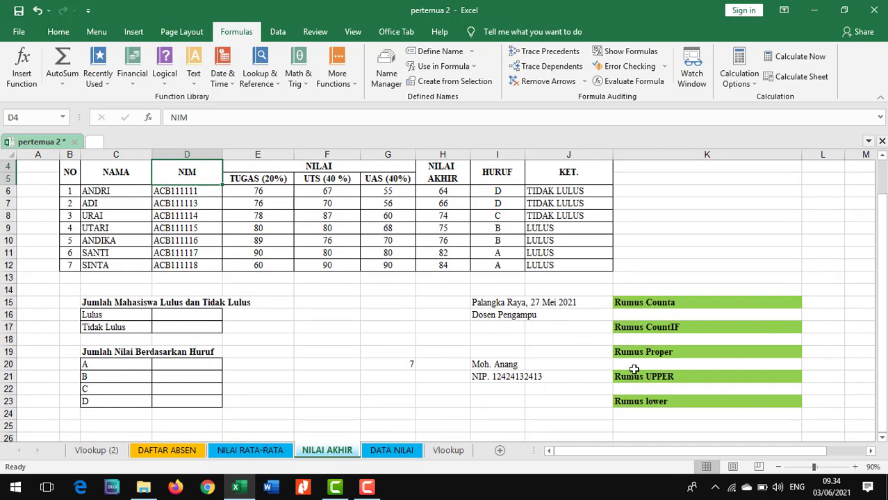
pyautogui.moveTo(103, 303); pyautogui.dragTo(239, 297)
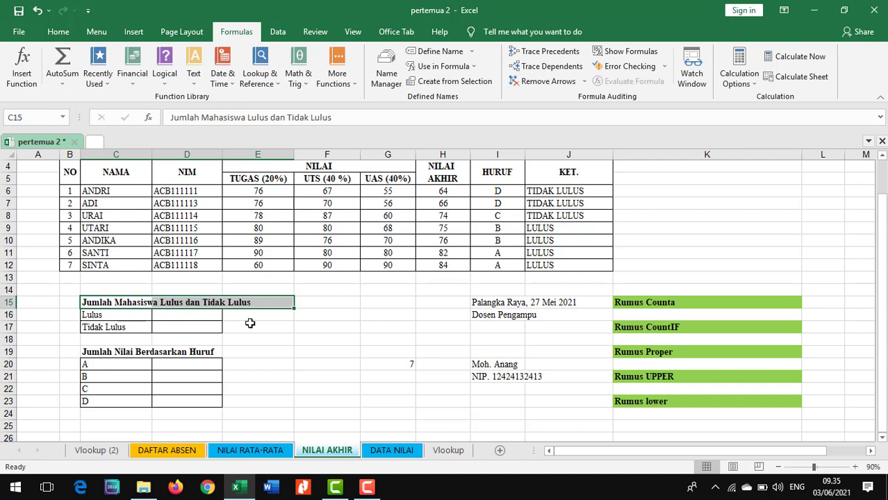
pyautogui.hotkey('ctrl', 'z')
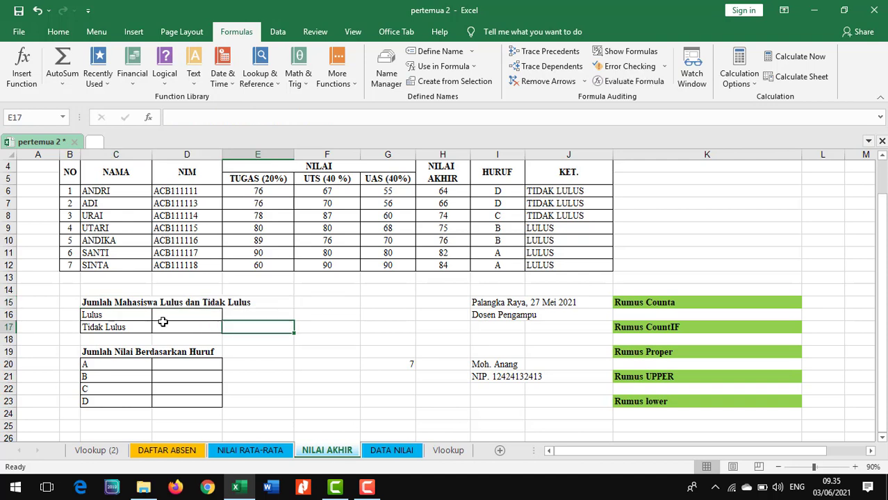
pyautogui.click(109, 302)
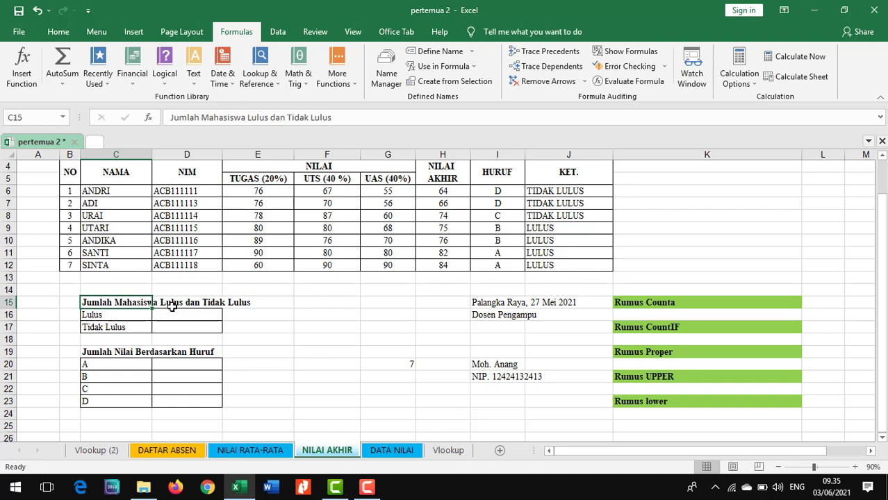
# Enter =UPPER(C15) in cell K22 below the Rumus UPPER label to convert the C15 heading to uppercase.
pyautogui.click(660, 387)
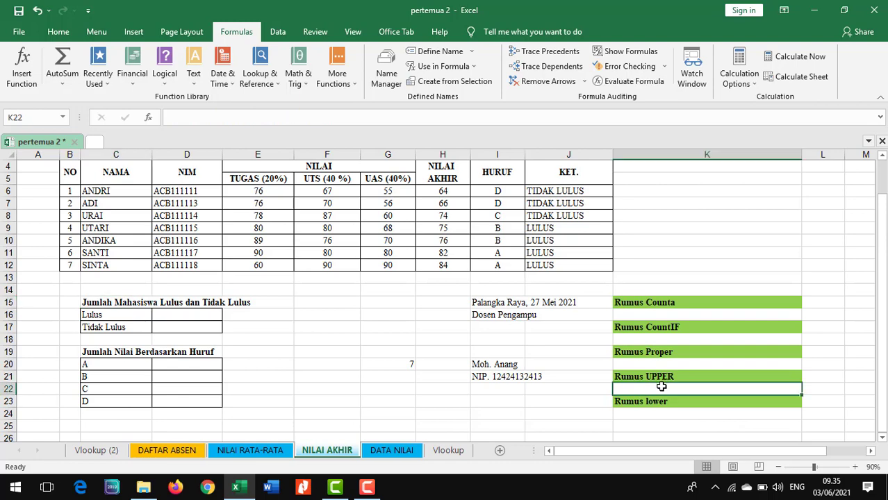
pyautogui.scroll(4, 660, 387)
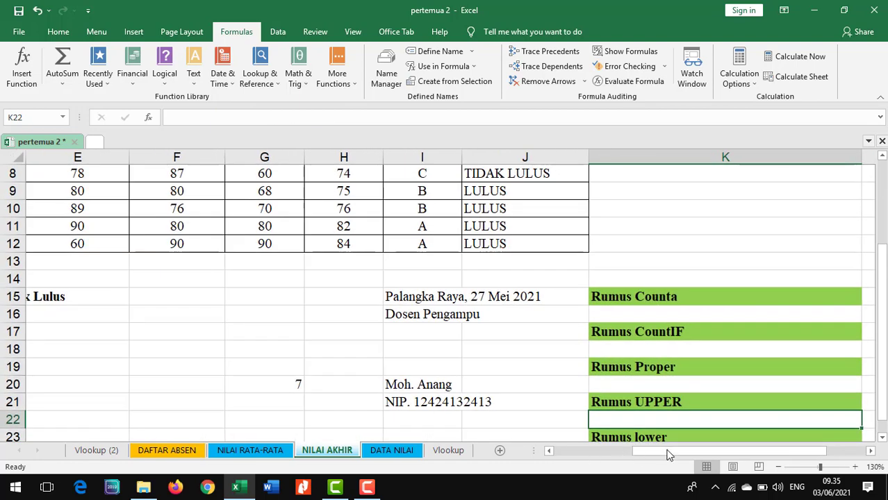
pyautogui.moveTo(670, 451); pyautogui.dragTo(742, 443)
pyautogui.moveTo(881, 316); pyautogui.dragTo(883, 330)
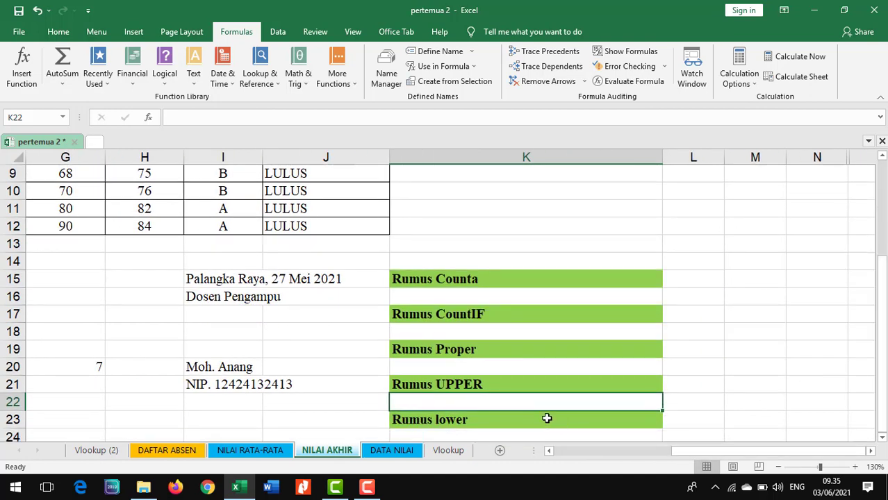
pyautogui.write('=u')
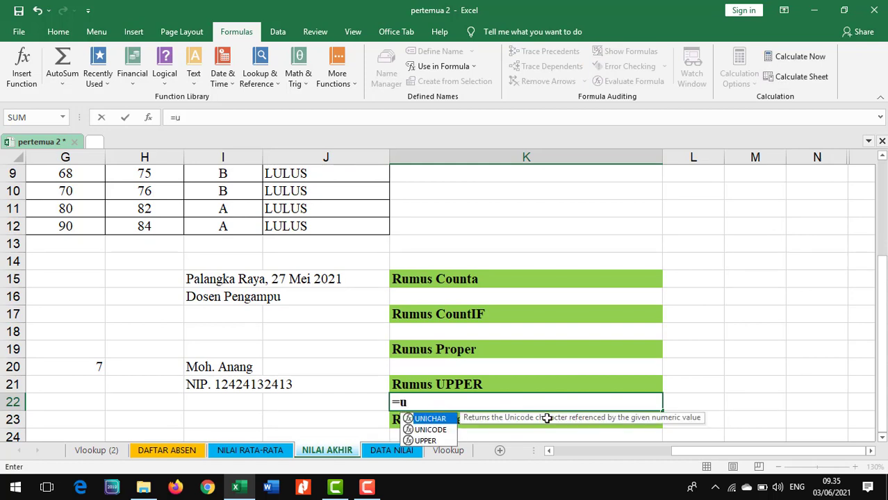
pyautogui.write('p')
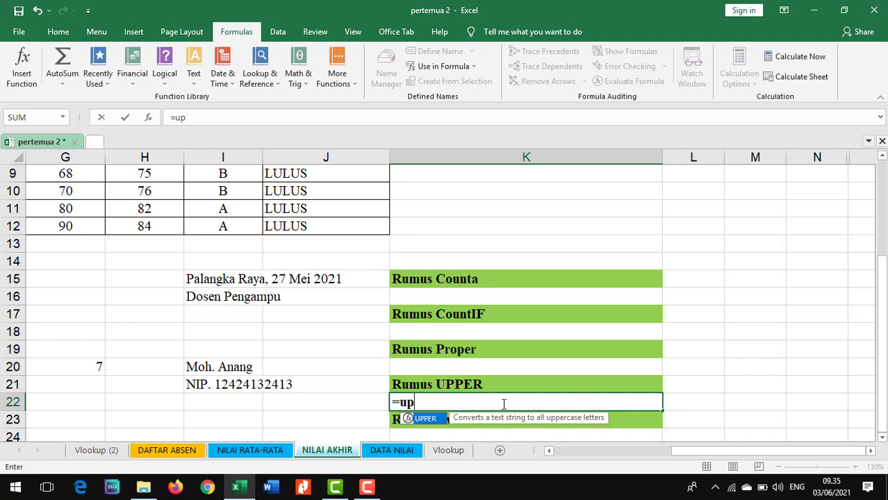
pyautogui.doubleClick(431, 418)
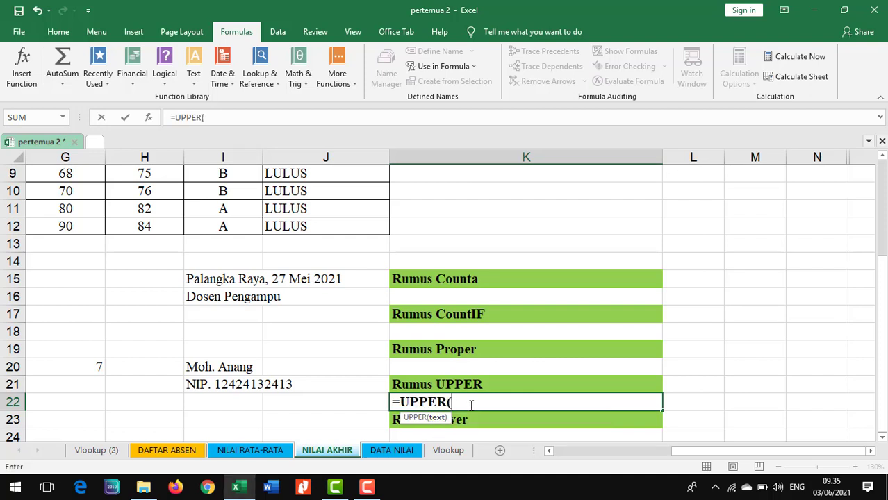
pyautogui.press('BackSpace')
pyautogui.press('BackSpace')
pyautogui.press('BackSpace')
pyautogui.press('BackSpace')
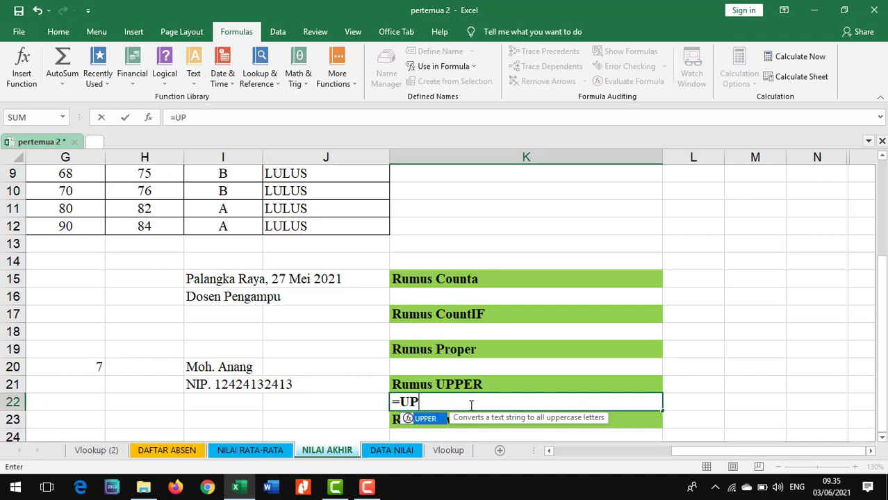
pyautogui.write('per(')
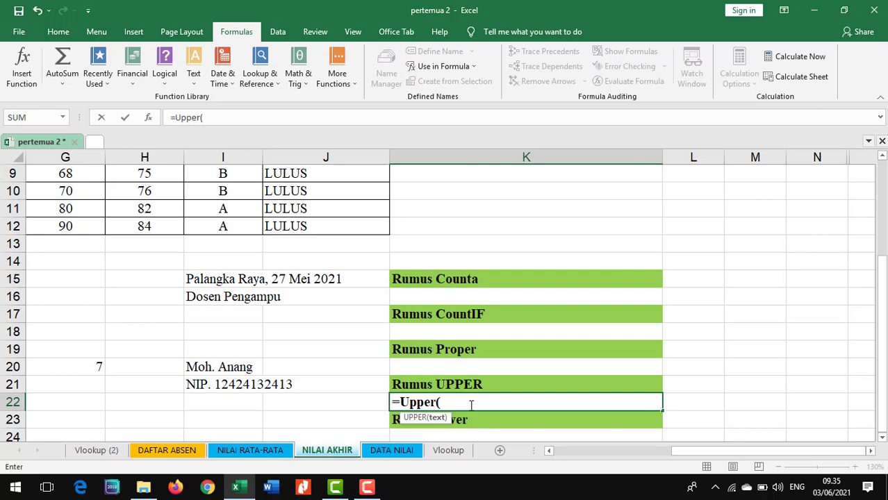
pyautogui.moveTo(710, 451); pyautogui.dragTo(604, 457)
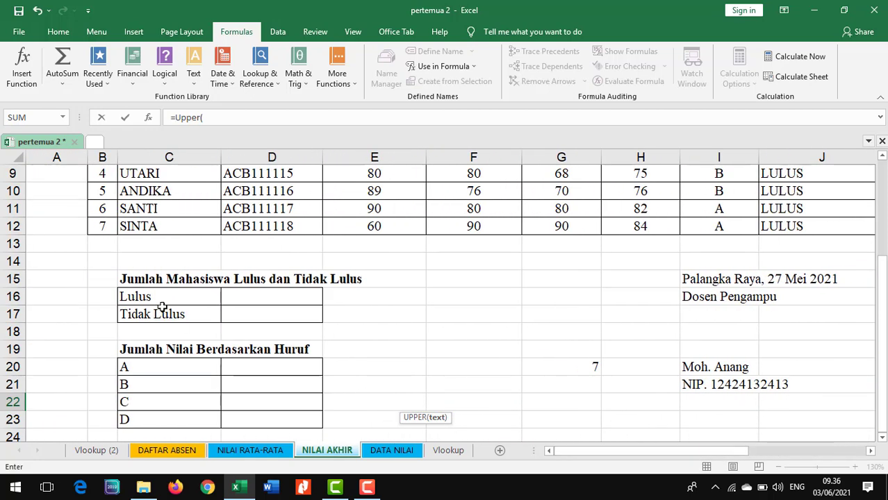
pyautogui.click(164, 279)
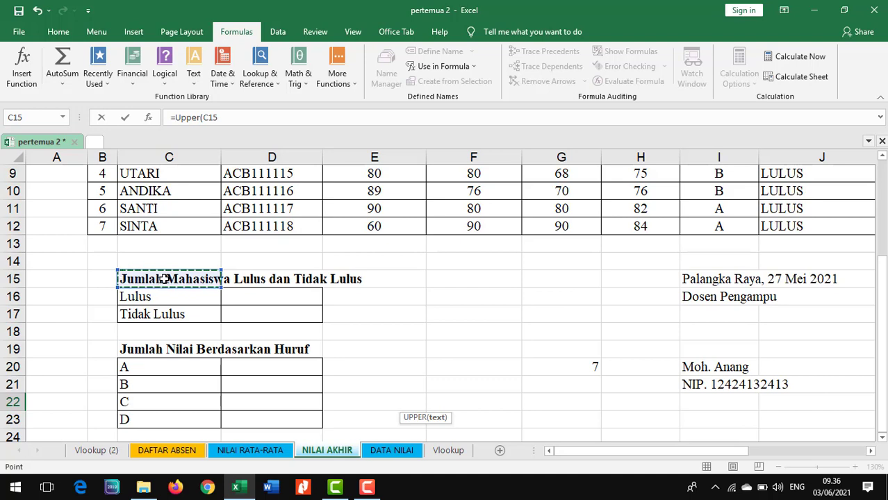
pyautogui.write(')')
pyautogui.press('Return')
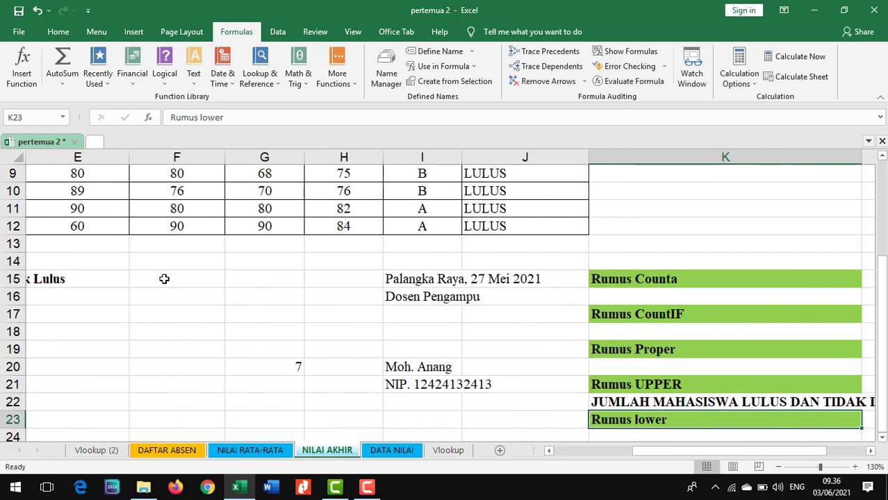
pyautogui.moveTo(644, 452); pyautogui.dragTo(664, 453)
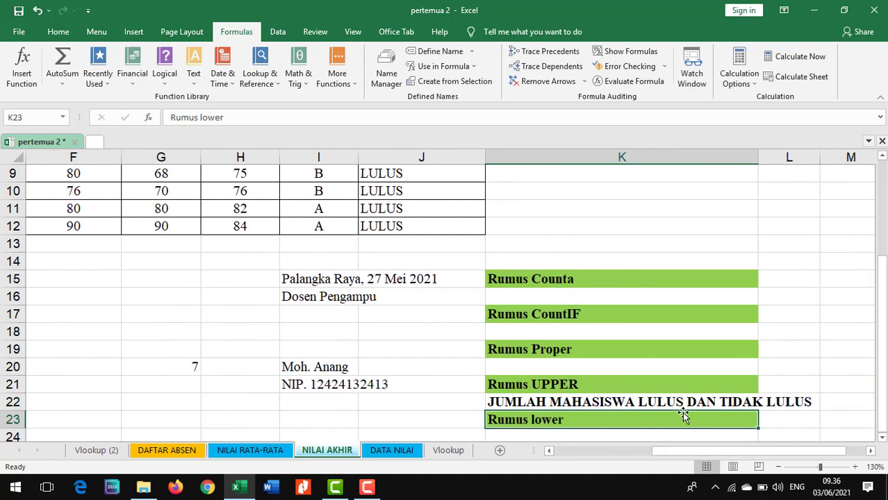
pyautogui.click(668, 395)
# Enter =LOWER(K22) in cell K24 below the Rumus lower label to convert the uppercase heading to lowercase.
pyautogui.scroll(-1, 825, 370)
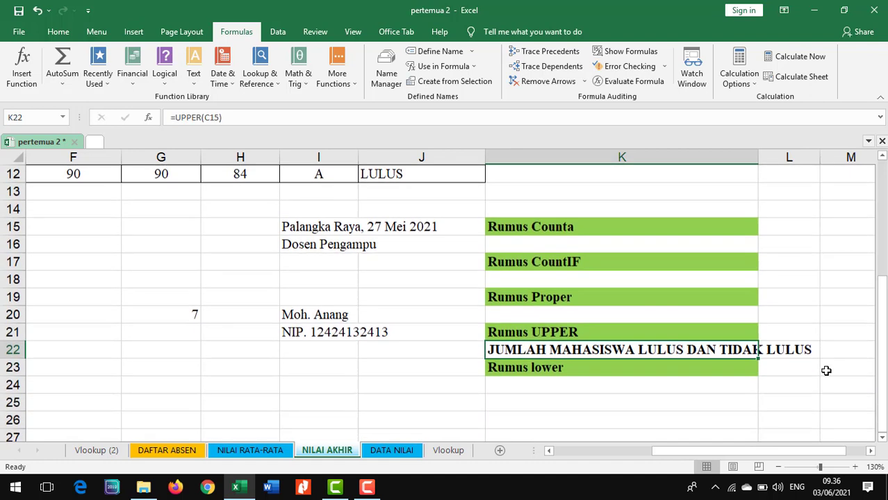
pyautogui.click(532, 368)
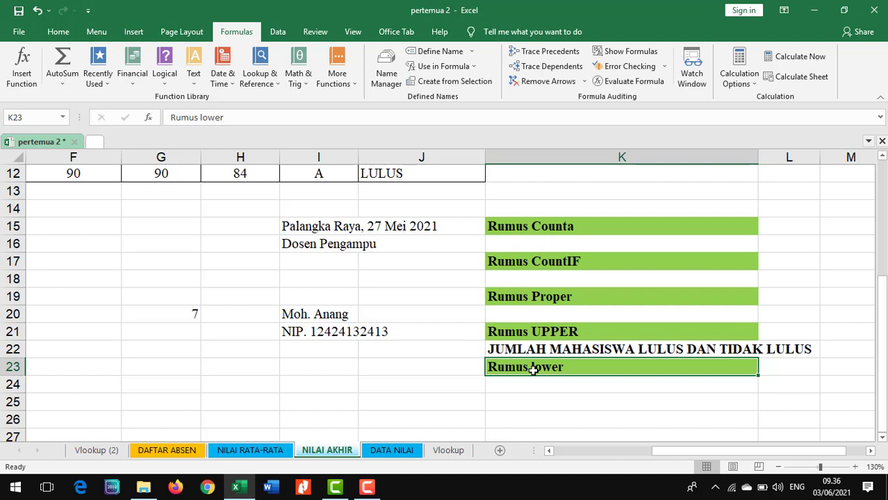
pyautogui.click(531, 383)
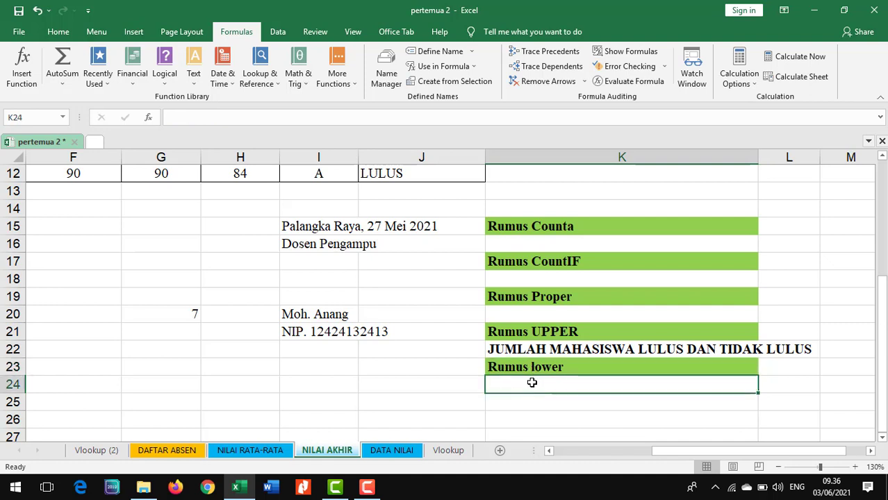
pyautogui.write('=')
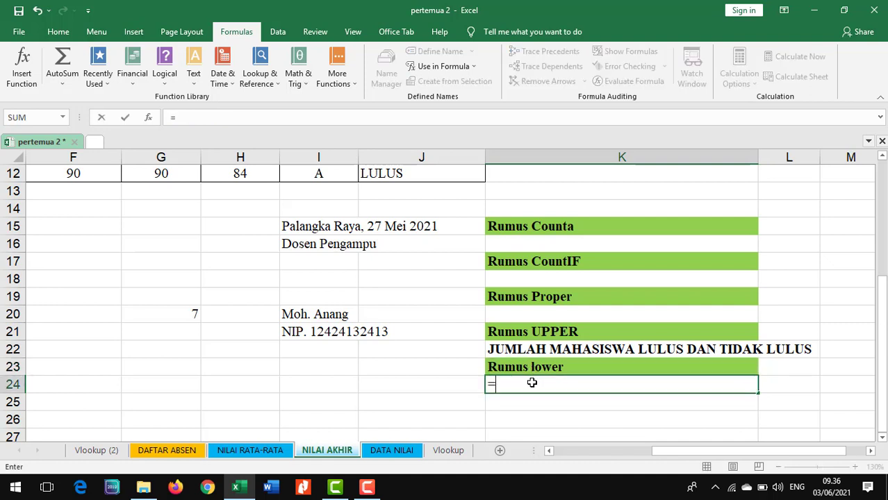
pyautogui.write('lo')
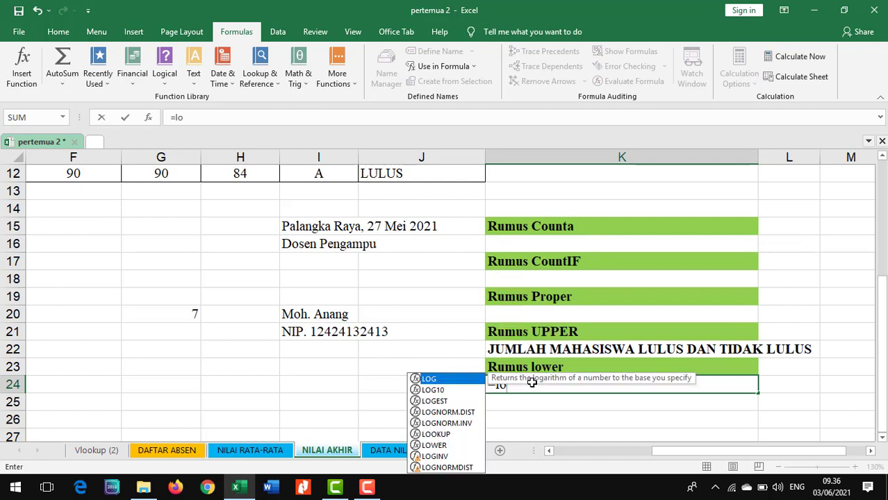
pyautogui.write('w')
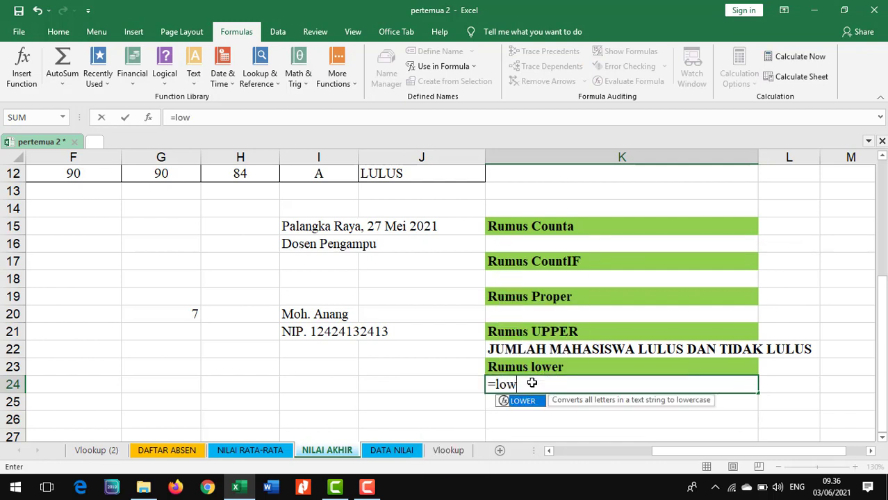
pyautogui.doubleClick(532, 405)
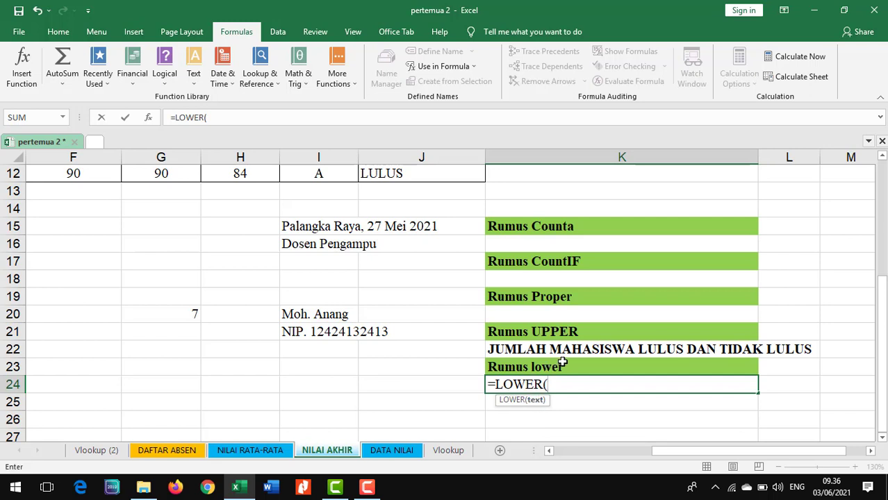
pyautogui.click(539, 350)
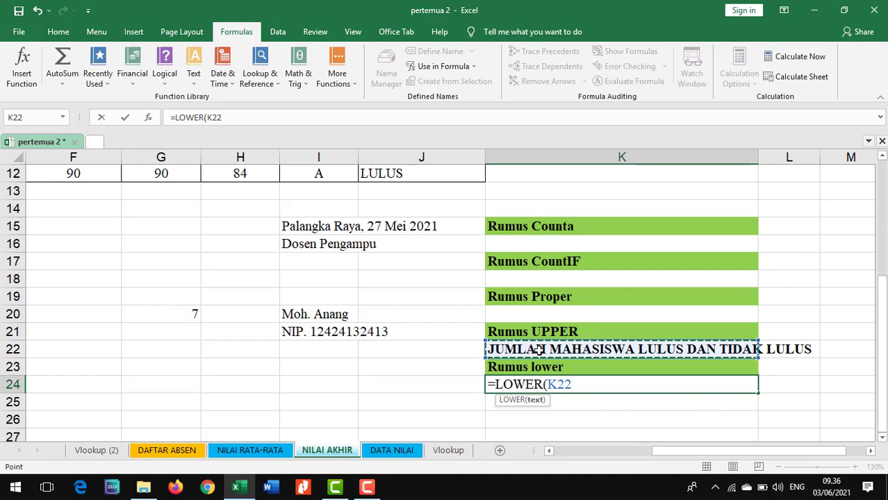
pyautogui.write(')')
pyautogui.press('Return')
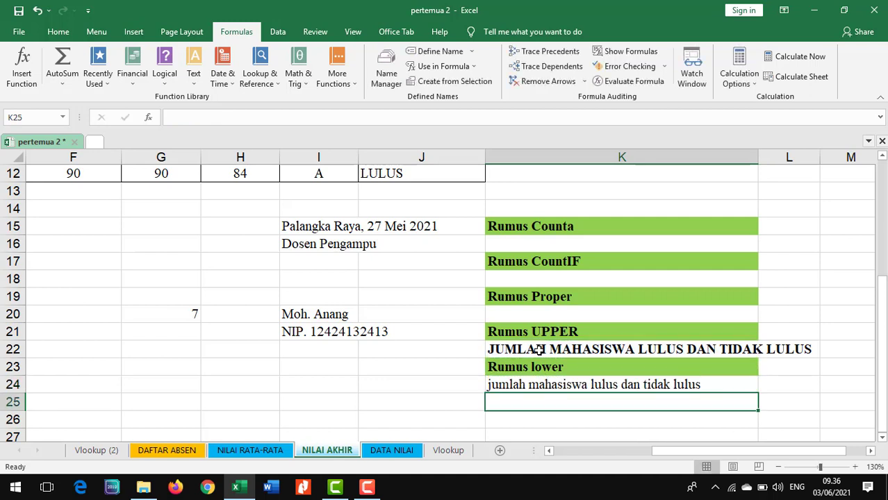
# Enter =PROPER(K24) in cell K20 below the Rumus Proper label to capitalize each word of the lowercase heading.
pyautogui.click(533, 321)
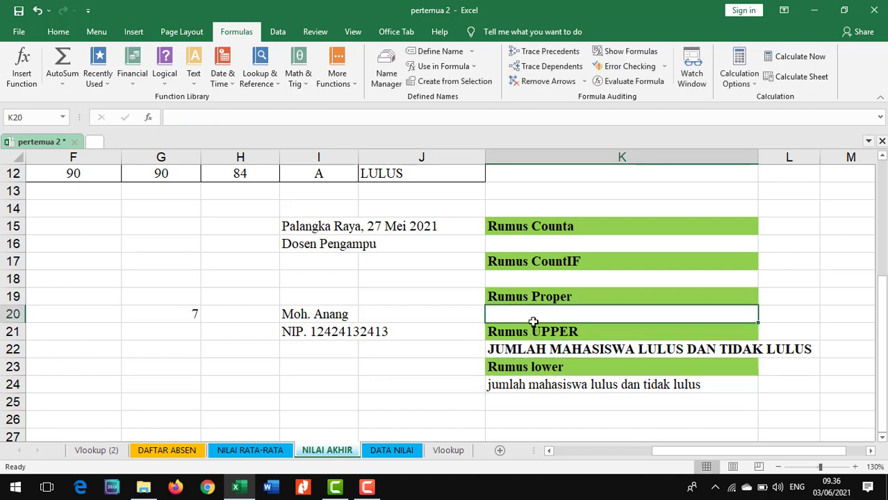
pyautogui.click(558, 384)
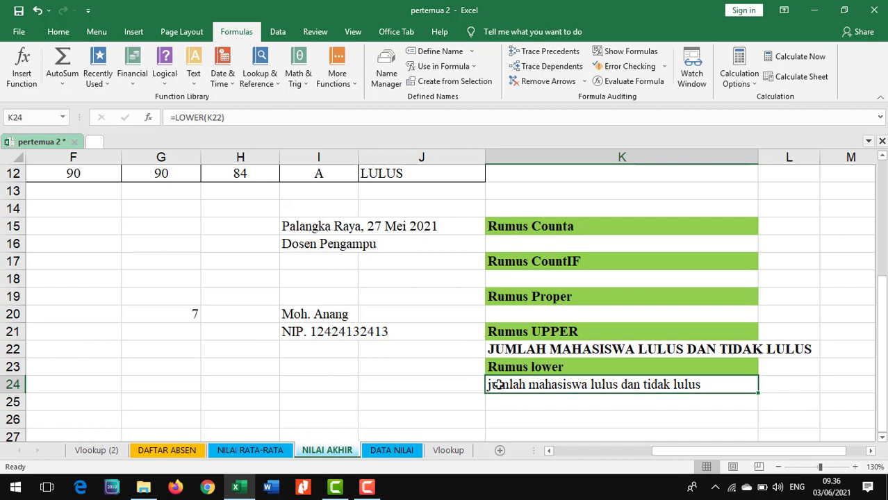
pyautogui.click(508, 318)
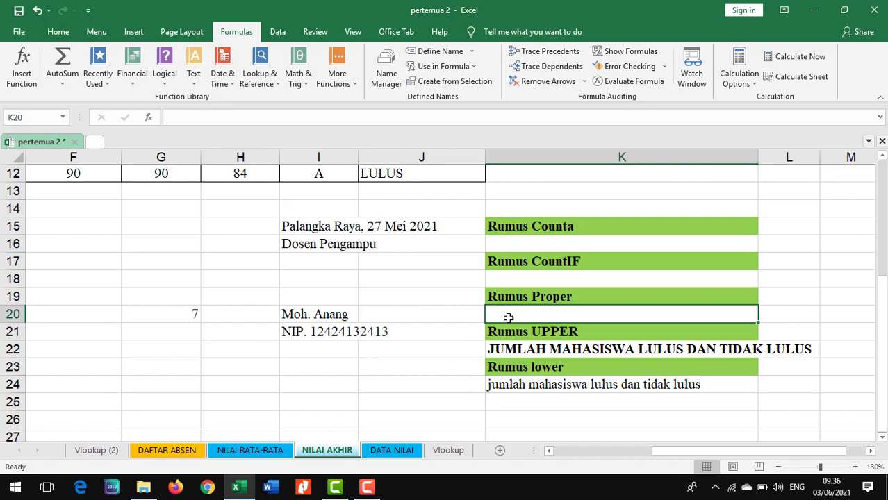
pyautogui.write('=')
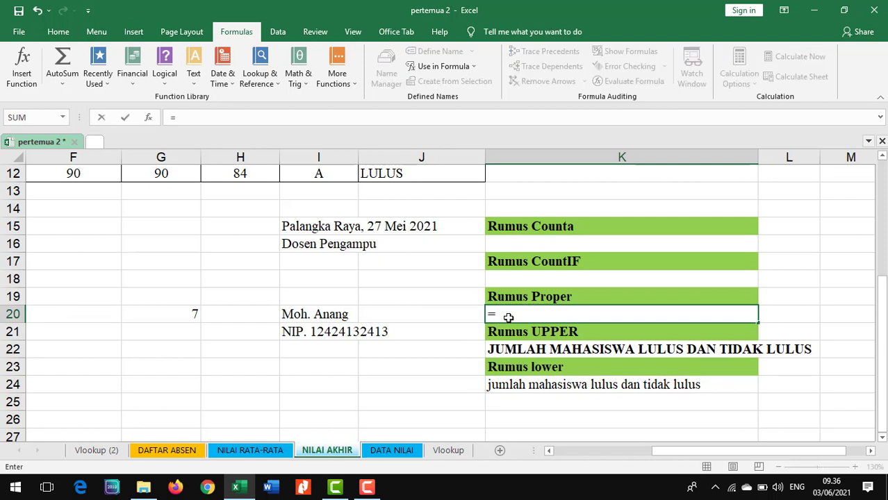
pyautogui.write('pro')
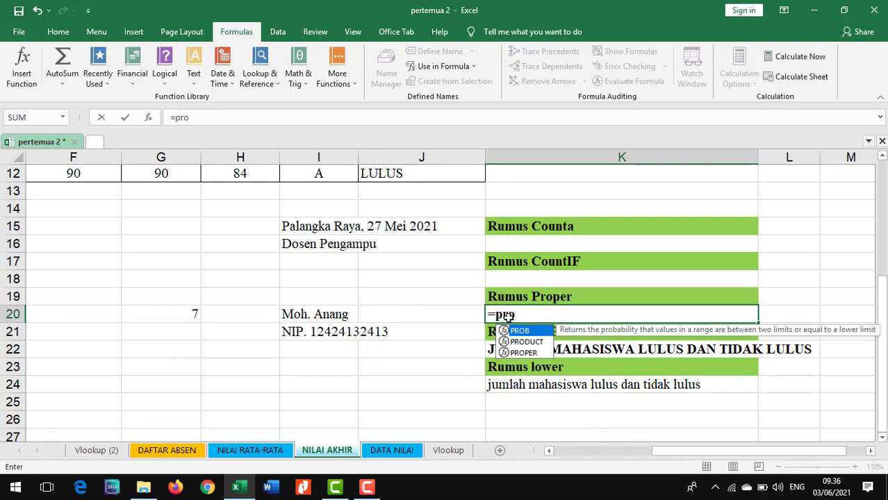
pyautogui.doubleClick(526, 353)
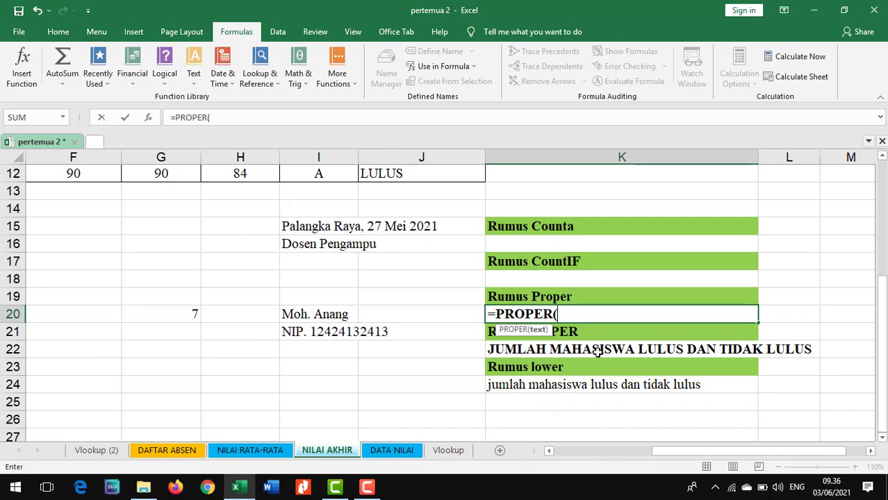
pyautogui.click(590, 384)
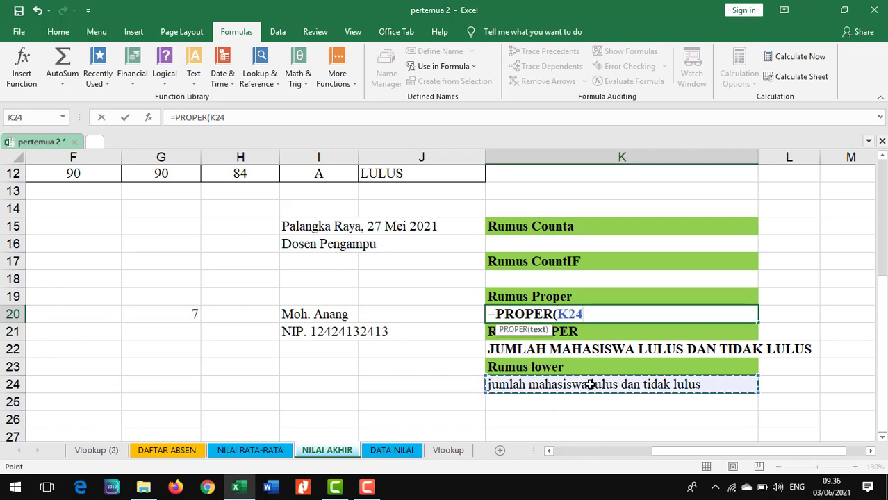
pyautogui.write(')')
pyautogui.press('Return')
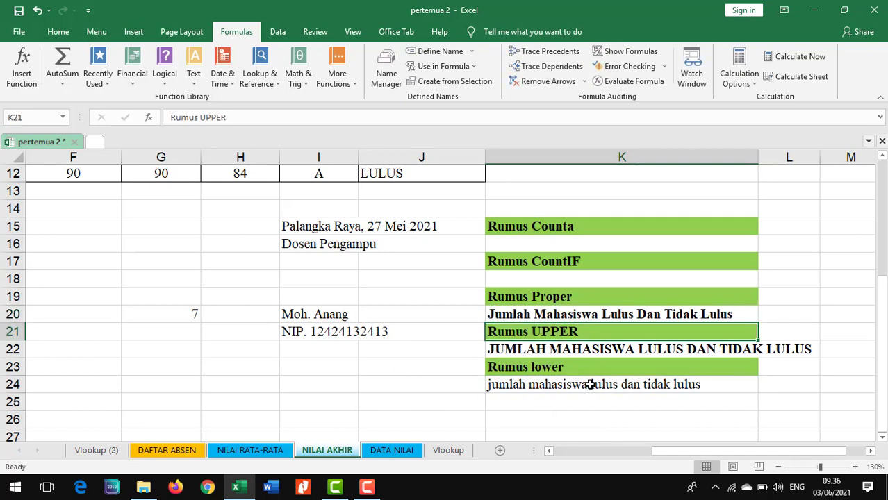
# Auto-fit the width of column K to its contents and look over the formula labels in K15:K24.
pyautogui.doubleClick(758, 157)
pyautogui.click(775, 421)
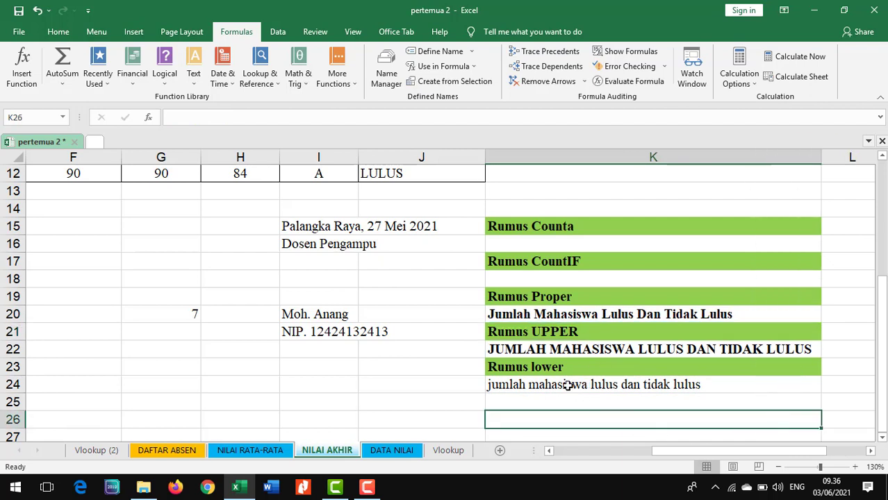
pyautogui.moveTo(569, 385); pyautogui.dragTo(590, 230)
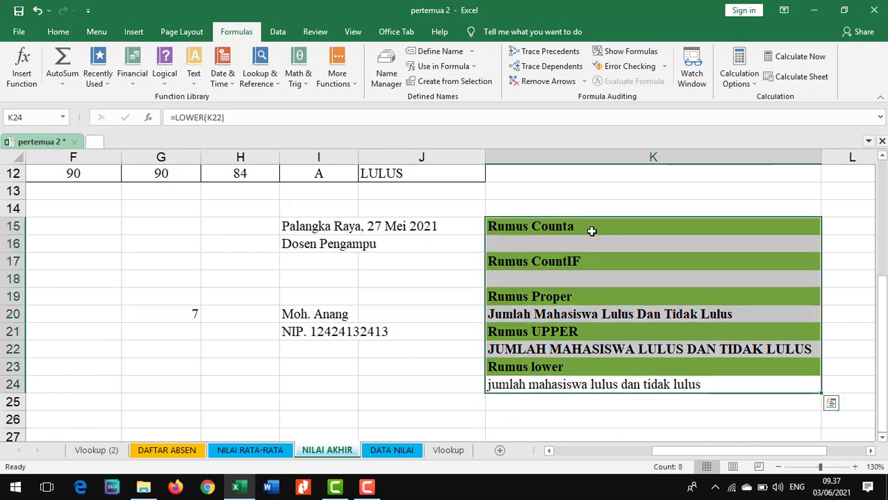
pyautogui.click(463, 225)
pyautogui.click(539, 268)
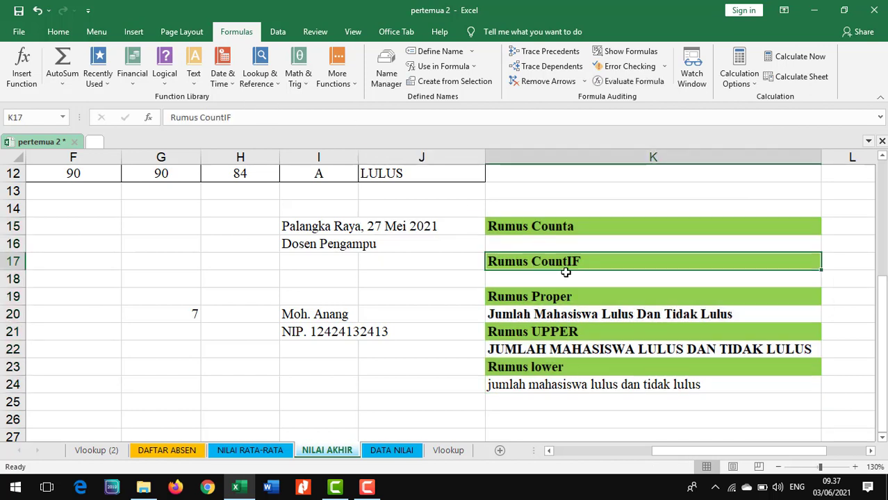
pyautogui.click(568, 227)
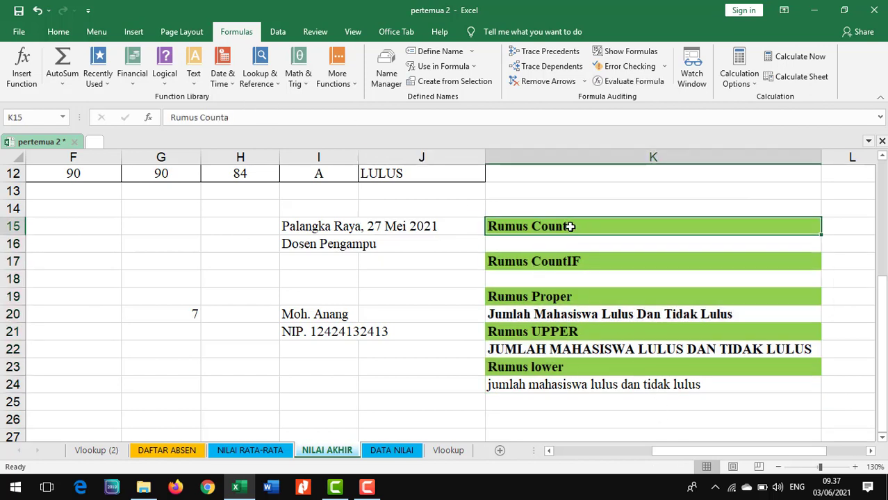
# Enter =COUNTA(J6:J12) in cell K16 below the Rumus Counta label to count the filled cells in the KET. column.
pyautogui.moveTo(691, 452); pyautogui.dragTo(668, 453)
pyautogui.scroll(2, 604, 278)
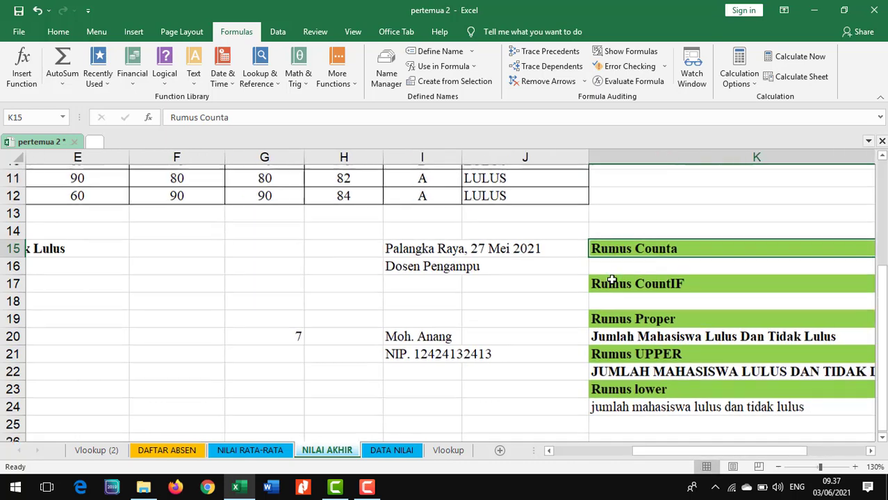
pyautogui.scroll(1, 612, 279)
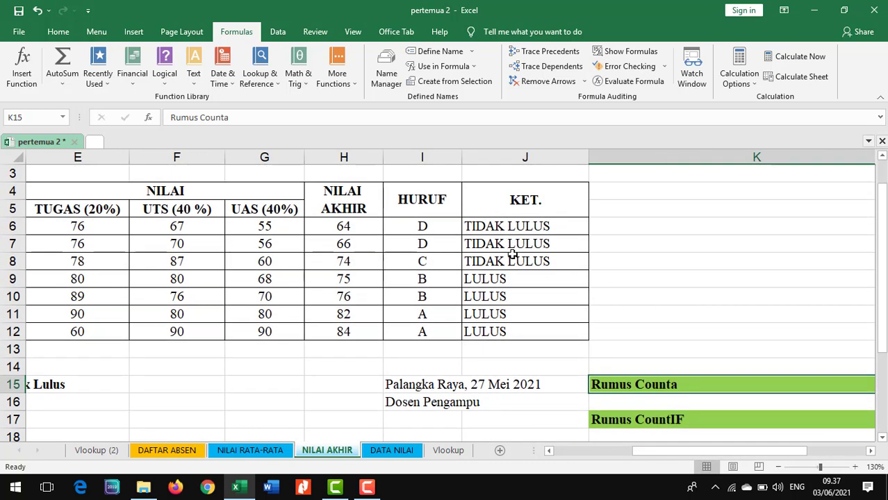
pyautogui.moveTo(514, 331); pyautogui.dragTo(509, 228)
pyautogui.click(544, 279)
pyautogui.click(615, 402)
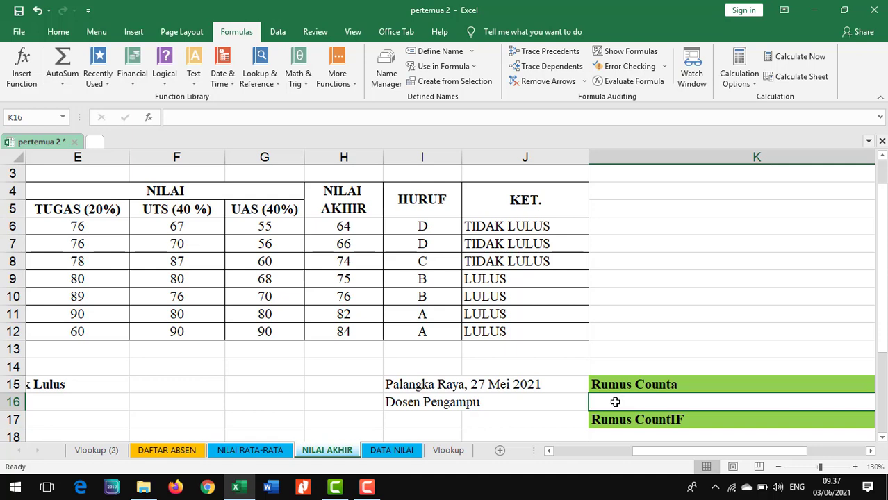
pyautogui.write('=')
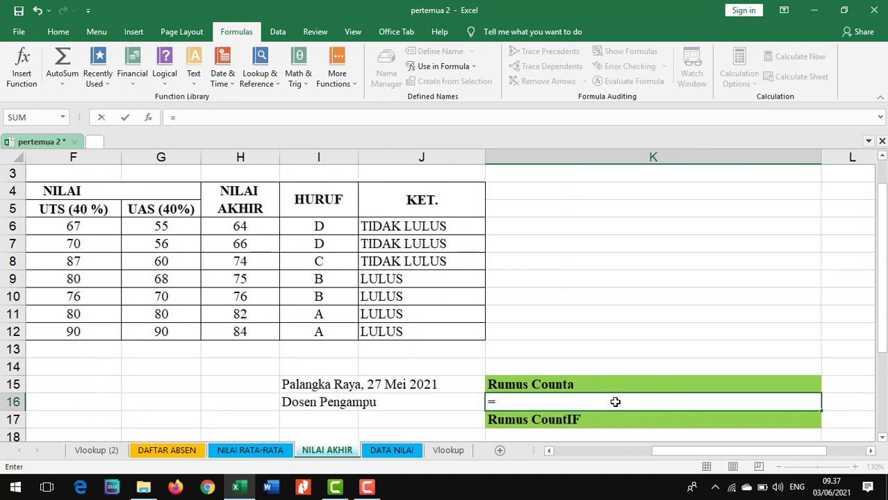
pyautogui.write('count')
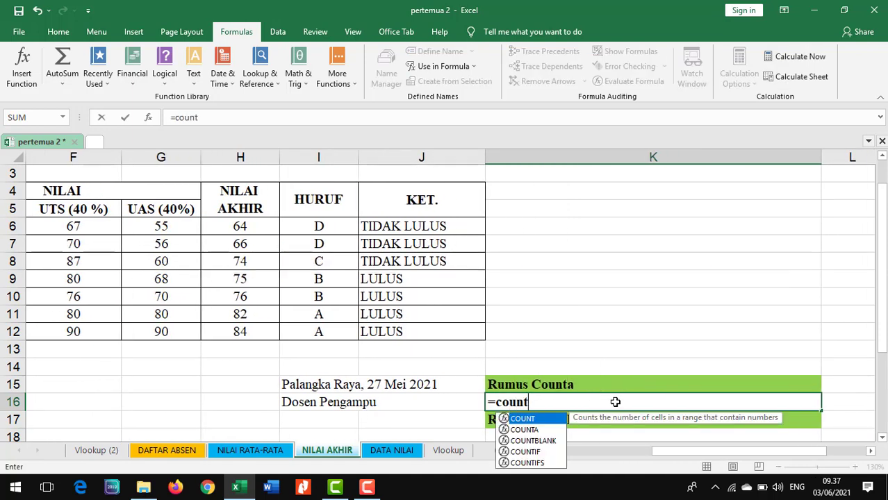
pyautogui.doubleClick(552, 430)
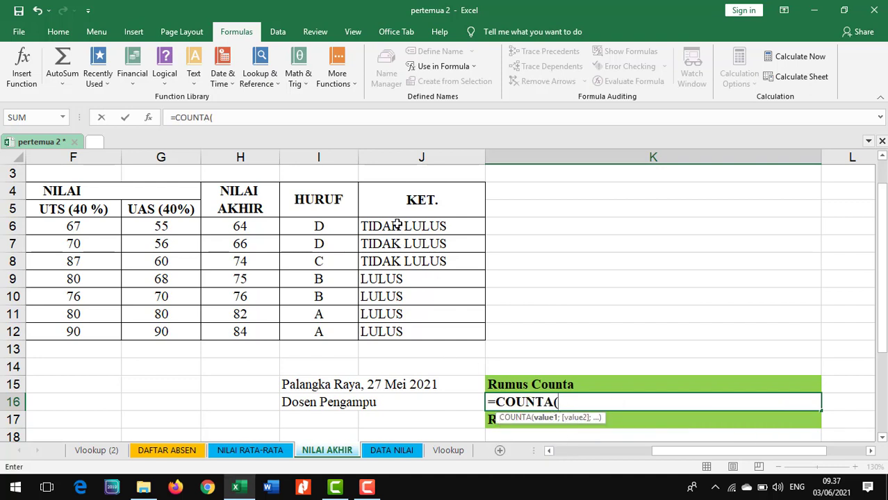
pyautogui.moveTo(401, 228); pyautogui.dragTo(404, 329)
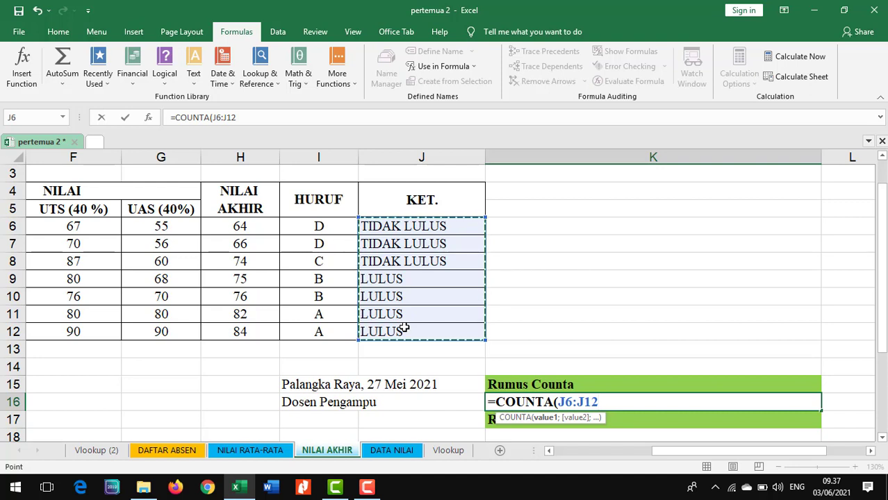
pyautogui.press('Return')
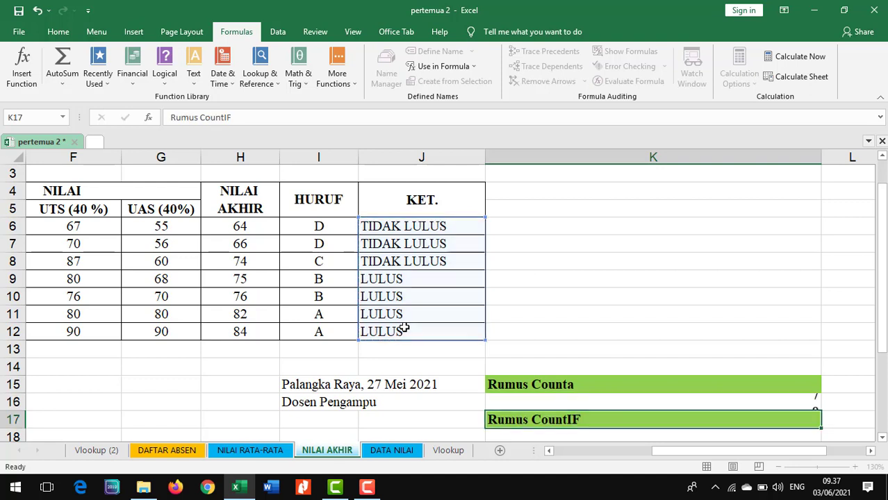
pyautogui.click(611, 403)
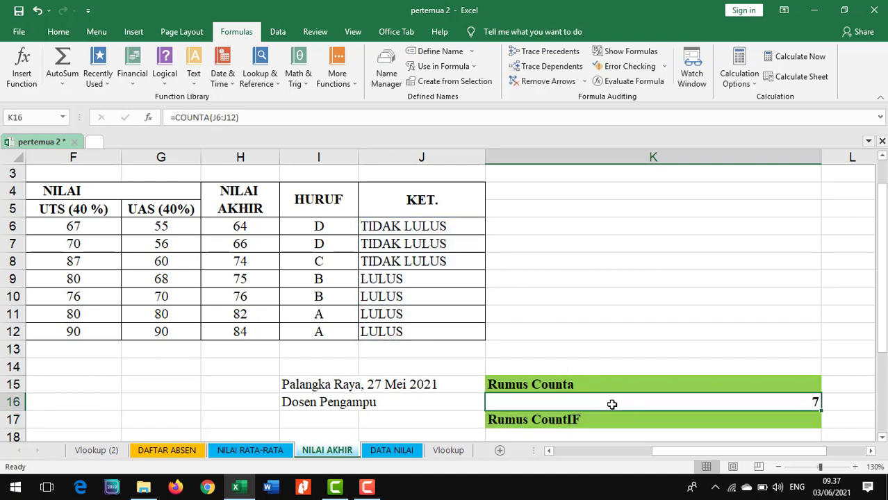
# Clear cell J8 in the KET. column to test the COUNTA formula, and undo the deletion.
pyautogui.click(413, 259)
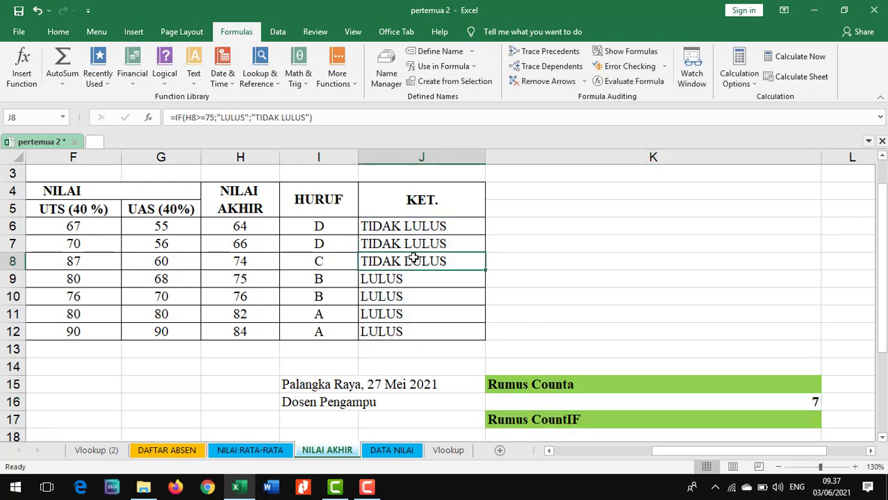
pyautogui.press('Delete')
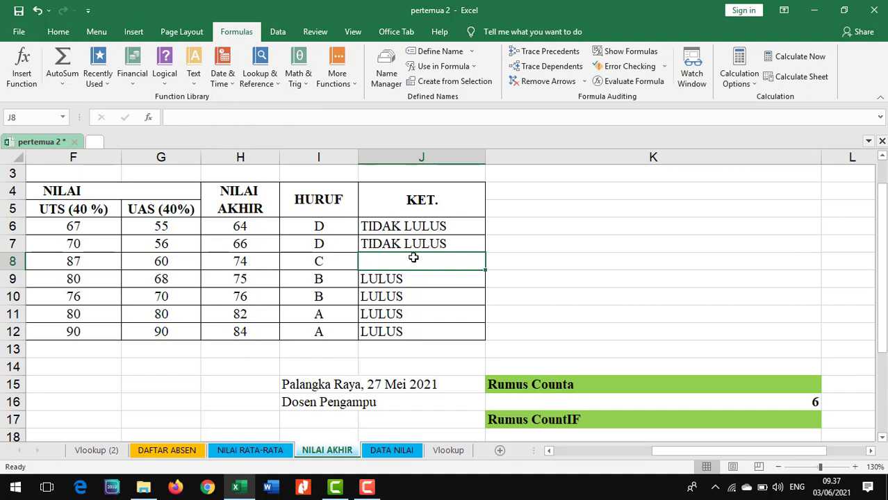
pyautogui.click(459, 305)
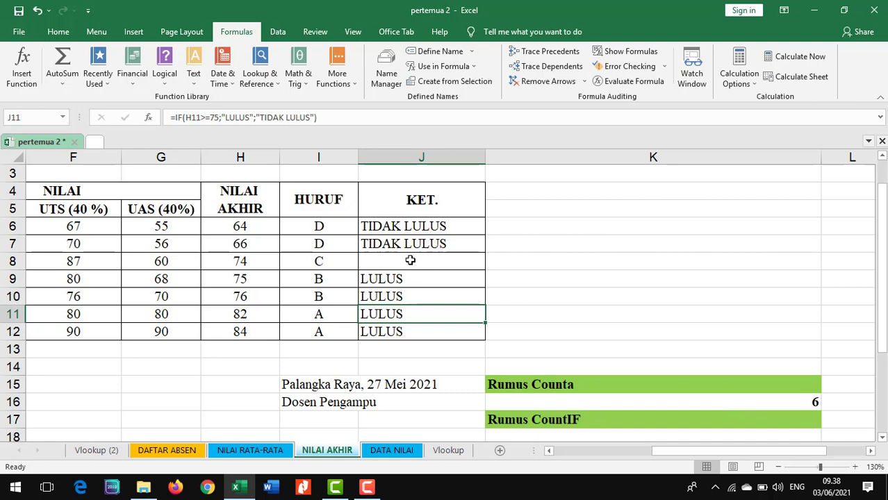
pyautogui.hotkey('ctrl', 'z')
pyautogui.click(425, 304)
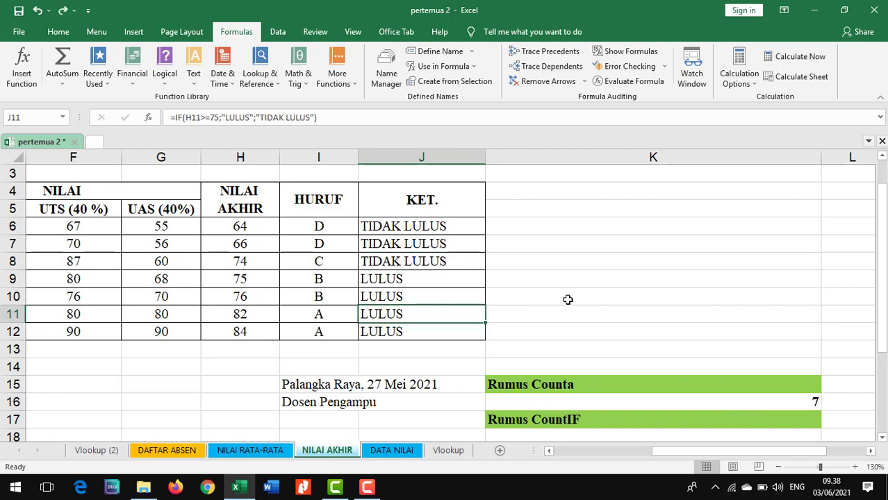
# Enter =COUNTIF(J6:J12;"Lulus") in cell D16 beside the Lulus label to count the passing students.
pyautogui.scroll(-1, 565, 326)
pyautogui.scroll(-2, 565, 326)
pyautogui.click(564, 332)
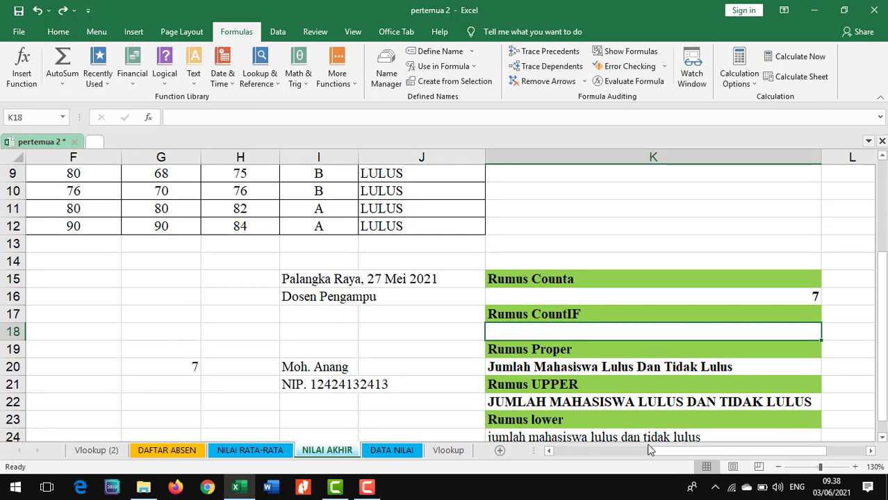
pyautogui.moveTo(658, 452); pyautogui.dragTo(576, 456)
pyautogui.scroll(2, 198, 279)
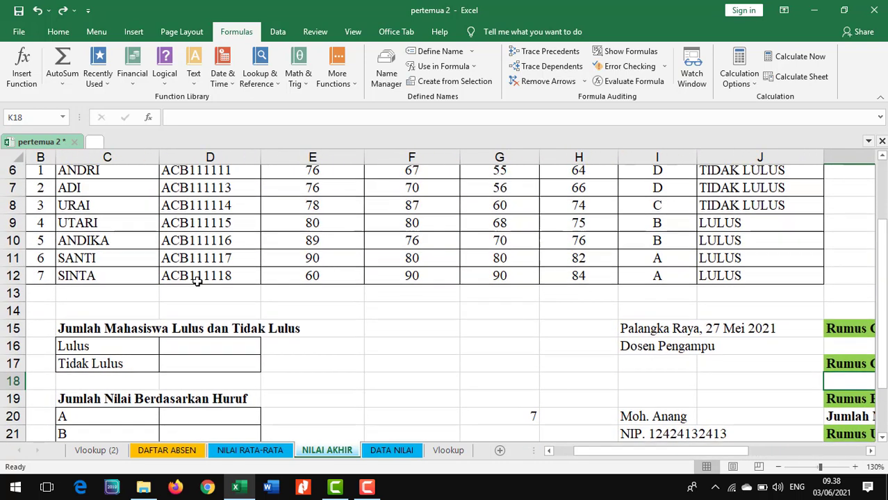
pyautogui.click(203, 407)
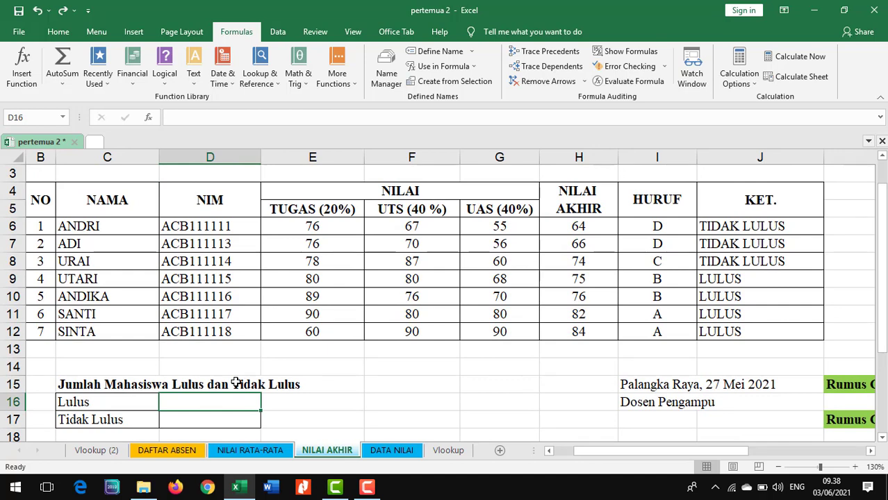
pyautogui.write('=')
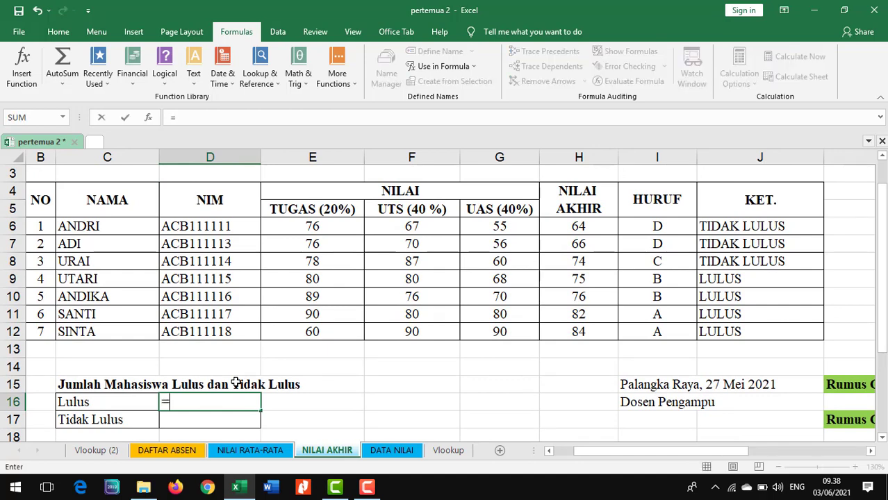
pyautogui.write('cou')
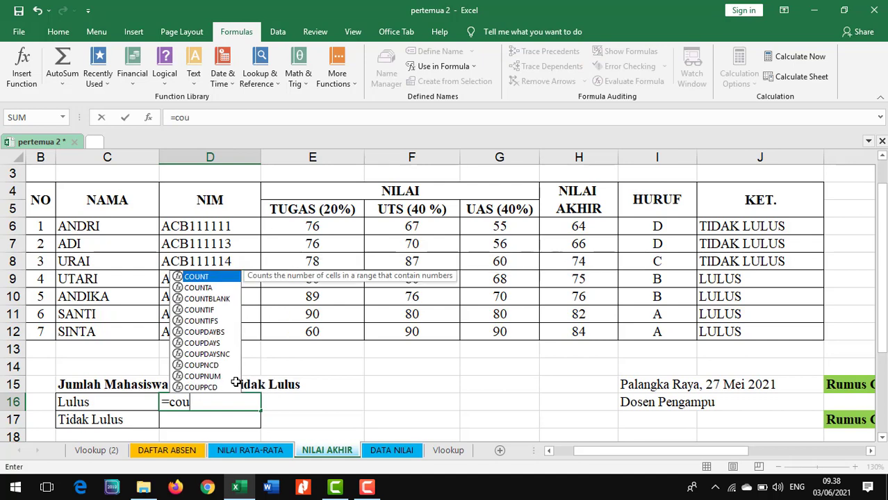
pyautogui.doubleClick(201, 311)
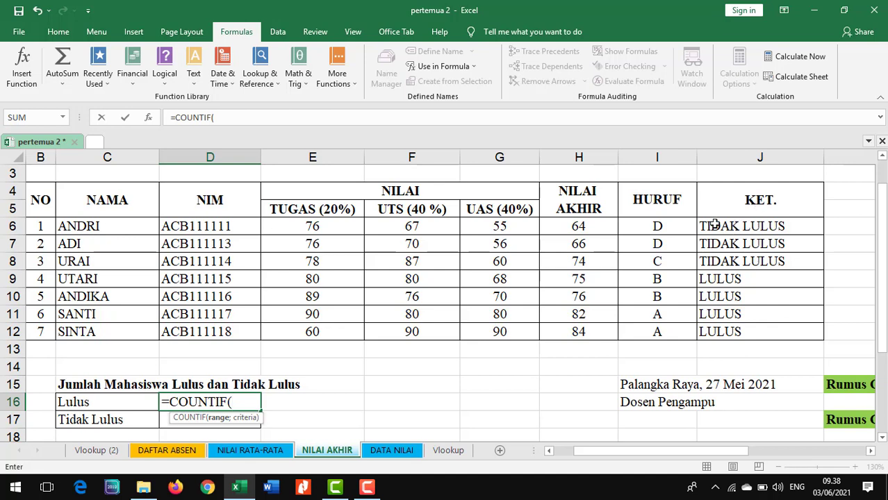
pyautogui.moveTo(714, 227); pyautogui.dragTo(732, 330)
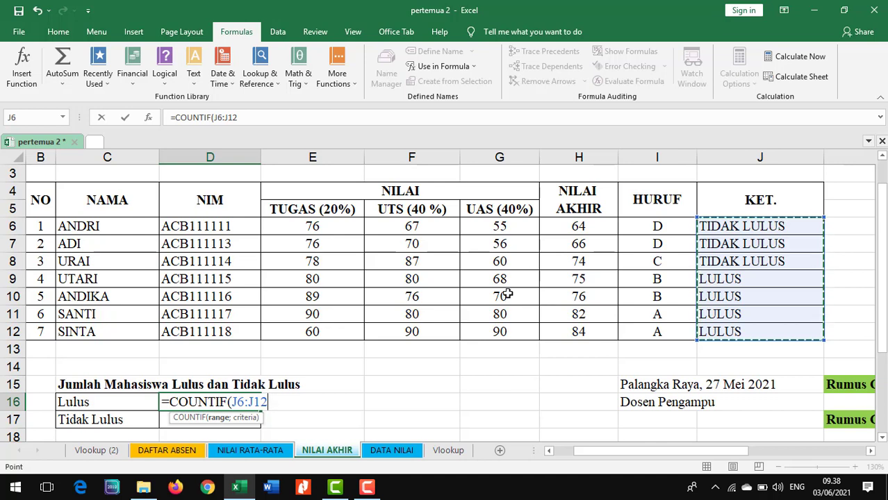
pyautogui.write(';')
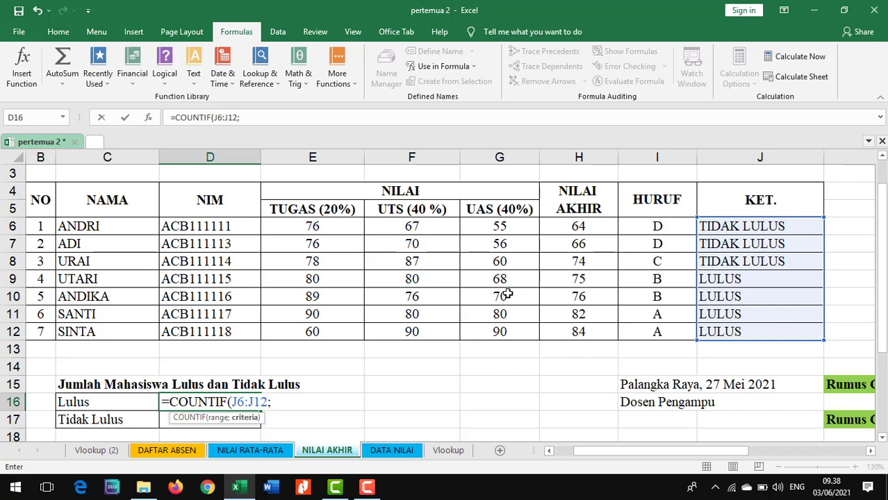
pyautogui.write('"')
pyautogui.write('Lulus")')
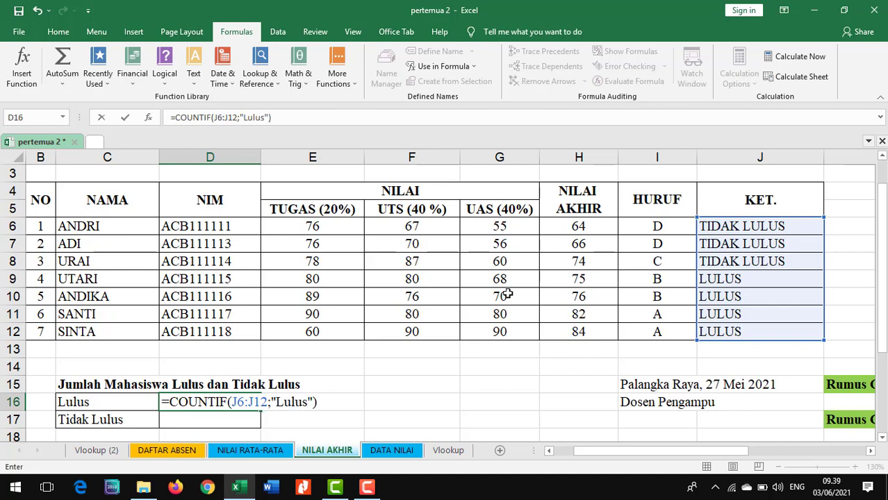
pyautogui.press('Return')
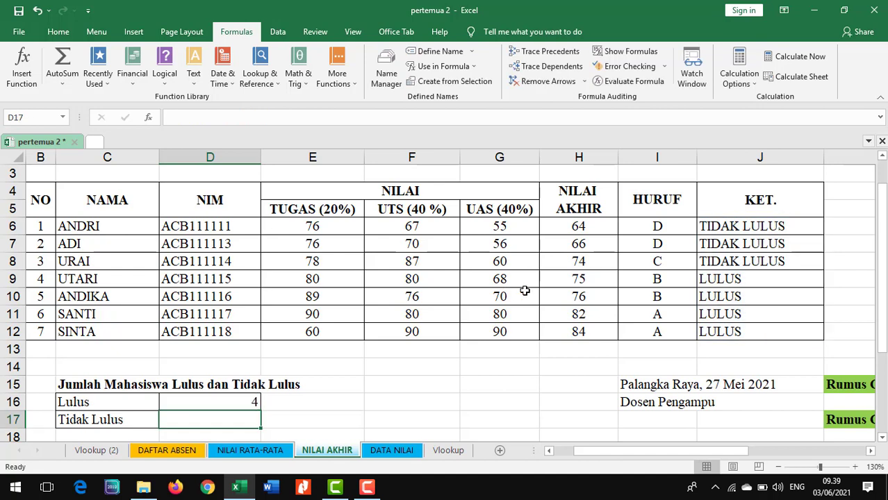
# Fill the COUNTIF formula from D16 down into D17 beside the Tidak Lulus label.
pyautogui.click(245, 401)
pyautogui.moveTo(260, 410); pyautogui.dragTo(261, 427)
pyautogui.click(240, 420)
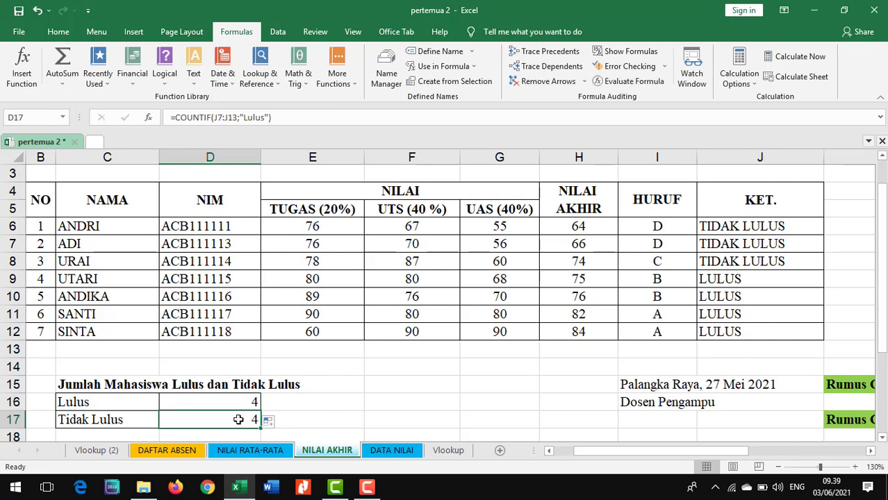
pyautogui.click(367, 489)
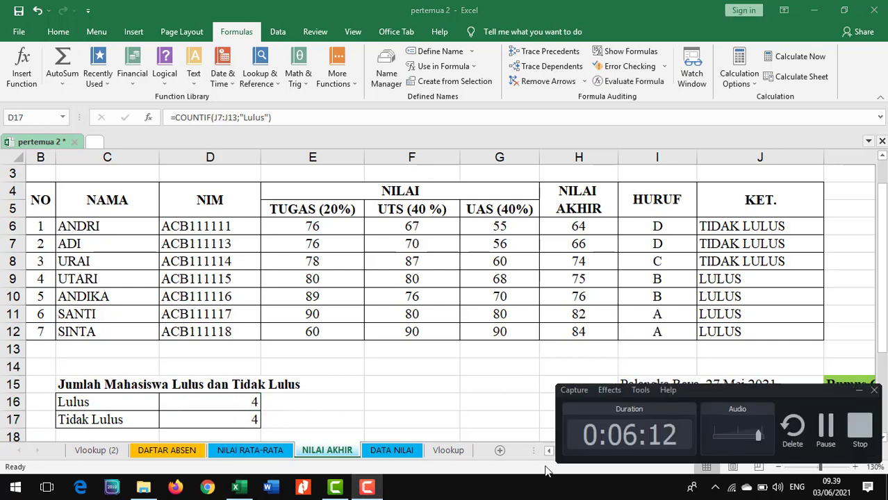
pyautogui.click(822, 427)
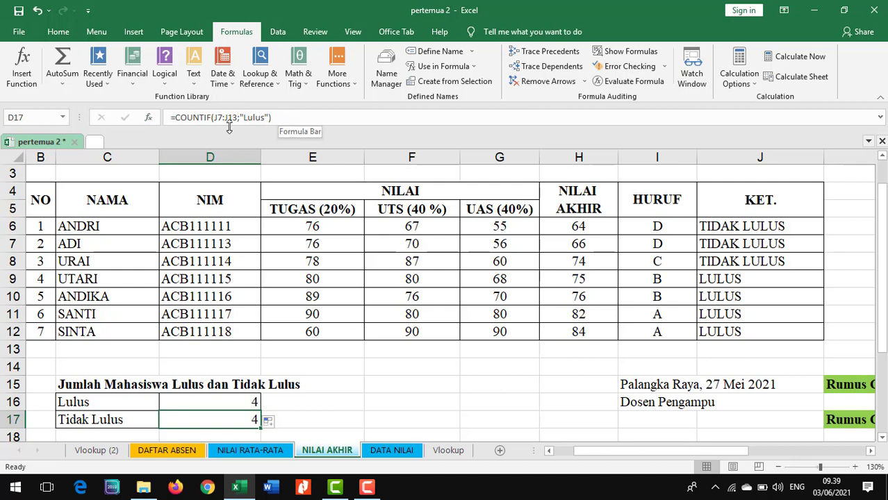
pyautogui.click(310, 424)
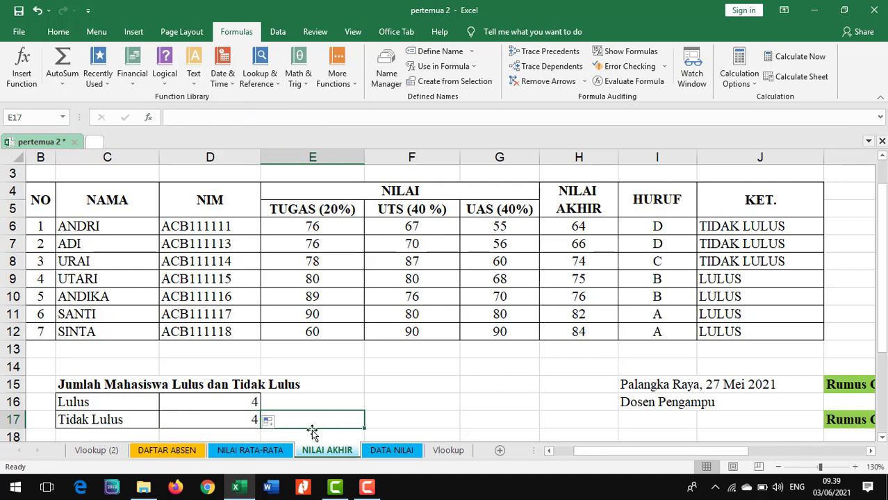
# Change the COUNTIF criterion in cell D17 to "Tidak Lulus".
pyautogui.click(215, 417)
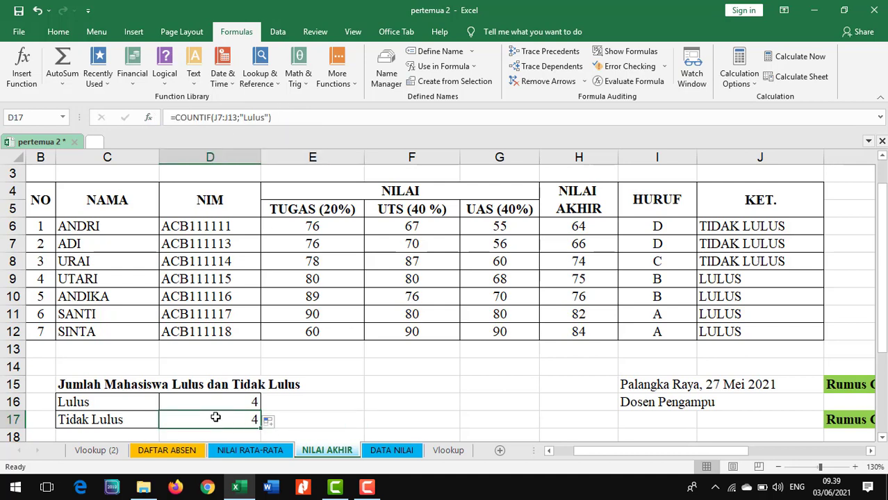
pyautogui.click(243, 118)
pyautogui.write('T')
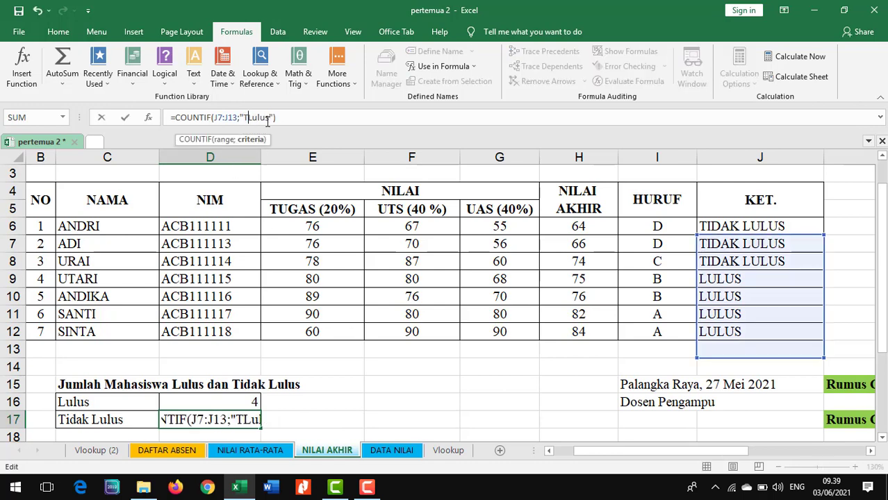
pyautogui.write('idak')
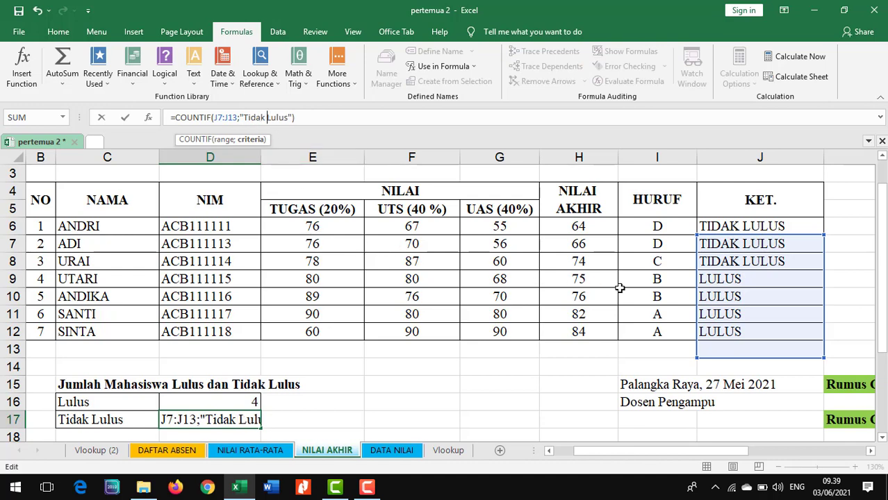
pyautogui.moveTo(198, 420); pyautogui.dragTo(231, 424)
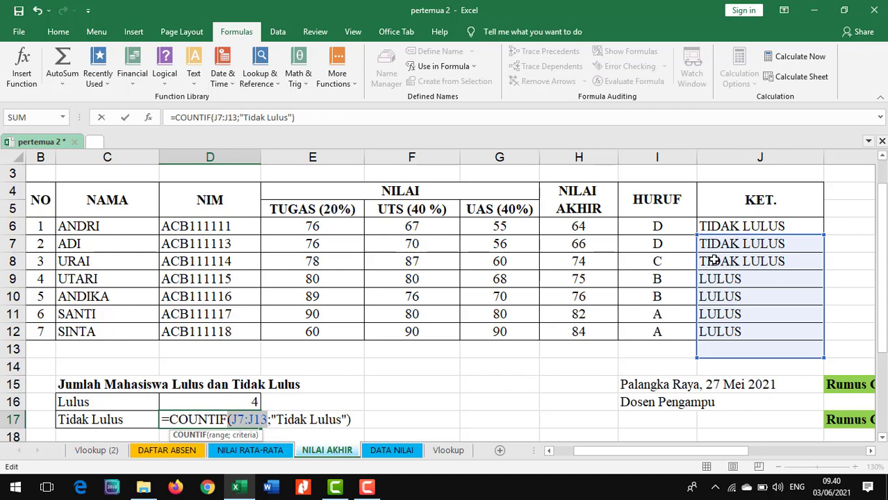
pyautogui.press('Return')
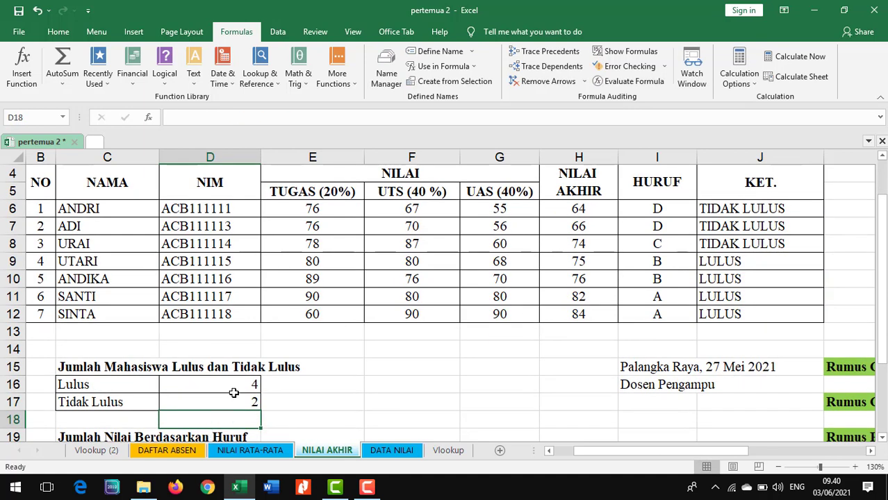
# Compare the formulas in D16 and D17, and shift the COUNTIF range in D17 to J6:J12.
pyautogui.click(232, 384)
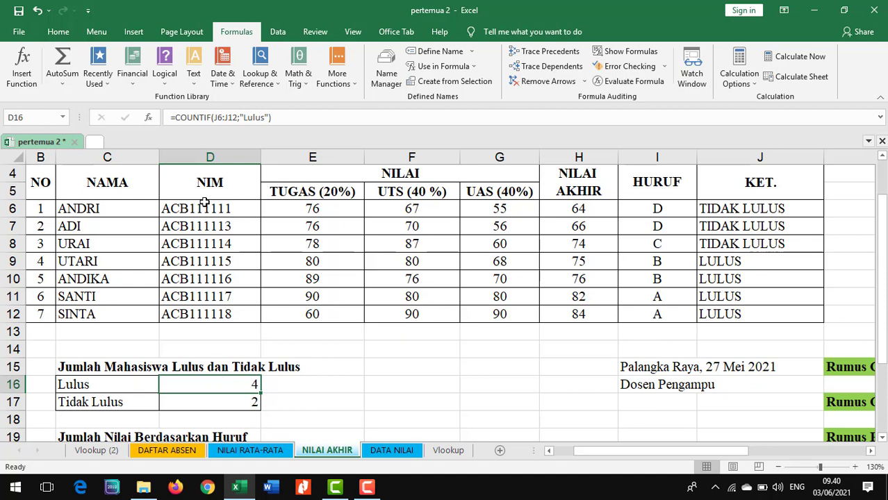
pyautogui.click(230, 402)
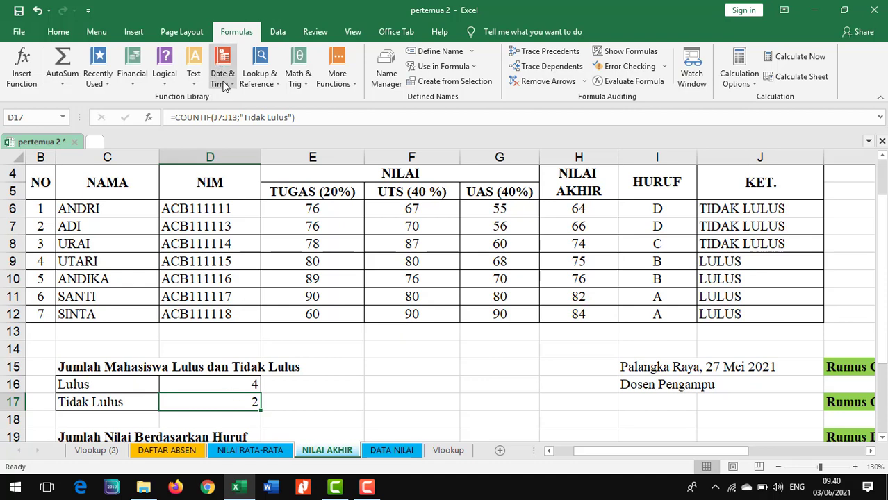
pyautogui.moveTo(212, 117); pyautogui.dragTo(231, 116)
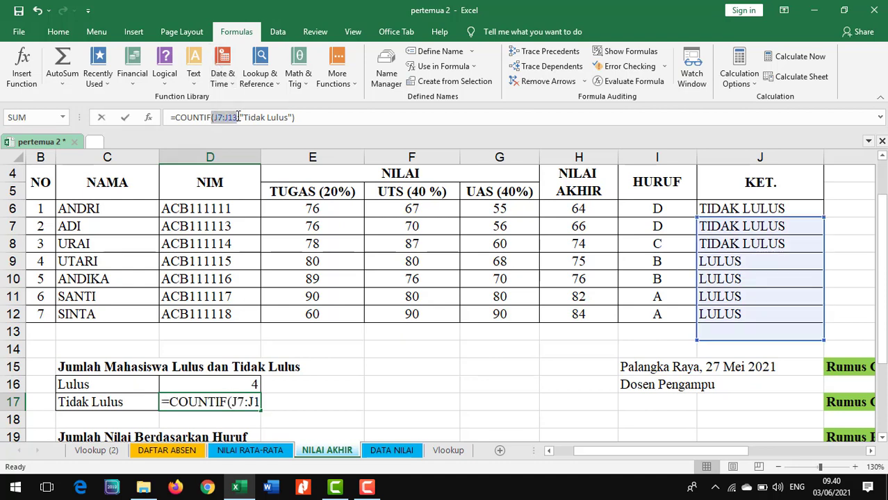
pyautogui.moveTo(783, 223); pyautogui.dragTo(783, 214)
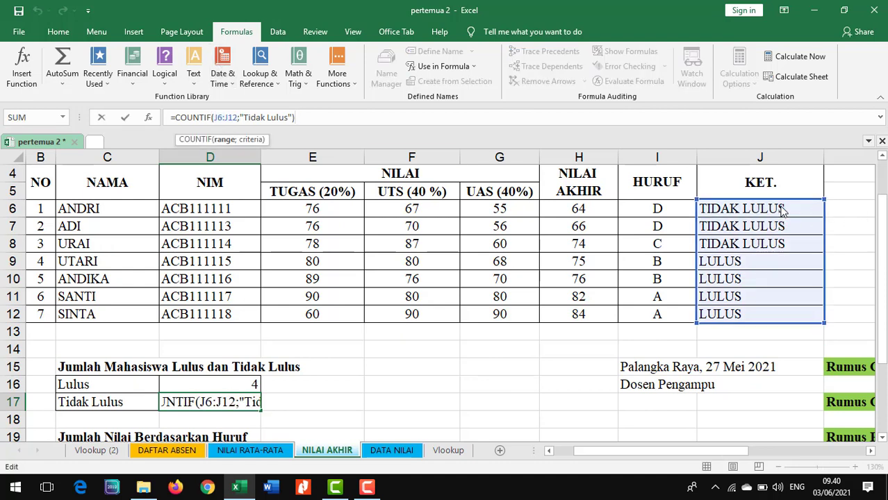
pyautogui.press('Return')
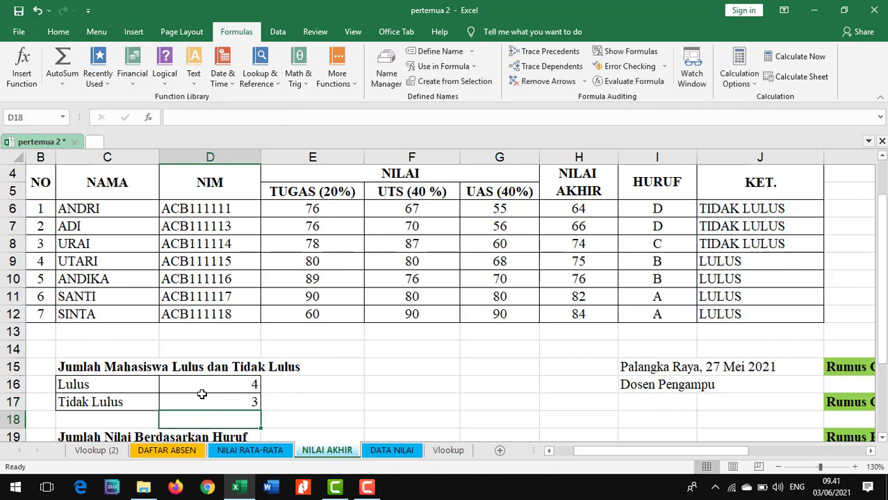
pyautogui.scroll(-2, 350, 400)
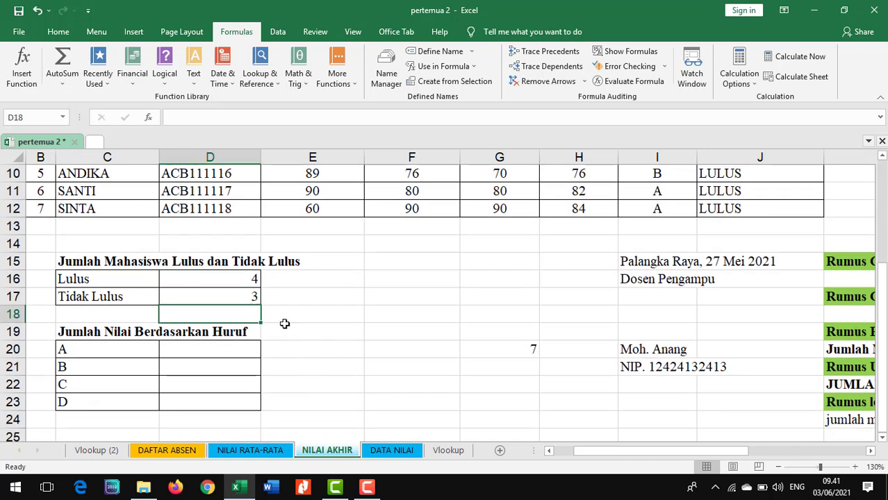
pyautogui.click(246, 296)
pyautogui.scroll(2, 236, 330)
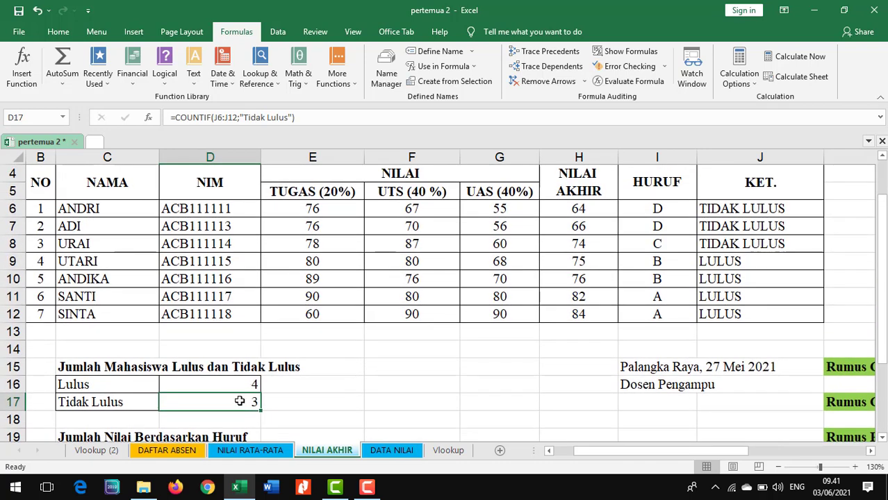
# Start a COUNTIF formula in cell D20 beside the A label, with I6:I12 from the HURUF column as its range.
pyautogui.scroll(-1, 264, 402)
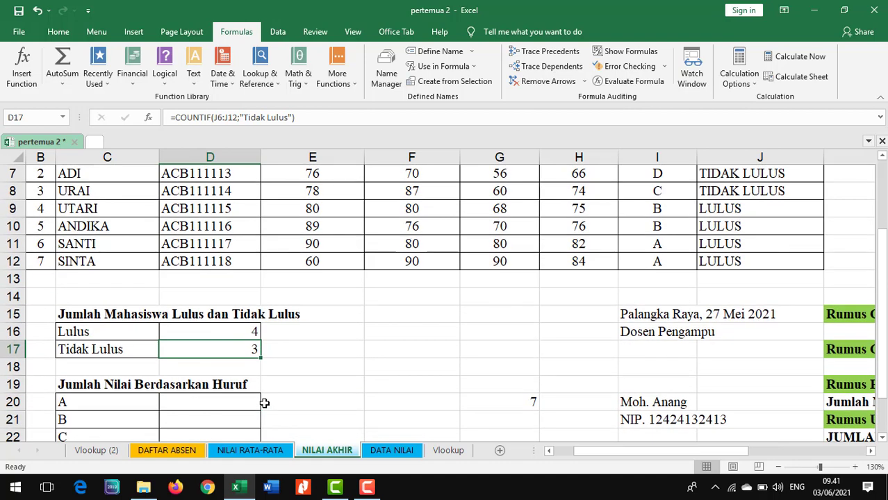
pyautogui.scroll(-1, 243, 355)
pyautogui.scroll(-1, 242, 354)
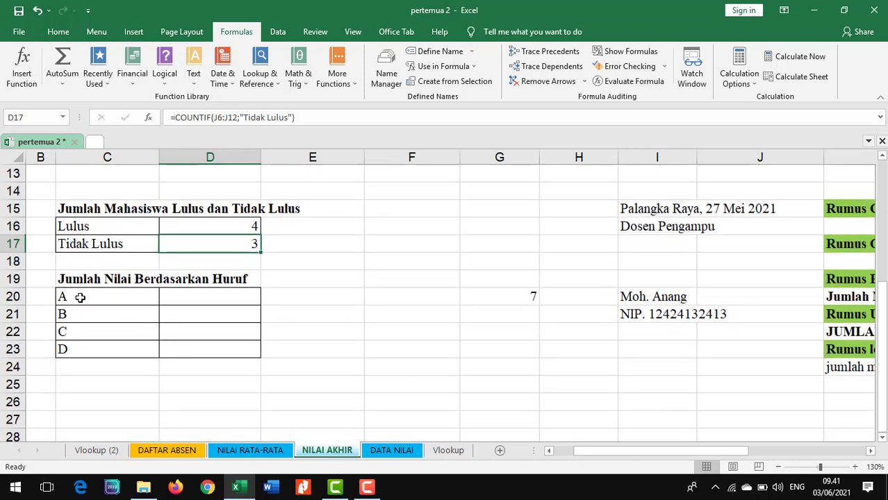
pyautogui.click(190, 297)
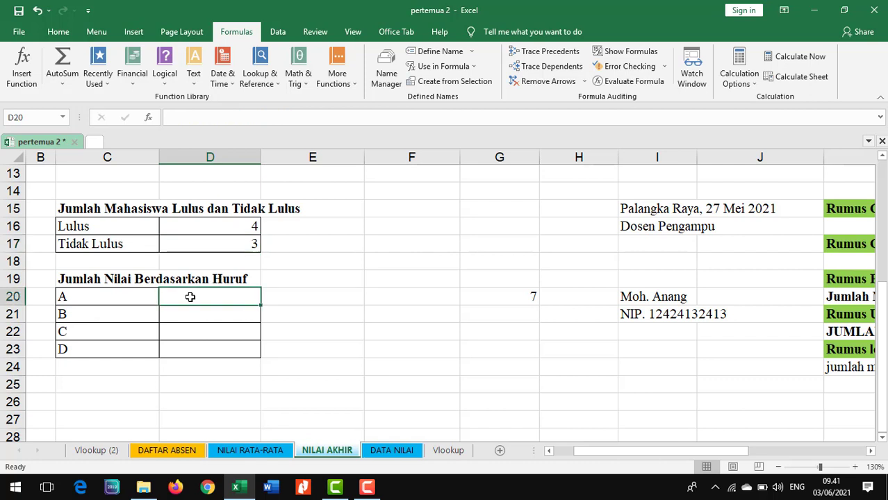
pyautogui.write('=co')
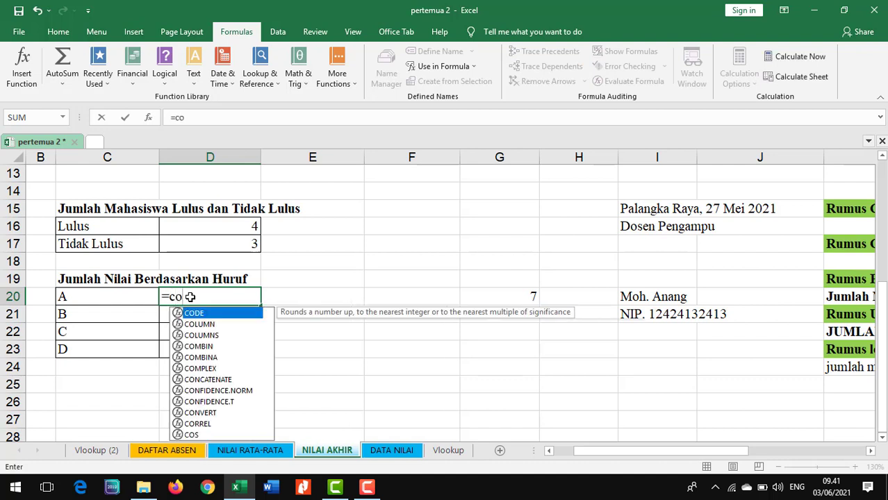
pyautogui.write('ut')
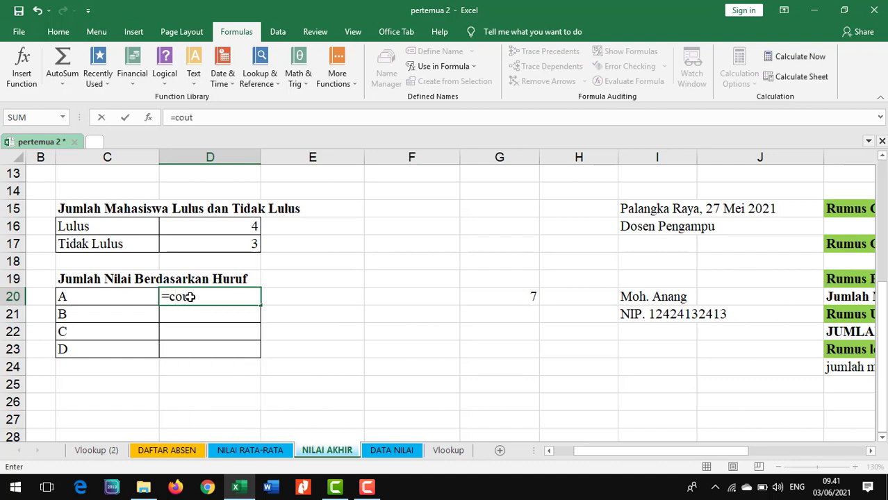
pyautogui.press('BackSpace')
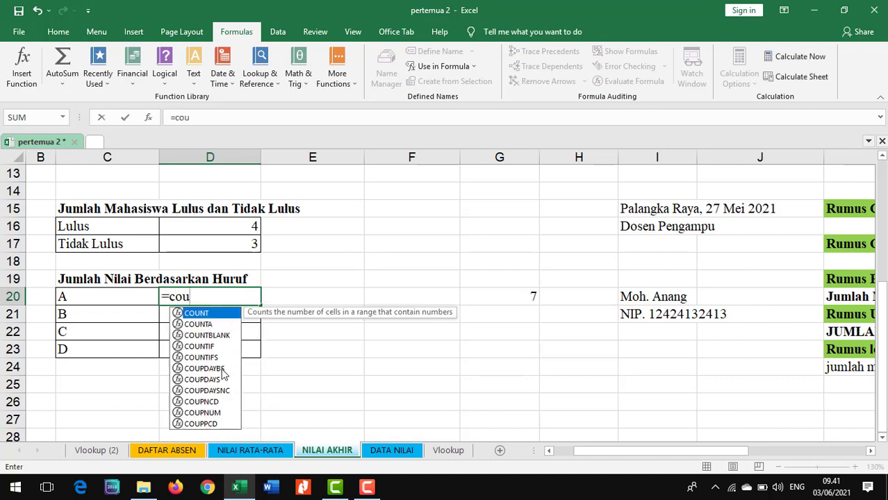
pyautogui.doubleClick(208, 346)
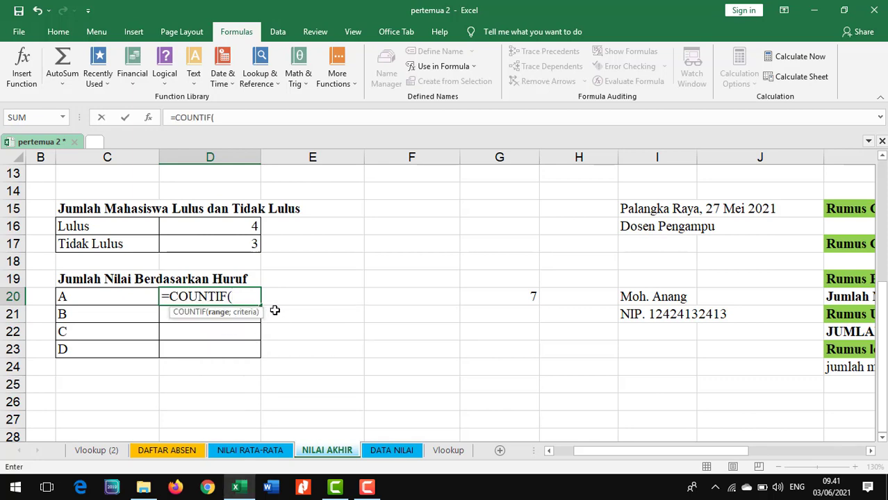
pyautogui.scroll(2, 346, 311)
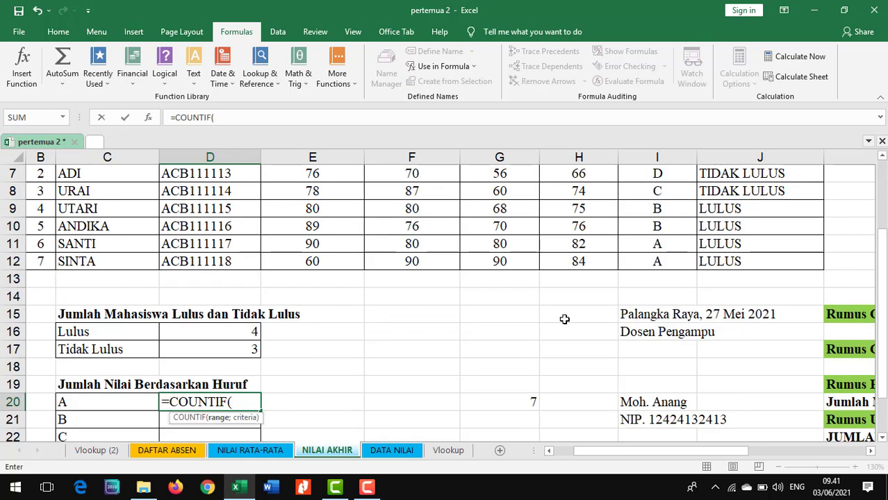
pyautogui.scroll(1, 666, 291)
pyautogui.moveTo(659, 211); pyautogui.dragTo(663, 316)
pyautogui.scroll(-3, 343, 385)
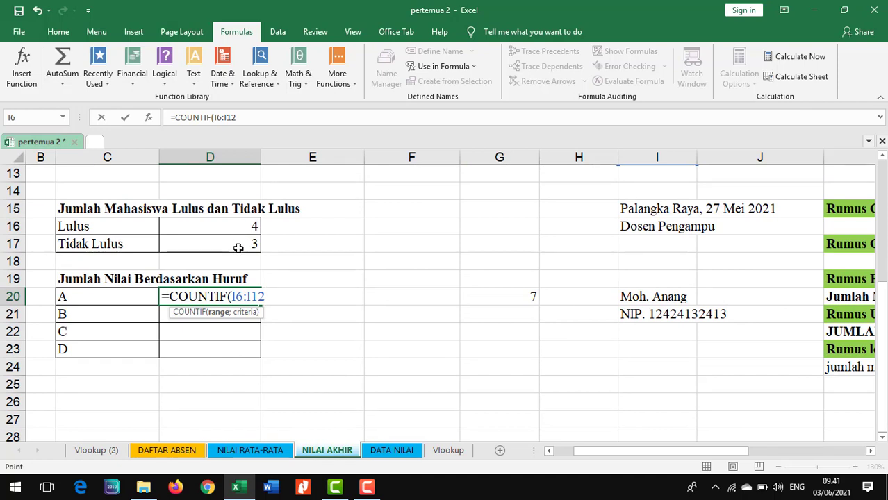
# Make the COUNTIF range in D20 absolute as $I$6:$I$12.
pyautogui.click(245, 299)
pyautogui.write('$')
pyautogui.press('BackSpace')
pyautogui.write('$I')
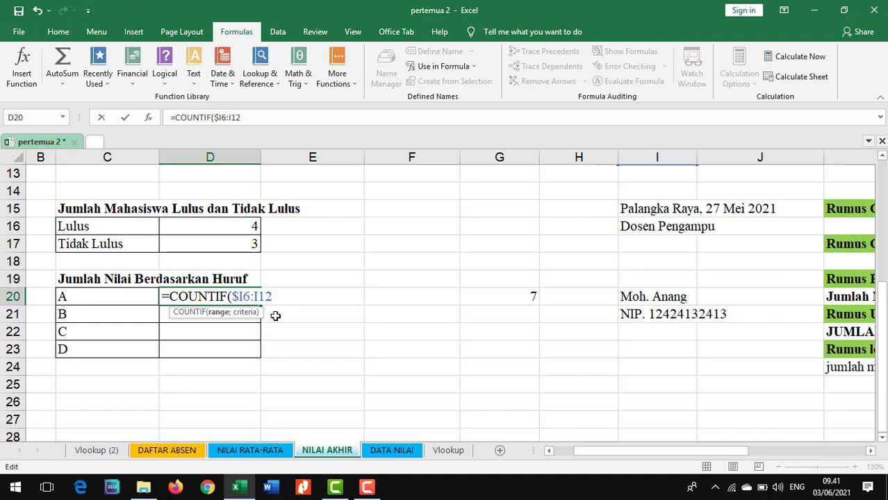
pyautogui.write('$')
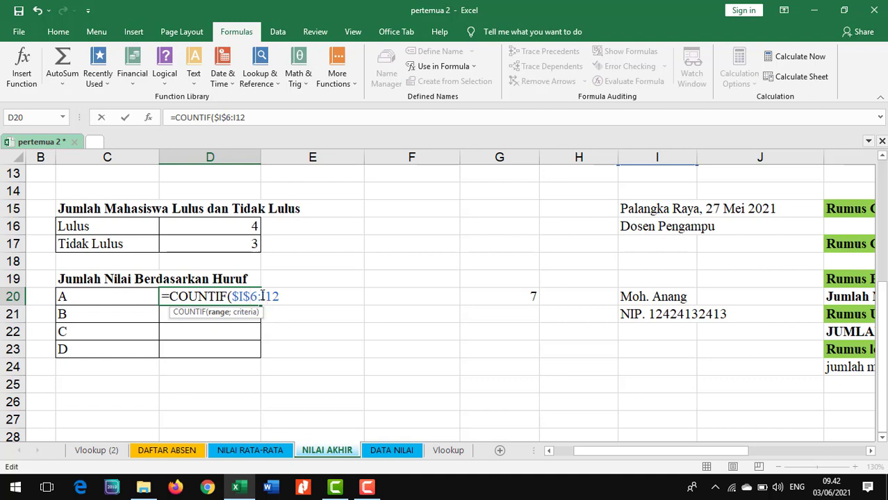
pyautogui.write('$I$')
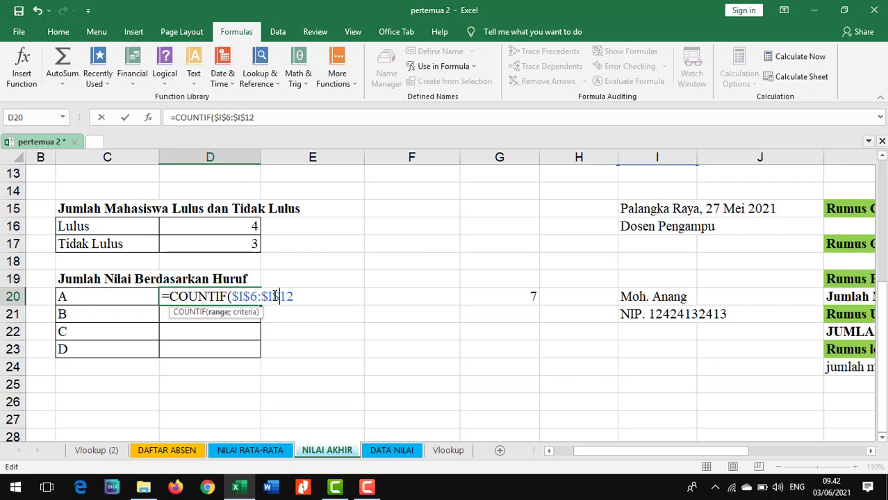
# Add "A" as the COUNTIF criterion in D20 and complete the formula.
pyautogui.click(297, 296)
pyautogui.write(';"')
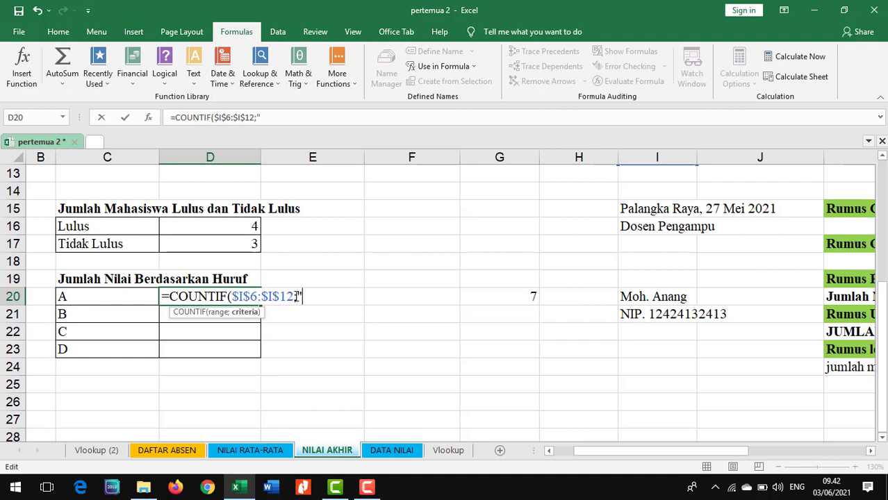
pyautogui.write('A"')
pyautogui.press('Return')
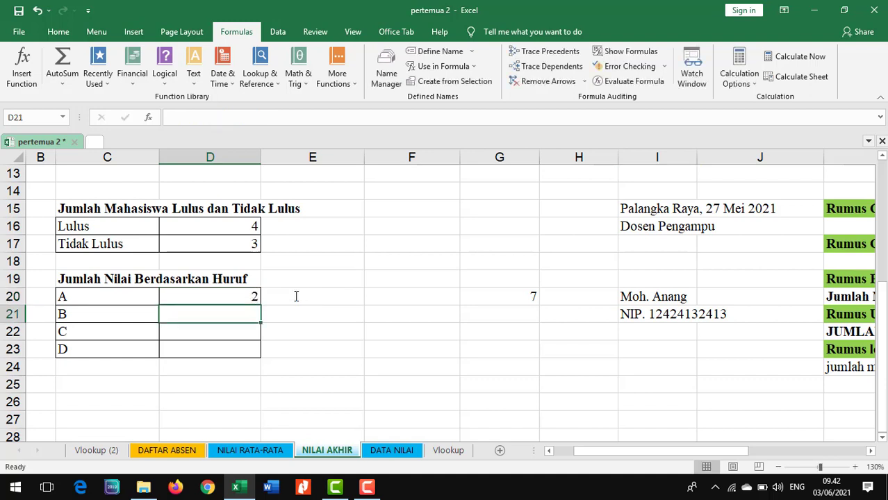
# Fill the COUNTIF formula from D20 down through D23 for the remaining grade letters.
pyautogui.click(253, 295)
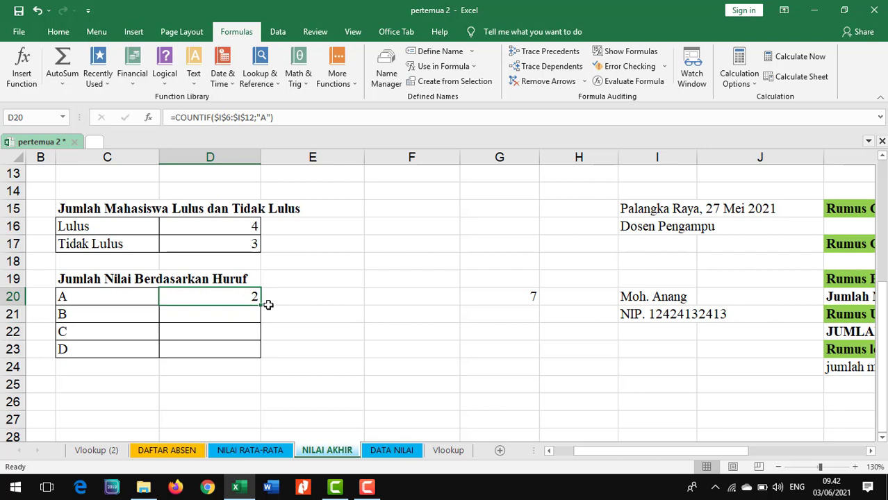
pyautogui.moveTo(261, 304); pyautogui.dragTo(260, 358)
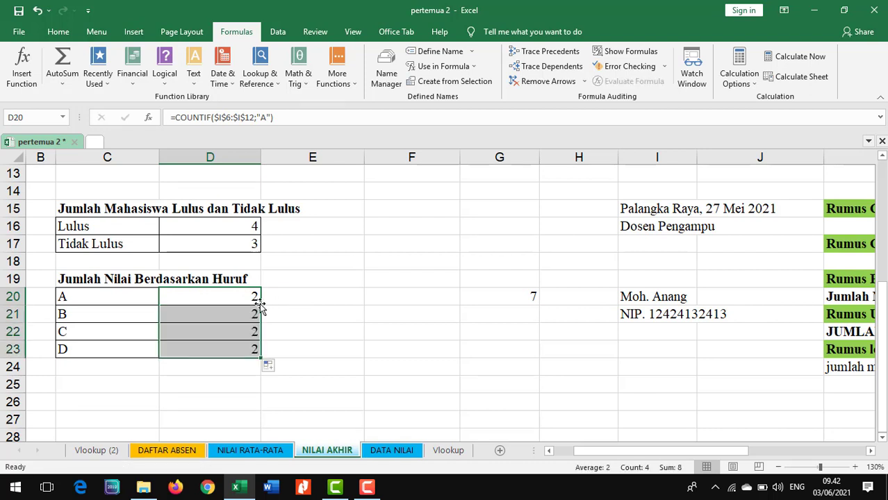
pyautogui.click(254, 313)
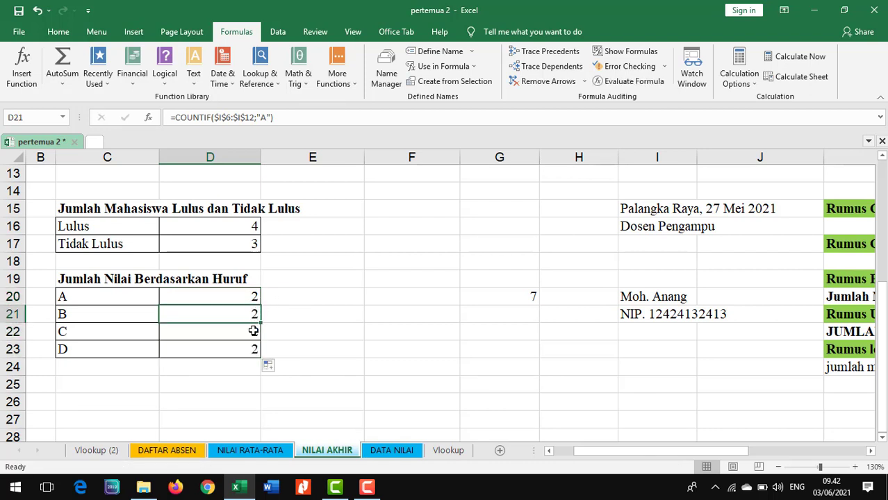
pyautogui.click(254, 330)
# Open the COUNTIF criterion in cell D21 beside the B label for editing and commit the formula.
pyautogui.click(250, 311)
pyautogui.click(264, 118)
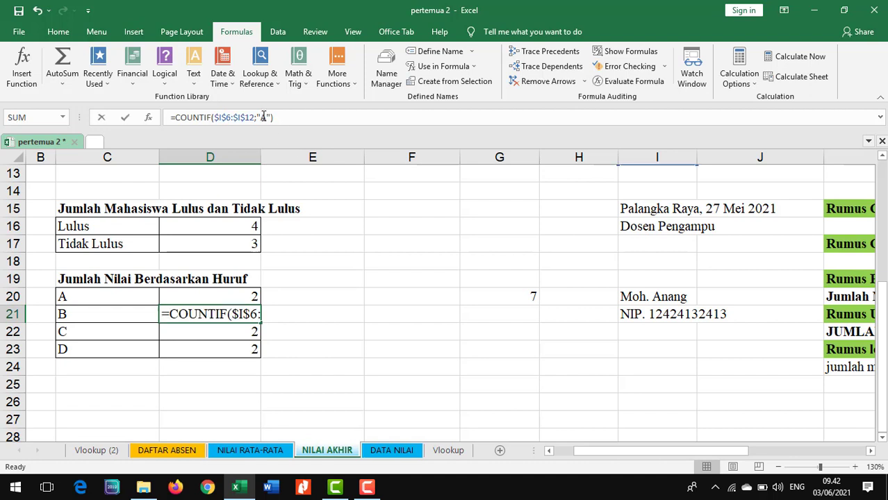
pyautogui.doubleClick(265, 118)
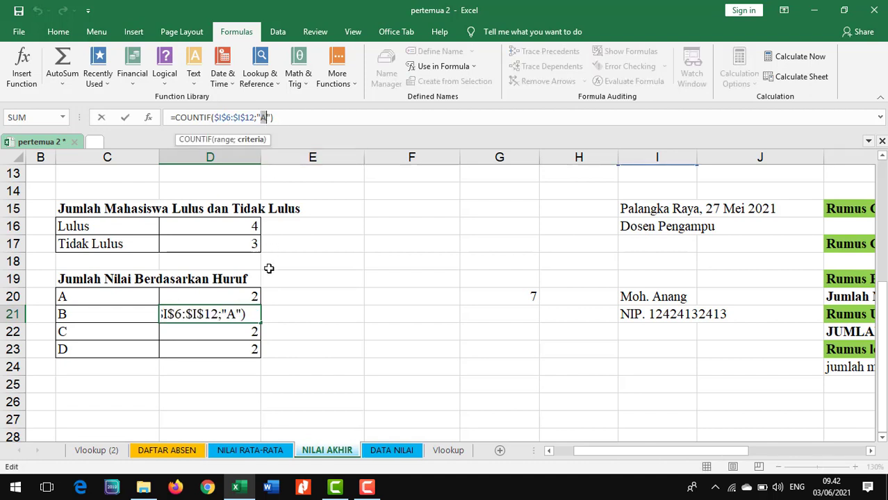
pyautogui.press('Return')
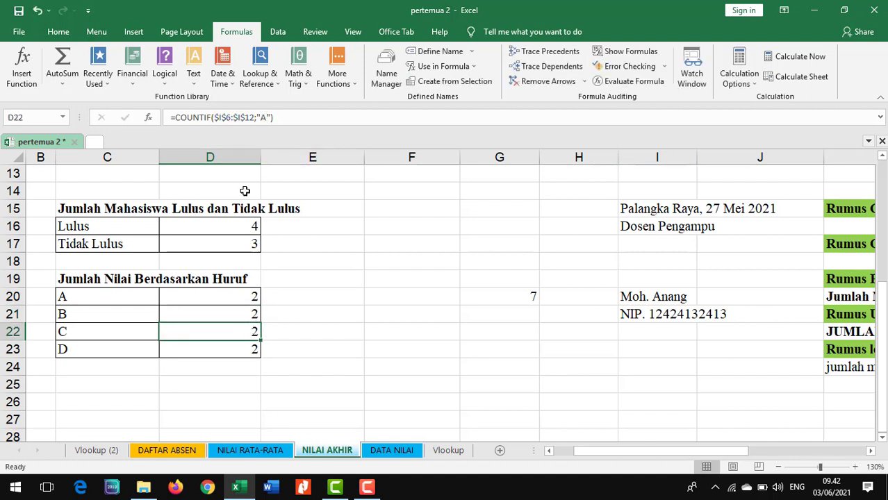
# Change the COUNTIF criterion to "C" in cell D22 and to "D" in cell D23.
pyautogui.click(264, 117)
pyautogui.doubleClick(264, 118)
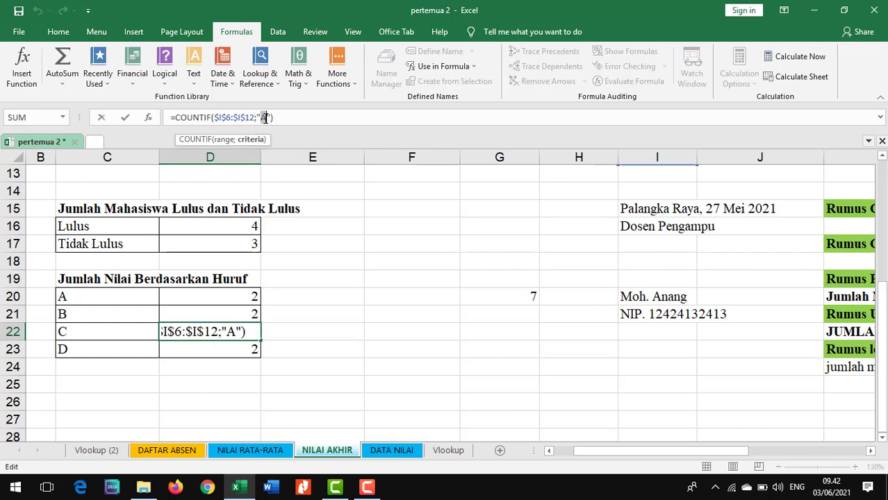
pyautogui.write('C')
pyautogui.press('Return')
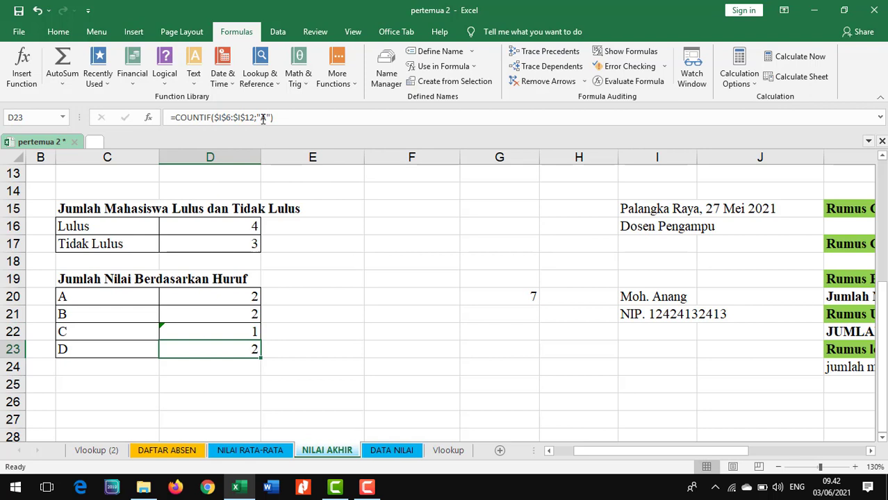
pyautogui.doubleClick(263, 117)
pyautogui.write('D')
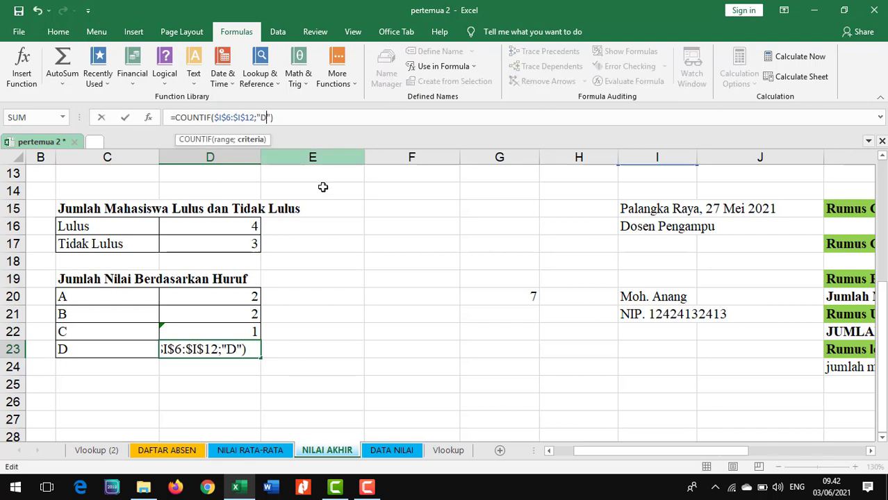
pyautogui.press('Return')
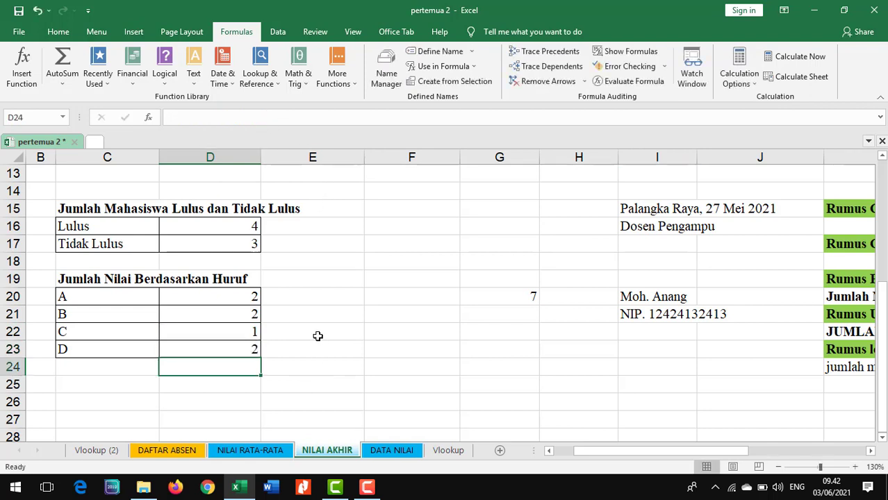
# Check the COUNTIF formulas in D20 and D22 against the letter grades in the HURUF column.
pyautogui.click(226, 300)
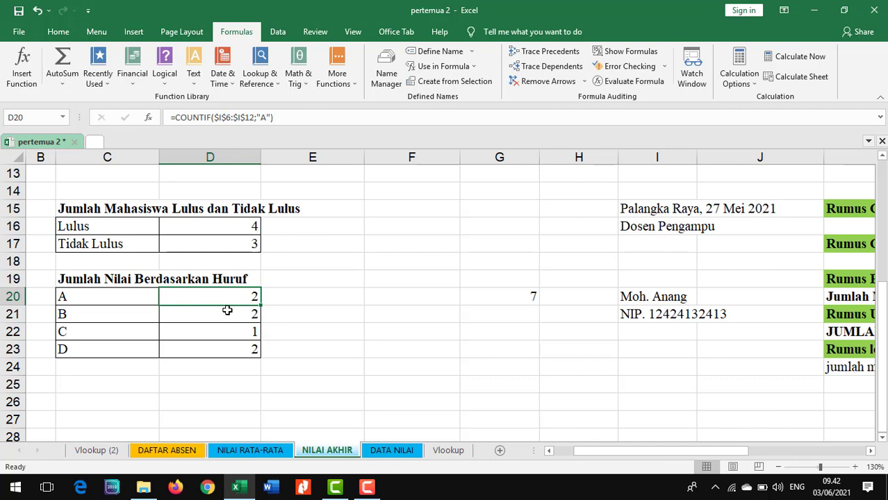
pyautogui.click(234, 331)
pyautogui.scroll(1, 258, 351)
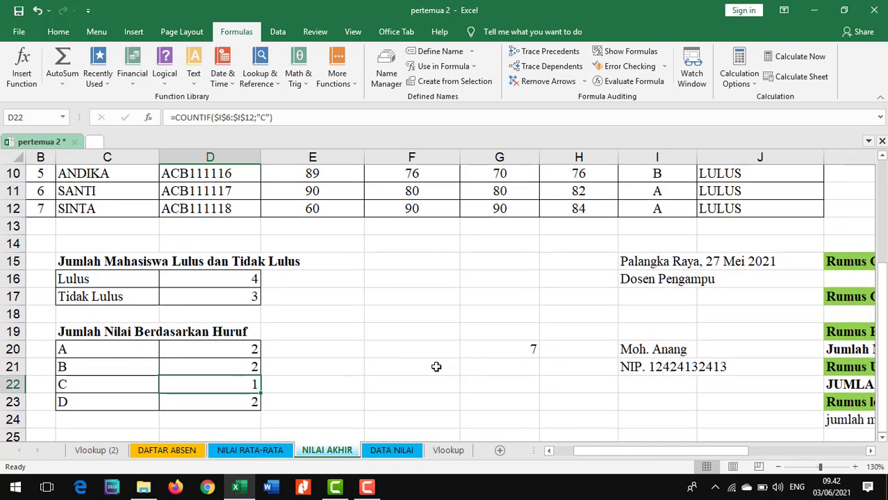
pyautogui.scroll(1, 440, 361)
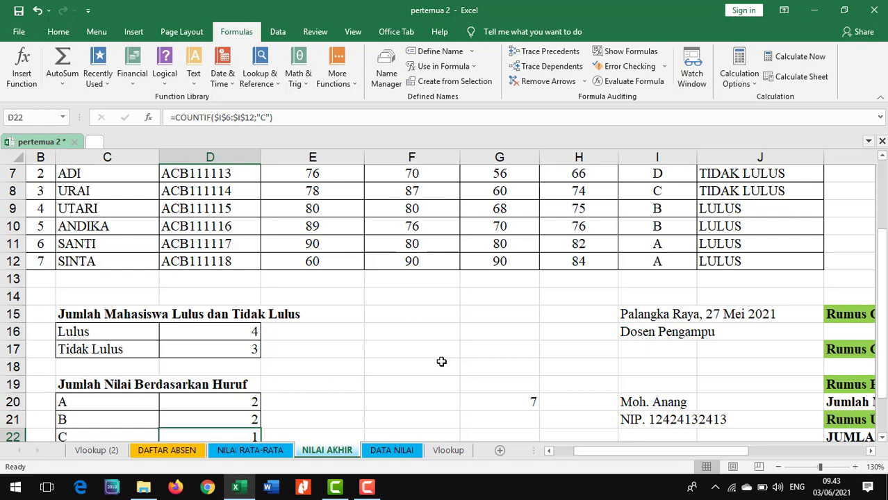
# On the DATA NILAI sheet, clear the borders of F15:F16 and apply only a left border to those cells.
pyautogui.click(391, 450)
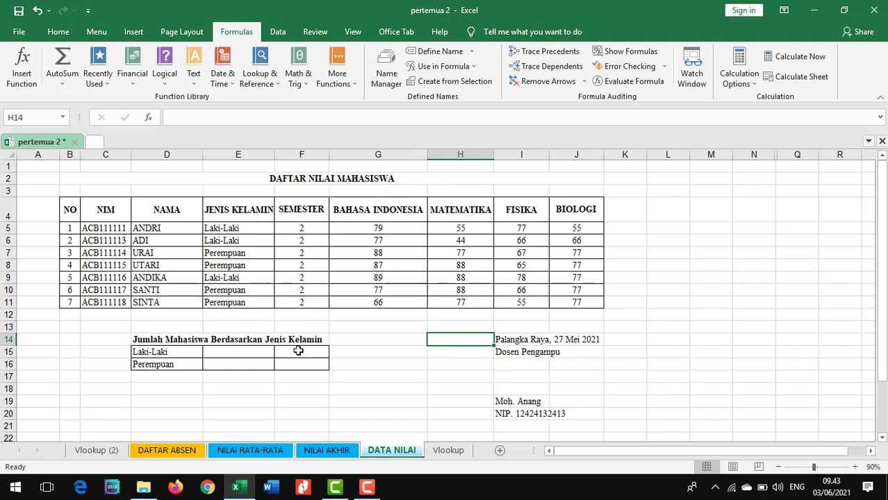
pyautogui.moveTo(298, 351); pyautogui.dragTo(299, 362)
pyautogui.click(57, 32)
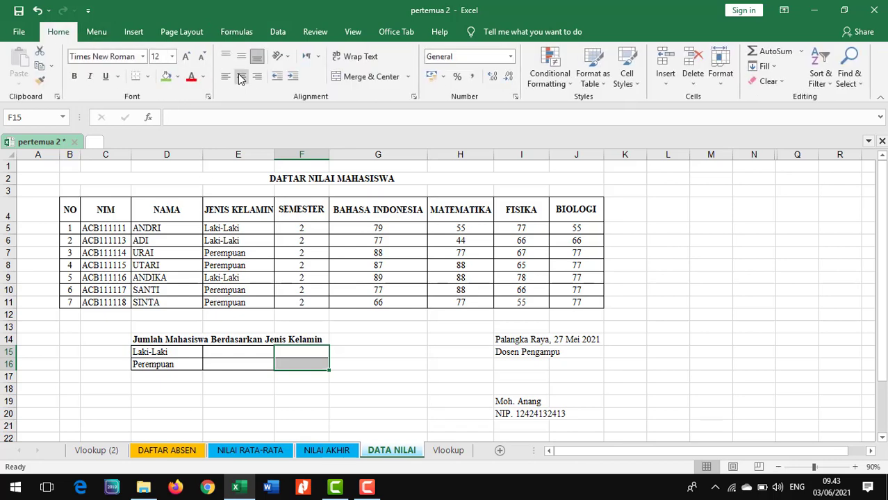
pyautogui.click(148, 77)
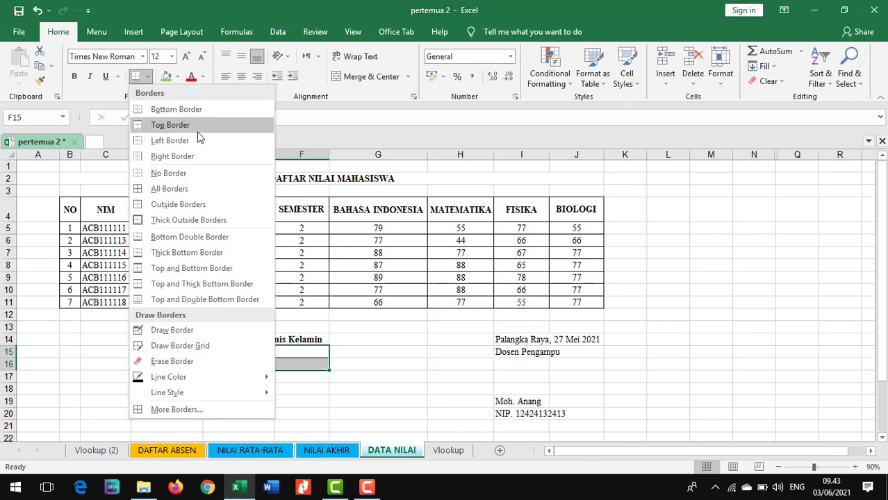
pyautogui.click(184, 173)
pyautogui.click(148, 77)
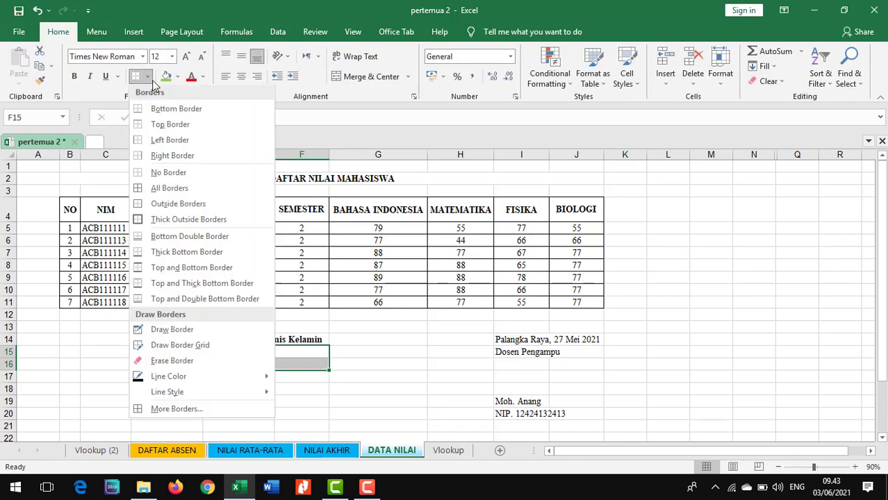
pyautogui.click(178, 141)
pyautogui.click(362, 349)
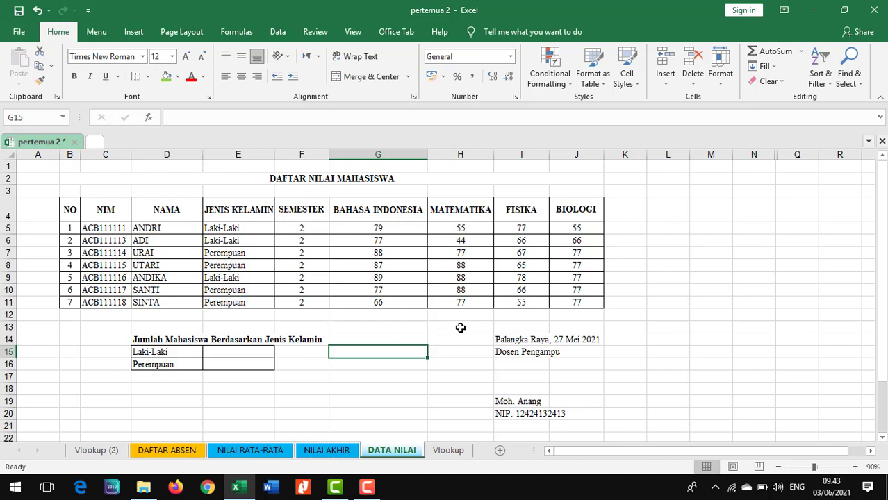
# Replace the SEMESTER value in cell F5 of the first student row with Ganjil.
pyautogui.click(308, 230)
pyautogui.write('G')
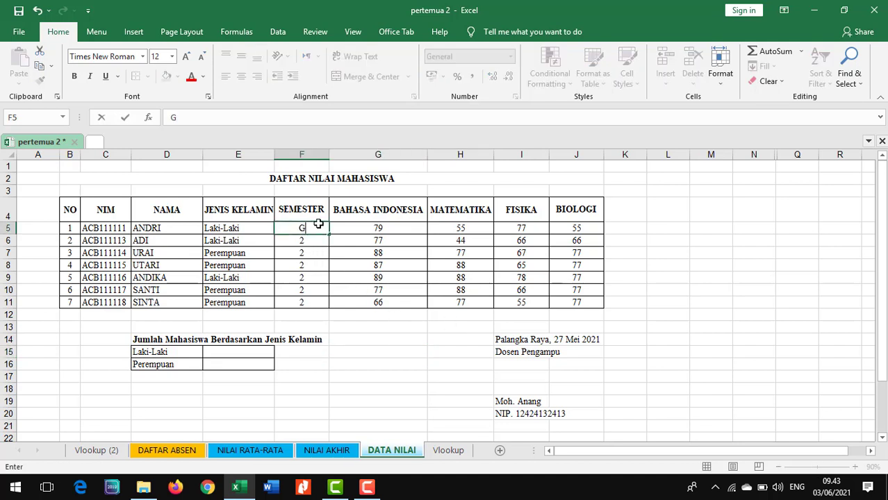
pyautogui.write('anjil')
pyautogui.click(307, 252)
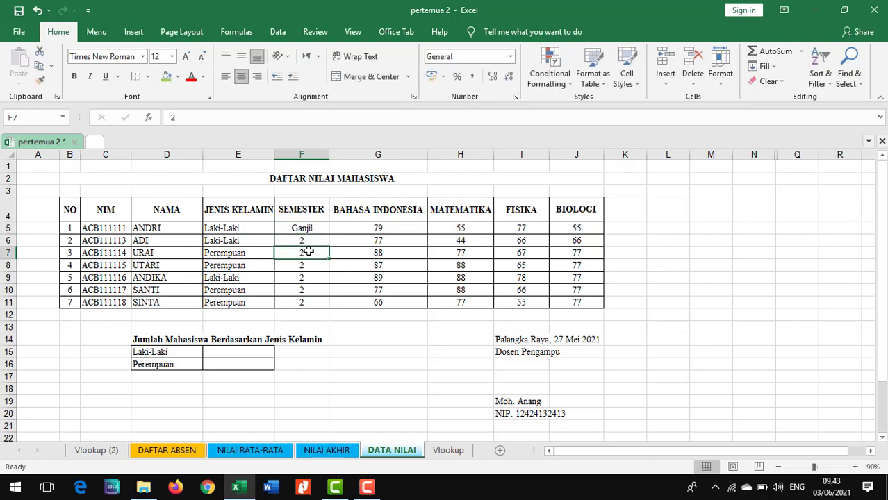
pyautogui.click(326, 227)
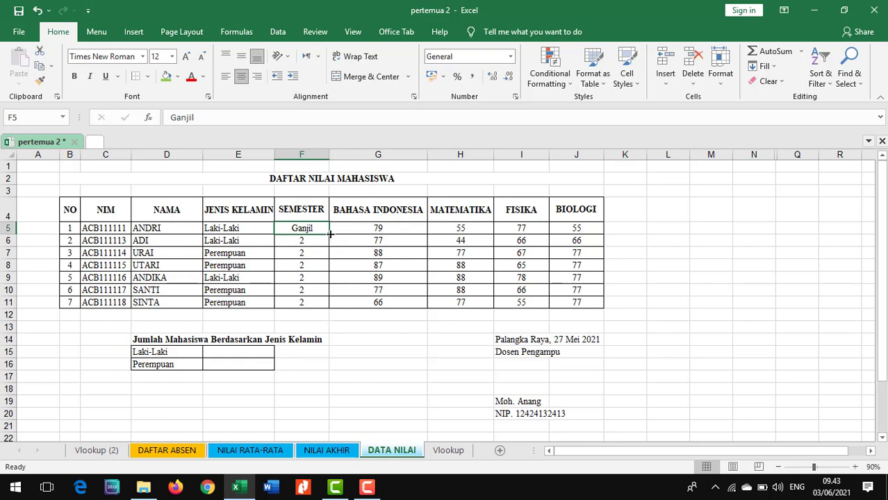
# Fill the Ganjil semester value down from F5 through the last student row, F11.
pyautogui.doubleClick(330, 234)
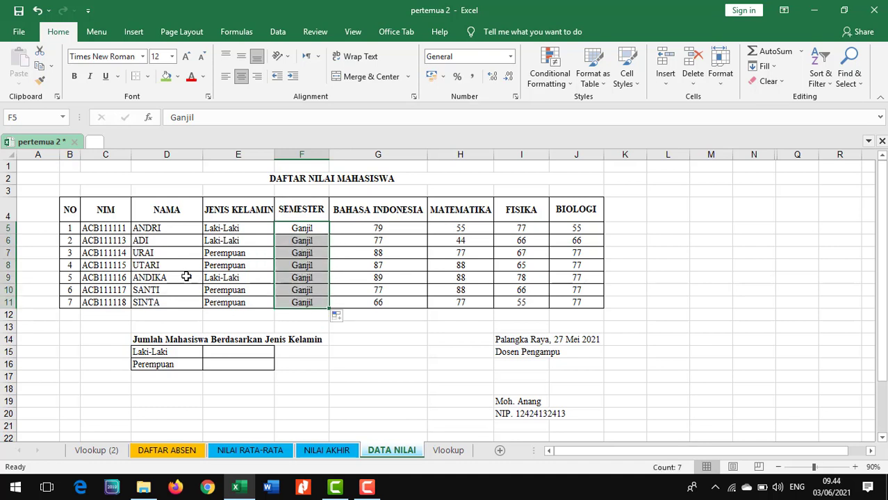
pyautogui.click(349, 376)
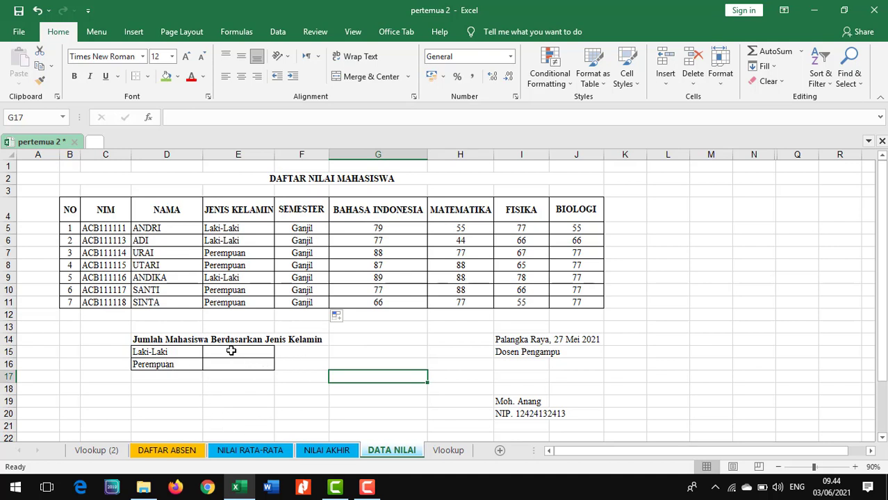
# Start a COUNTIF formula in cell E15 for Laki-Laki, using the JENIS KELAMIN entries E5:E11 as its range.
pyautogui.click(229, 351)
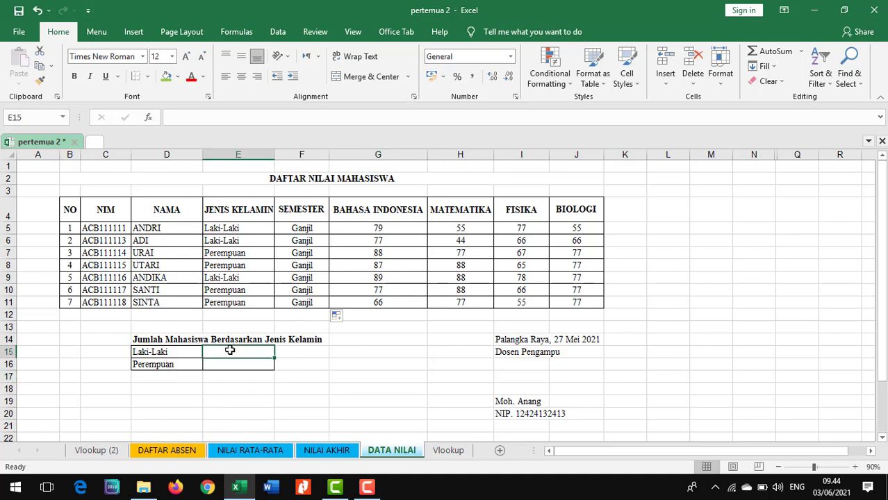
pyautogui.write('=')
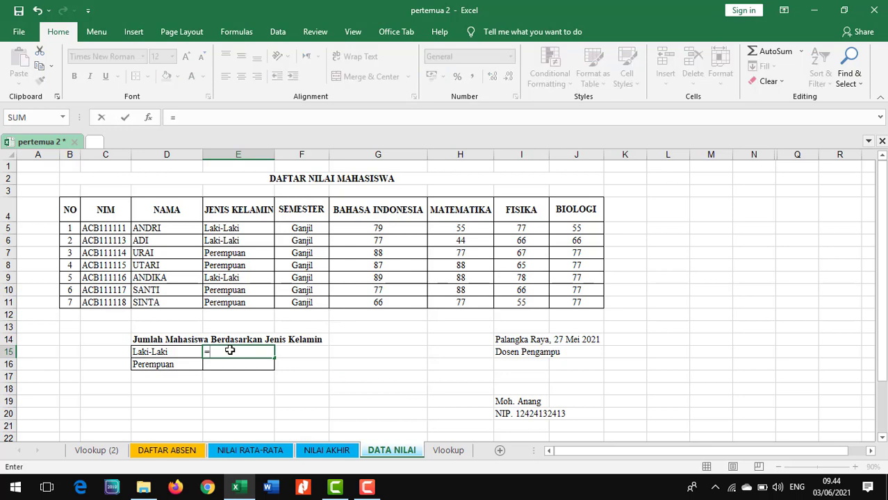
pyautogui.write('cou')
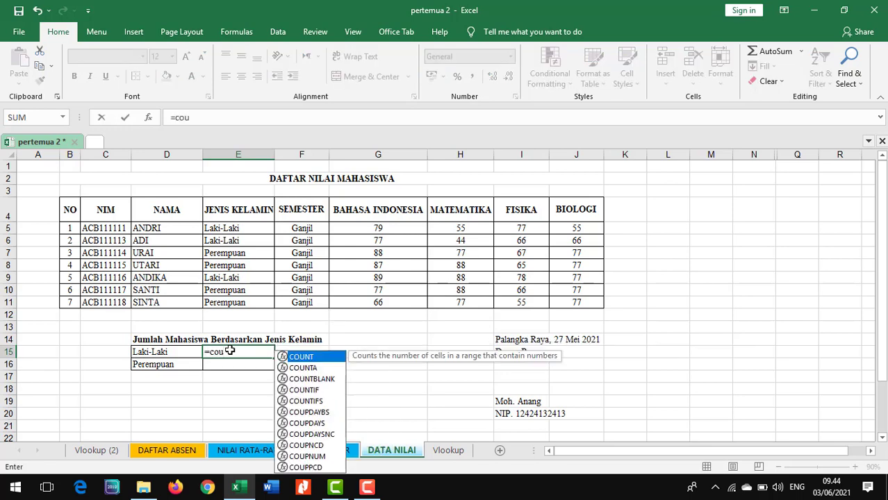
pyautogui.doubleClick(319, 389)
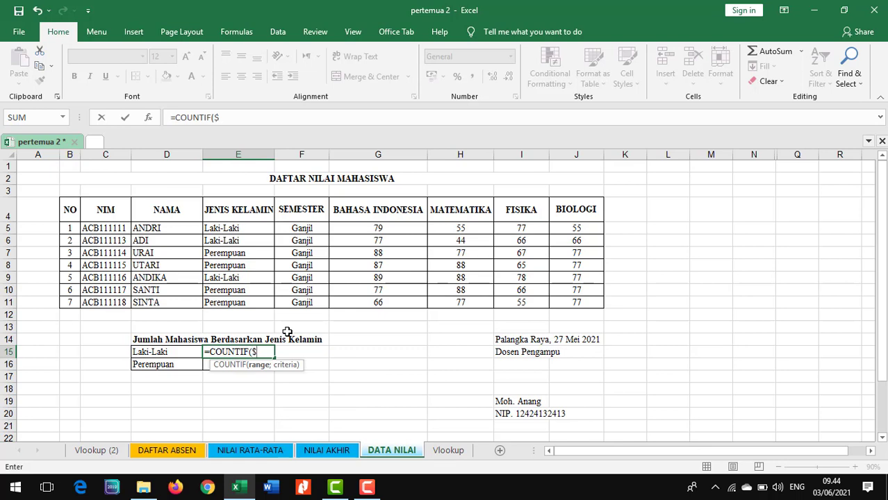
pyautogui.click(233, 235)
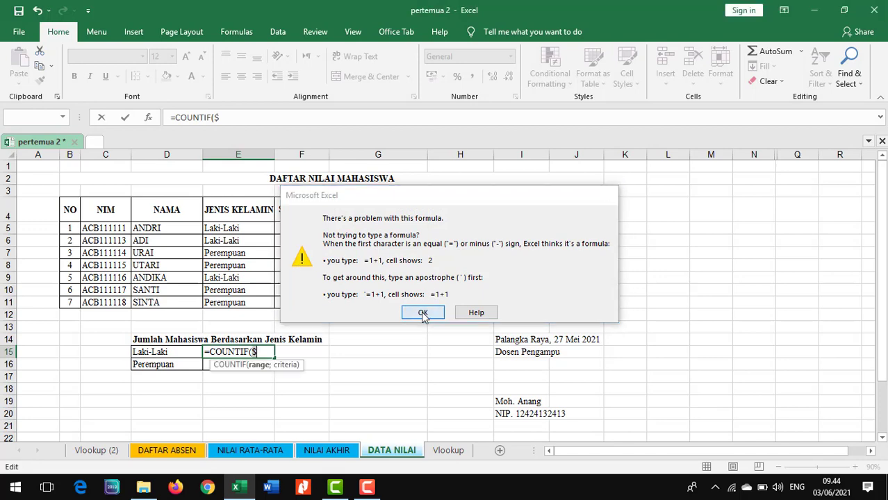
pyautogui.click(423, 312)
pyautogui.press('BackSpace')
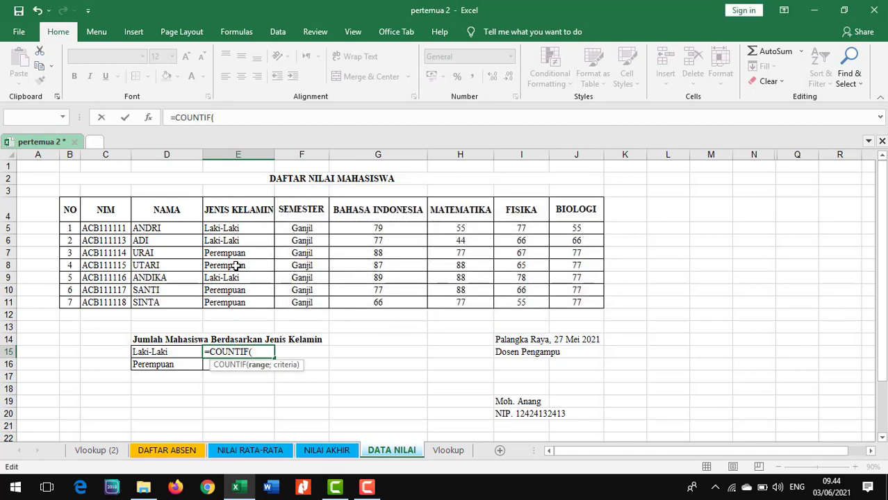
pyautogui.moveTo(234, 230); pyautogui.dragTo(241, 308)
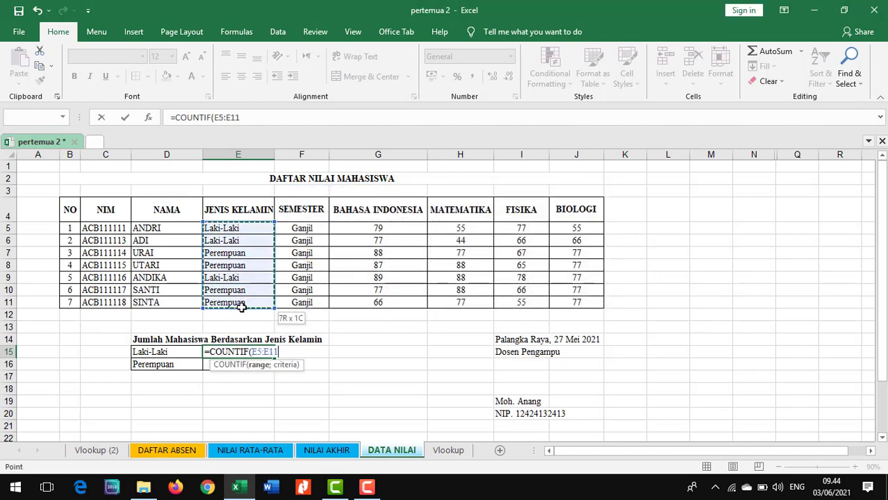
# Make the COUNTIF range in E15 absolute as $E$5:$E$11.
pyautogui.click(252, 352)
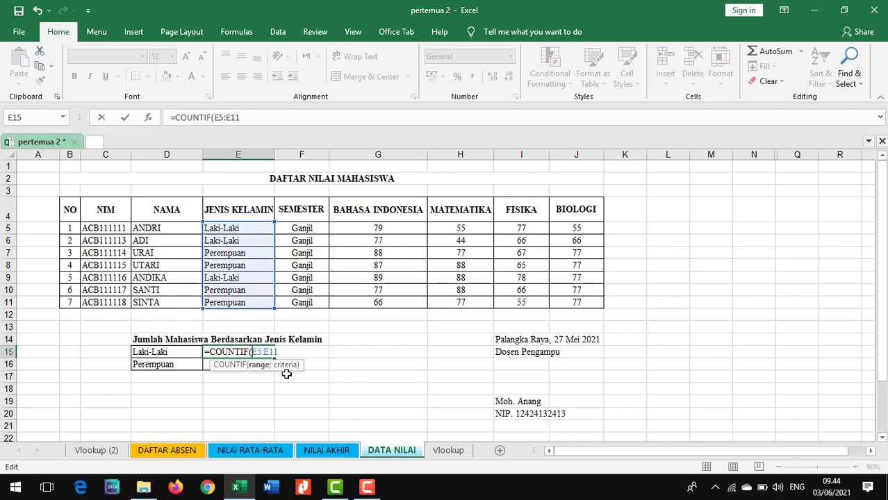
pyautogui.write('$E$')
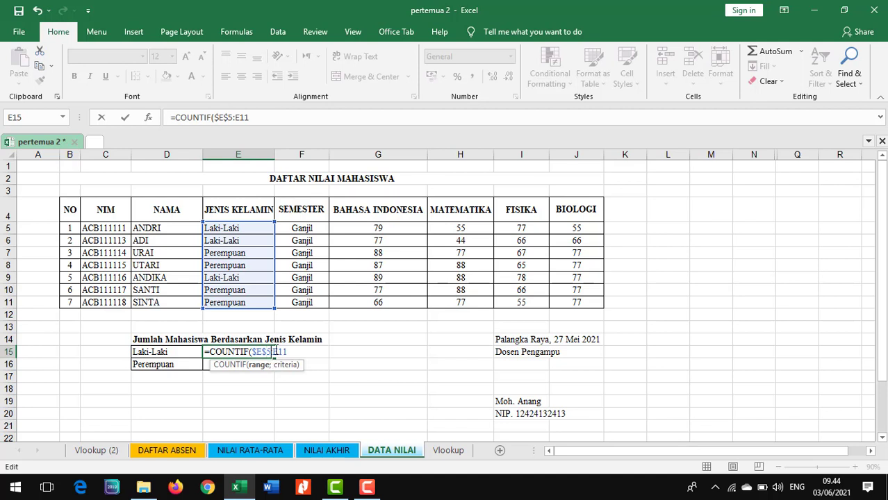
pyautogui.click(276, 352)
pyautogui.write('$')
pyautogui.click(284, 350)
pyautogui.write('$E$')
pyautogui.press('Return')
pyautogui.click(452, 280)
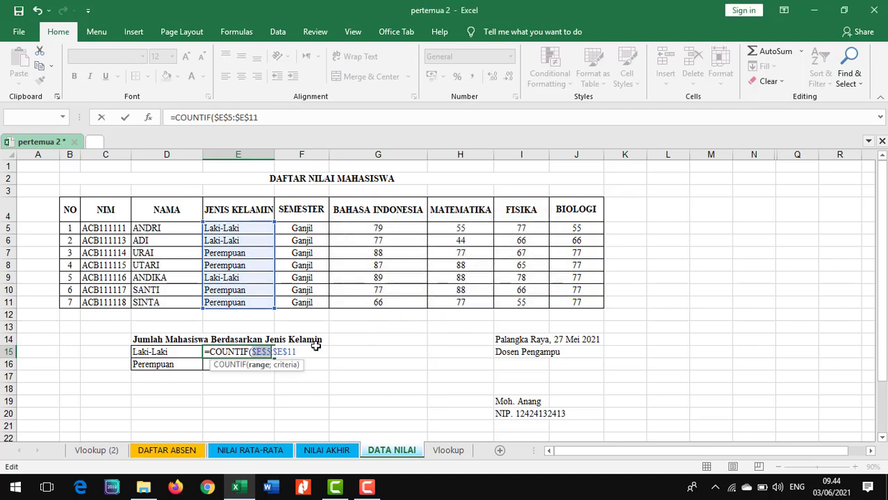
pyautogui.click(299, 345)
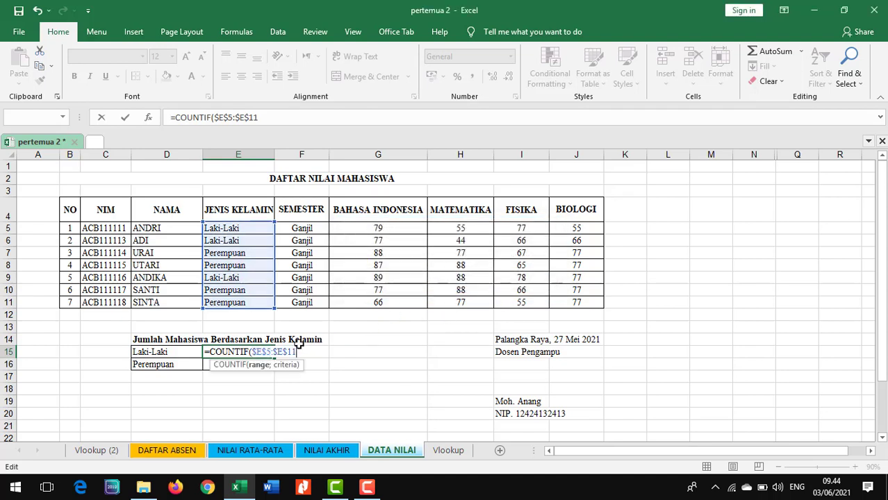
# Complete the E15 COUNTIF formula with the criterion "Laki-Laki".
pyautogui.write(';')
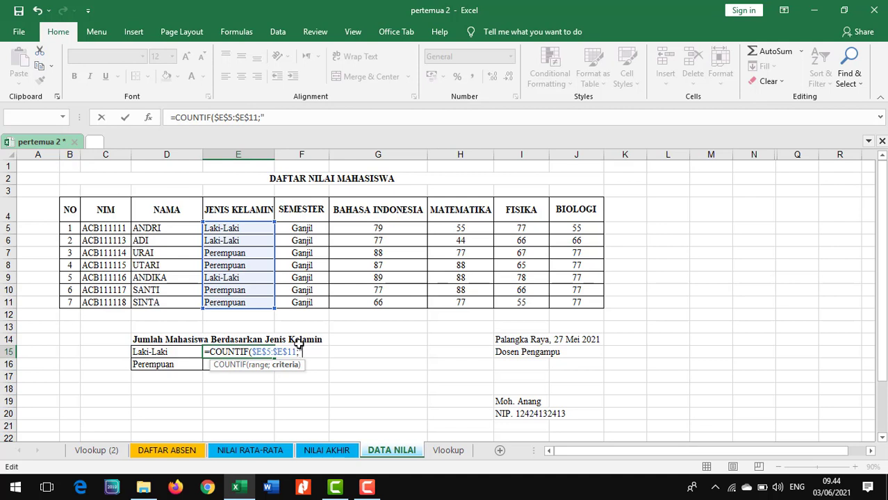
pyautogui.write('"Laki-Laki')
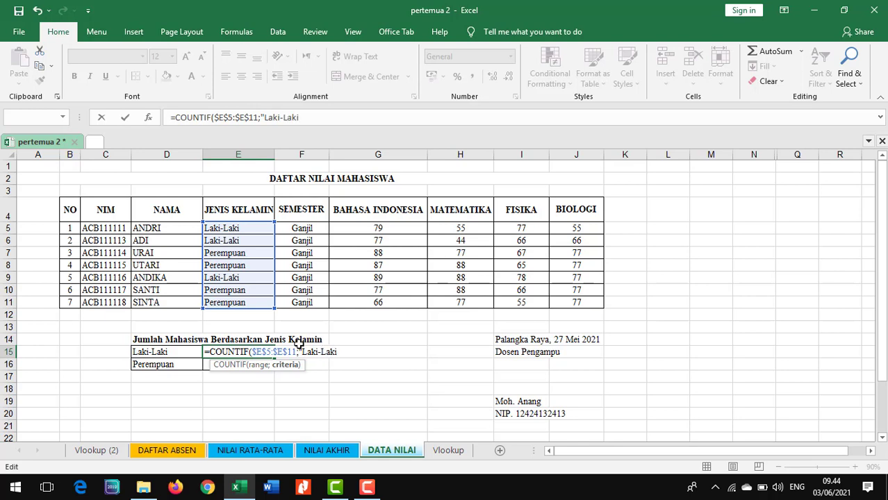
pyautogui.write('")')
pyautogui.press('Return')
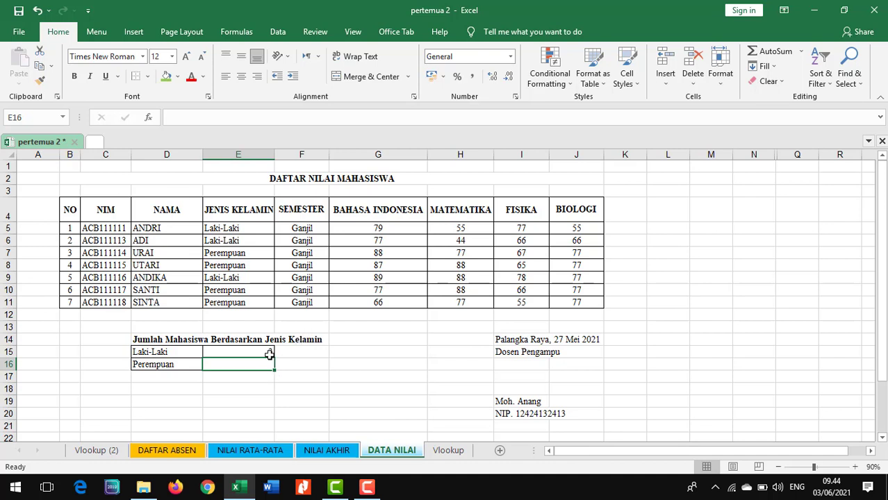
# Copy the COUNTIF formula from E15 to E16 and change its criterion there to "Perempuan".
pyautogui.click(269, 354)
pyautogui.moveTo(274, 357); pyautogui.dragTo(266, 369)
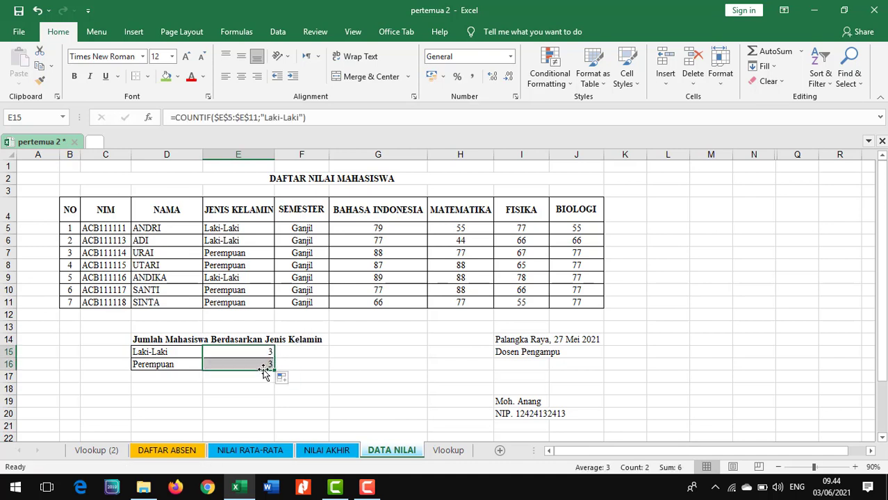
pyautogui.click(263, 367)
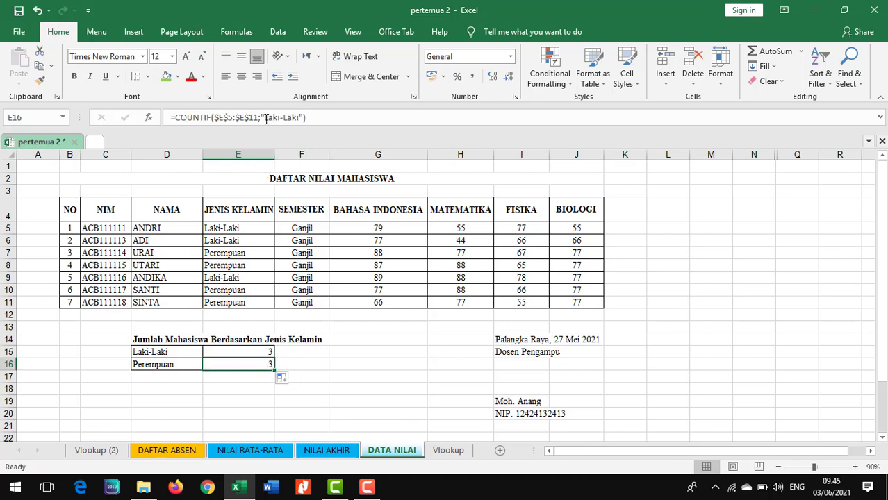
pyautogui.moveTo(265, 119); pyautogui.dragTo(302, 120)
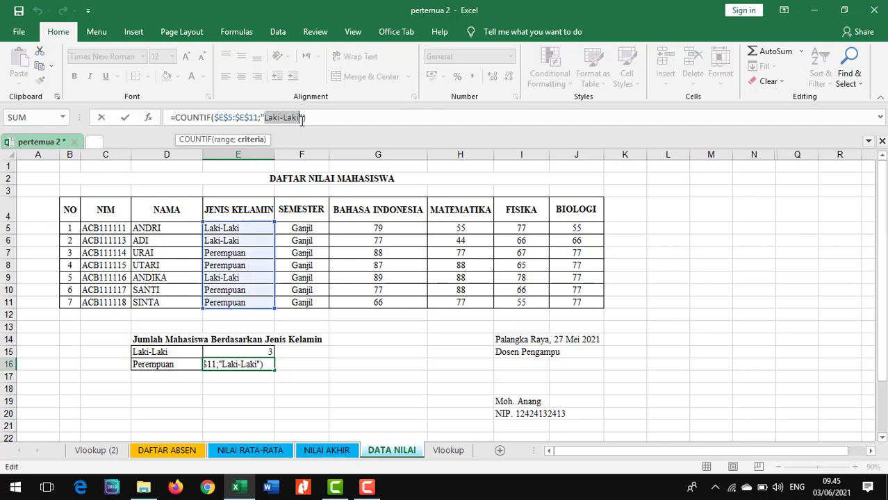
pyautogui.write('Peremp')
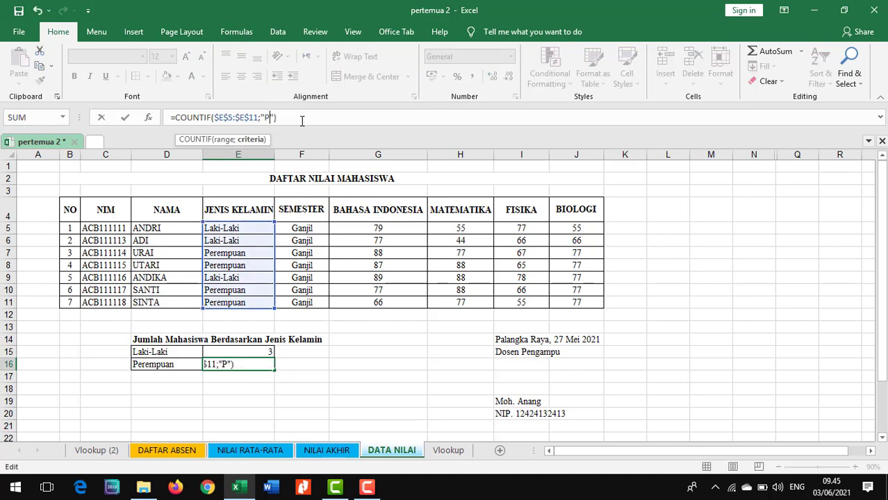
pyautogui.write('uan')
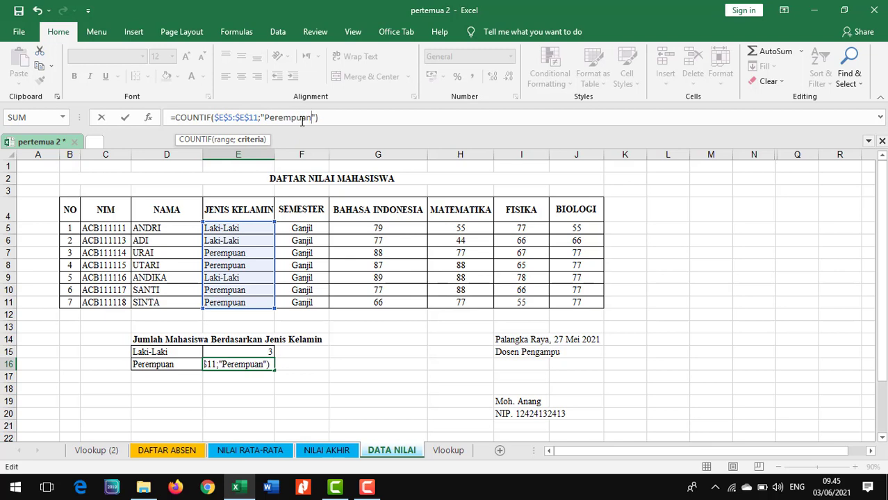
pyautogui.press('Return')
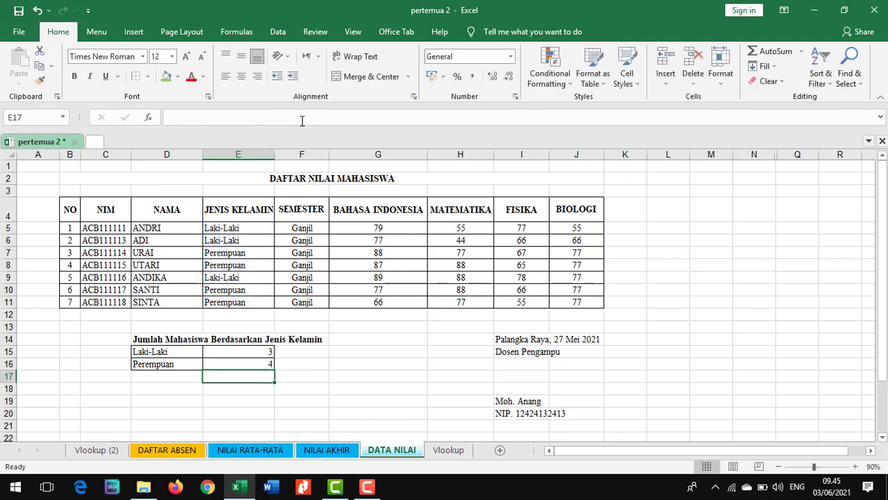
pyautogui.click(267, 366)
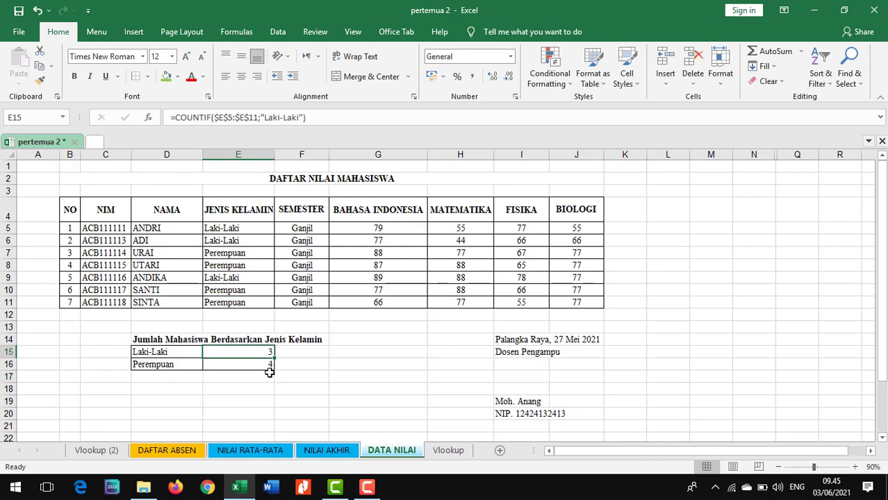
pyautogui.click(271, 374)
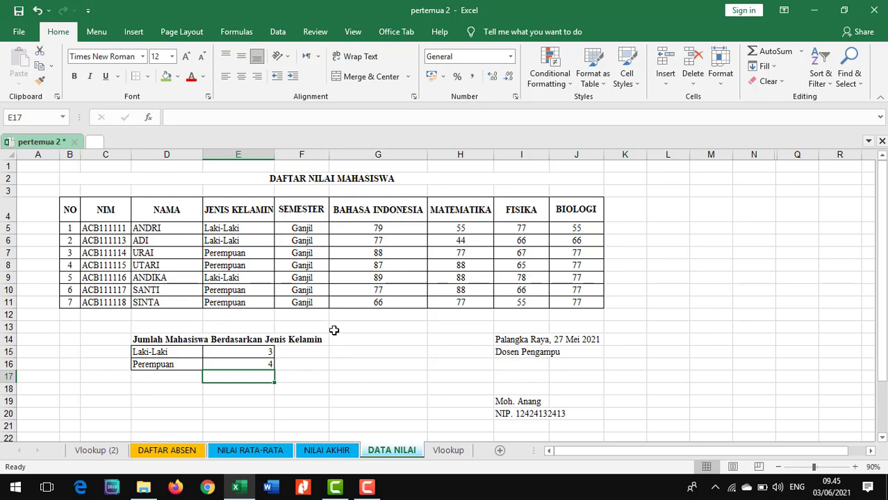
# On the Vlookup sheet, review the Kartu Hasil Studi Semester title and the student identity labels from NIM to Semester.
pyautogui.click(457, 449)
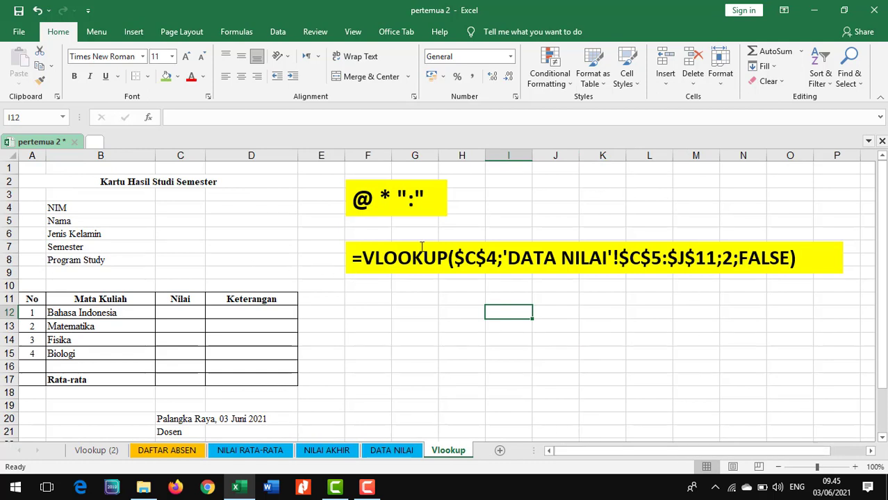
pyautogui.click(128, 261)
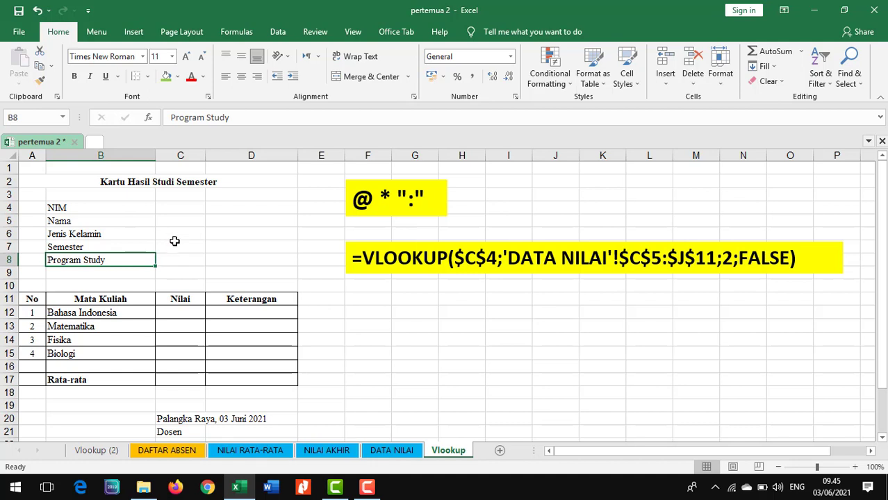
pyautogui.click(129, 183)
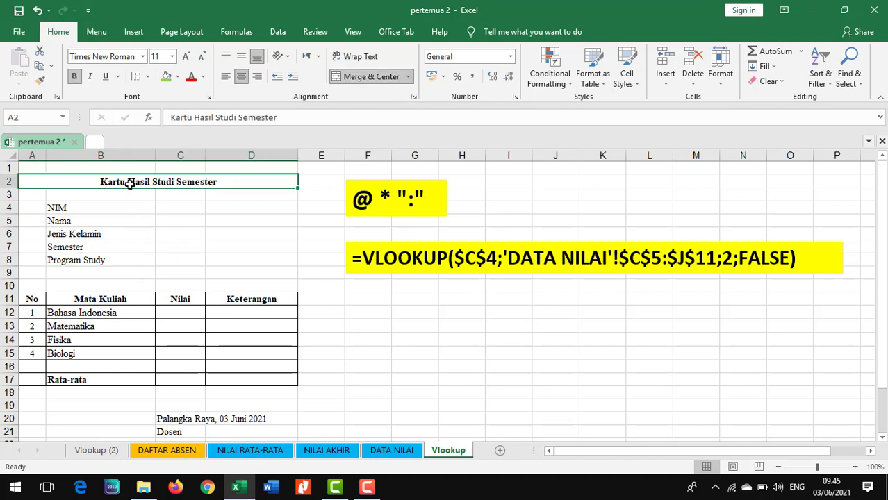
pyautogui.click(127, 203)
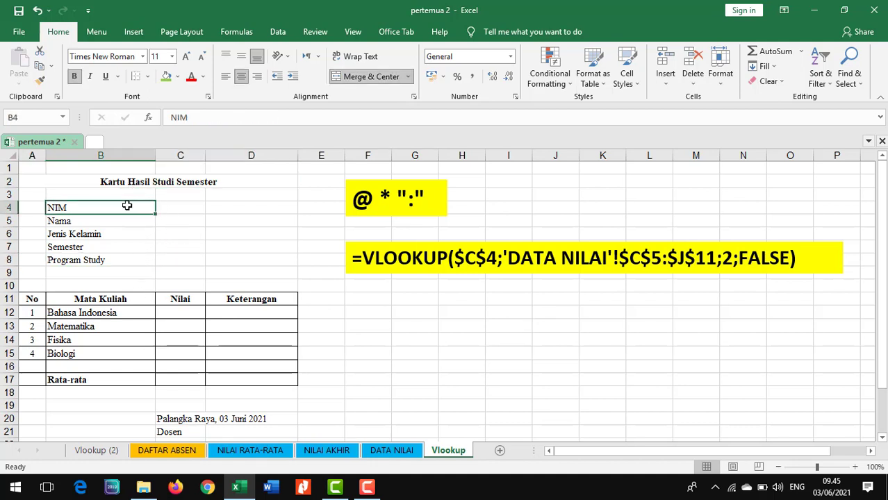
pyautogui.doubleClick(127, 208)
pyautogui.click(122, 218)
pyautogui.click(119, 234)
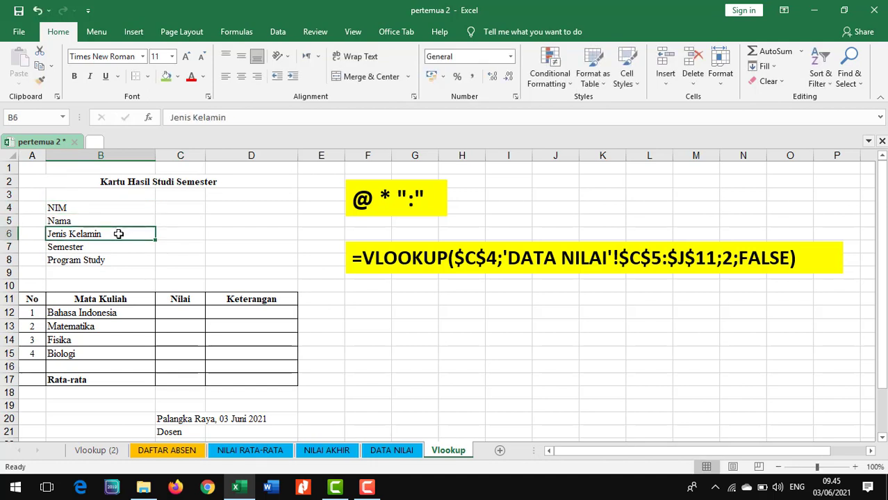
pyautogui.click(115, 248)
# Delete the Program Study label from cell B8.
pyautogui.click(117, 259)
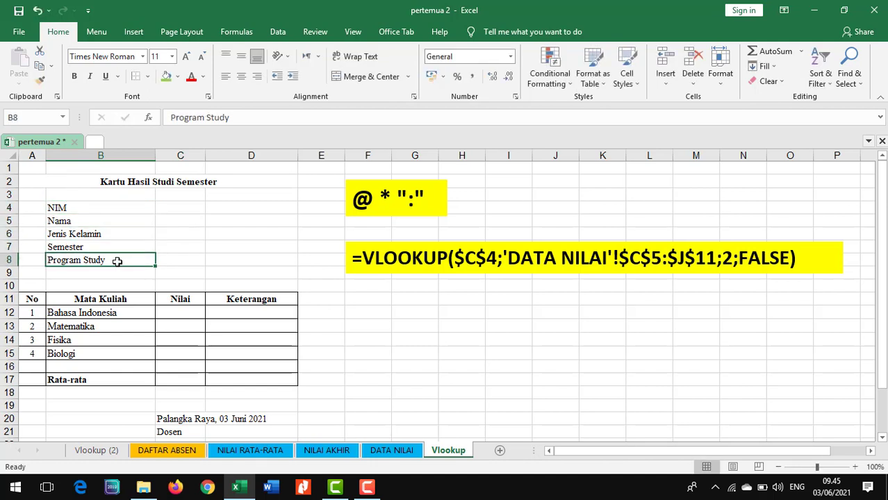
pyautogui.press('BackSpace')
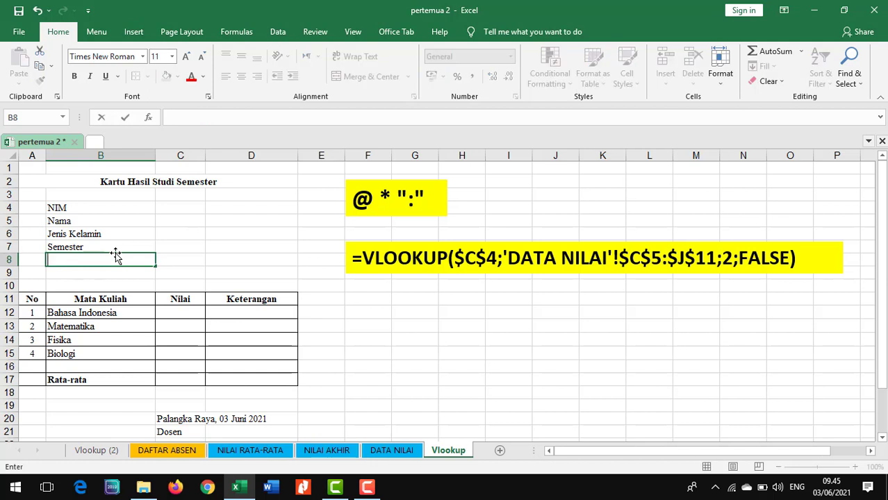
pyautogui.click(125, 285)
pyautogui.click(97, 258)
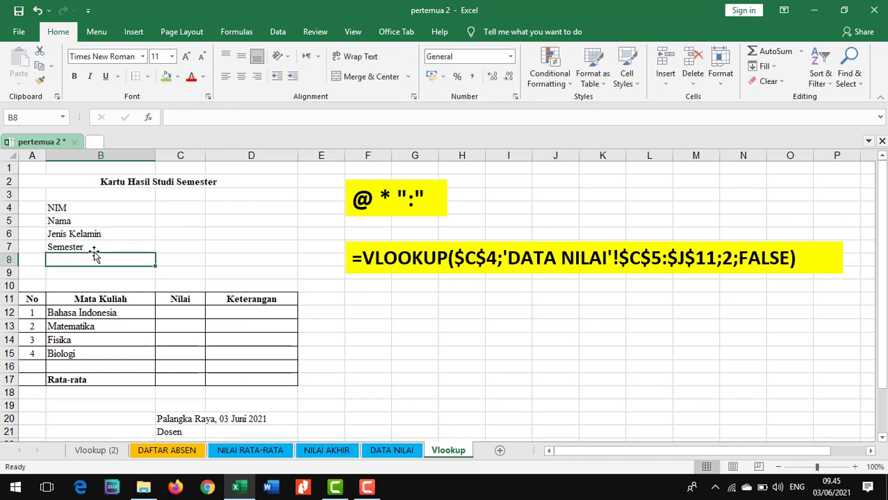
# Review the course table headings from No to Keterangan and the date and lecturer signature block beneath the table.
pyautogui.click(91, 248)
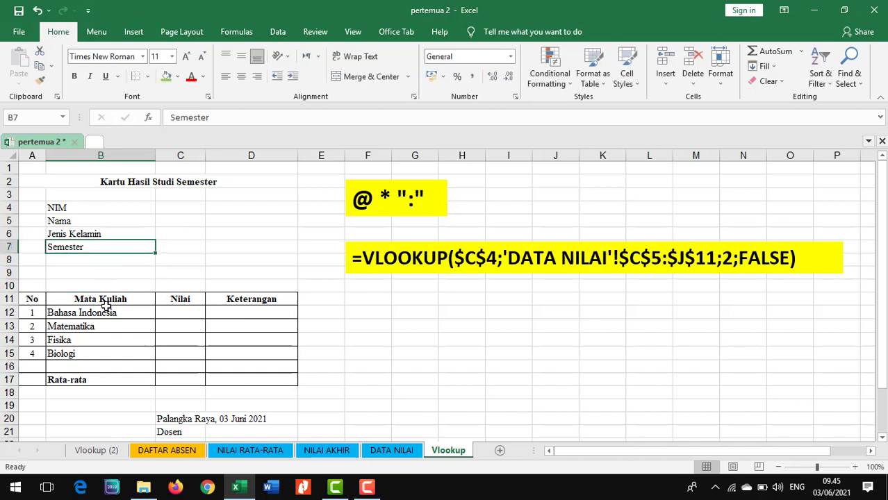
pyautogui.click(32, 303)
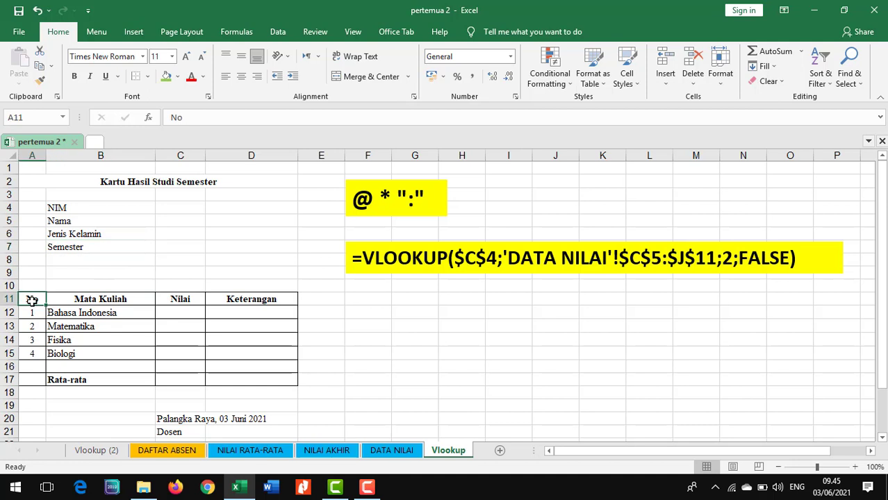
pyautogui.click(73, 299)
pyautogui.click(180, 298)
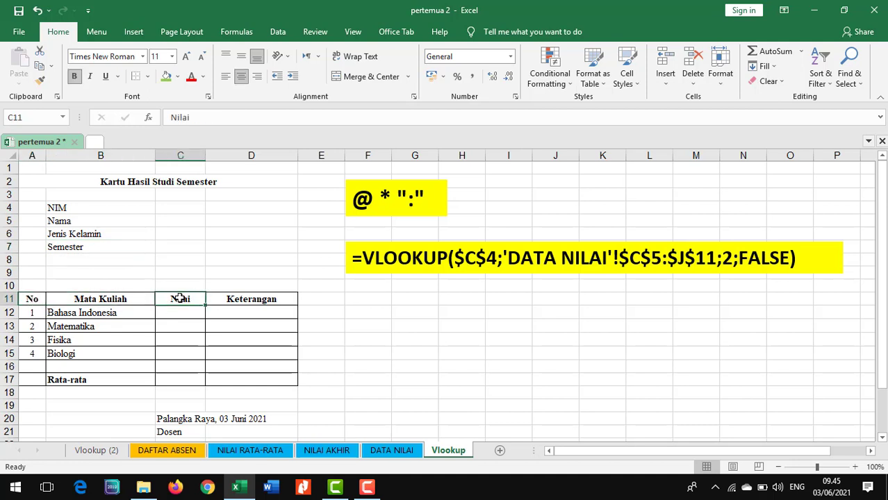
pyautogui.click(240, 301)
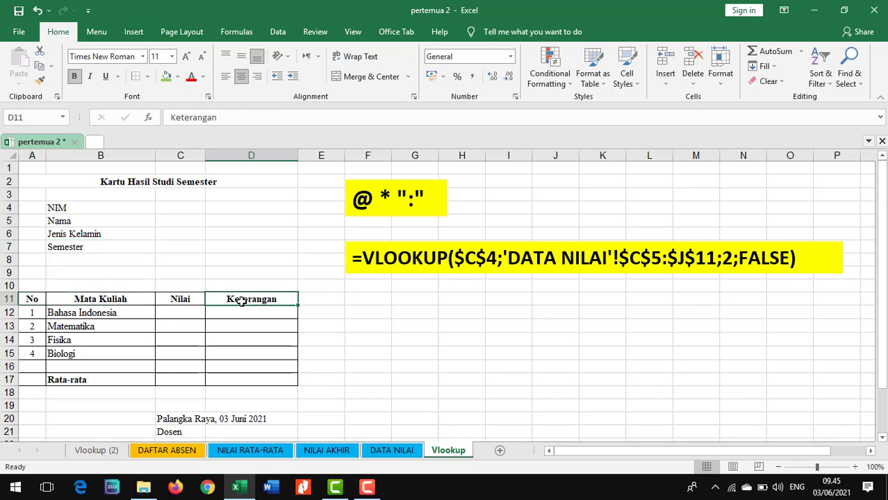
pyautogui.scroll(-1, 169, 262)
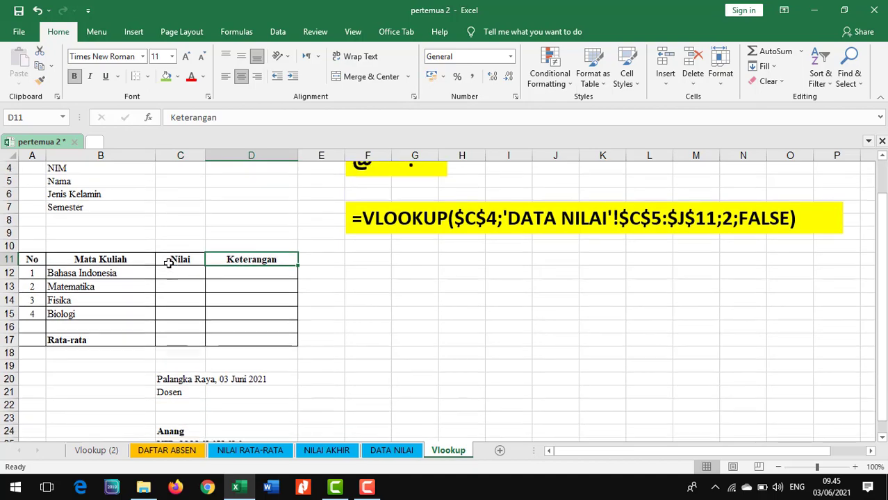
pyautogui.scroll(-1, 169, 262)
pyautogui.scroll(2, 169, 263)
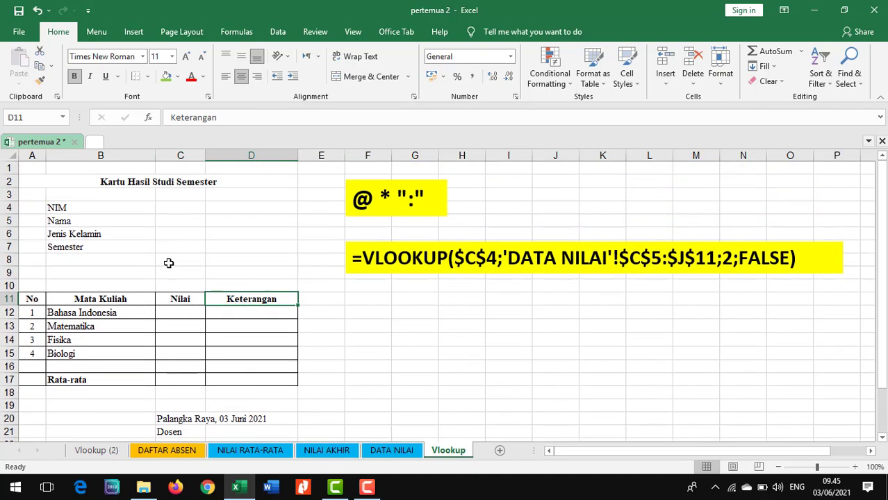
pyautogui.keyDown('ctrl'); pyautogui.scroll(-1, 168, 262); pyautogui.keyUp('ctrl')
pyautogui.scroll(-1, 230, 261)
pyautogui.scroll(1, 228, 264)
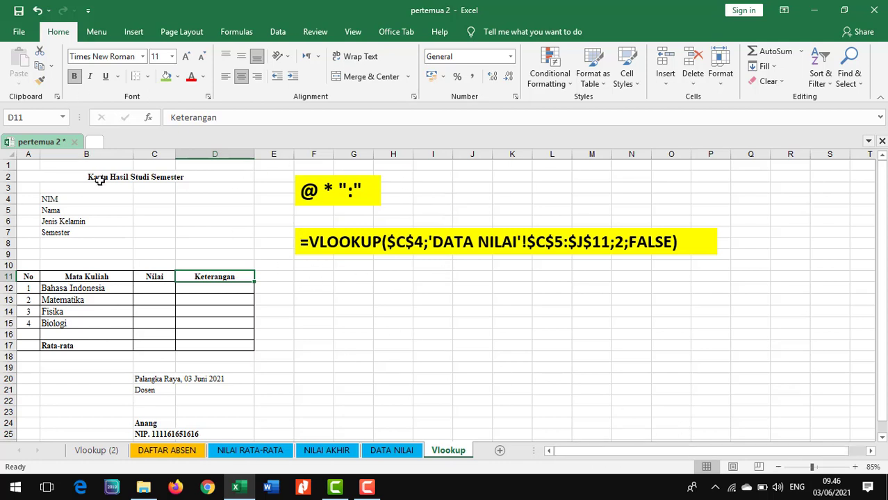
# Apply the custom number format @ * ":" to the identity labels NIM through Semester in B4:B7.
pyautogui.click(91, 201)
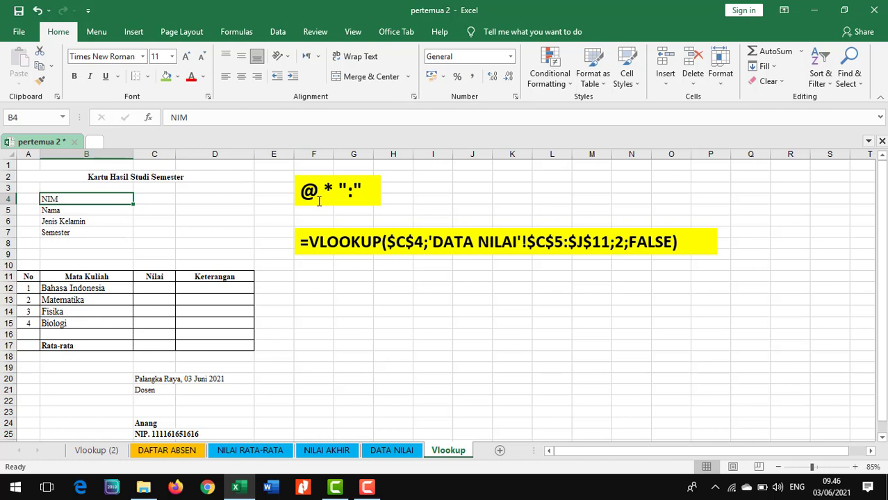
pyautogui.click(201, 230)
pyautogui.click(67, 200)
pyautogui.moveTo(67, 200); pyautogui.dragTo(69, 229)
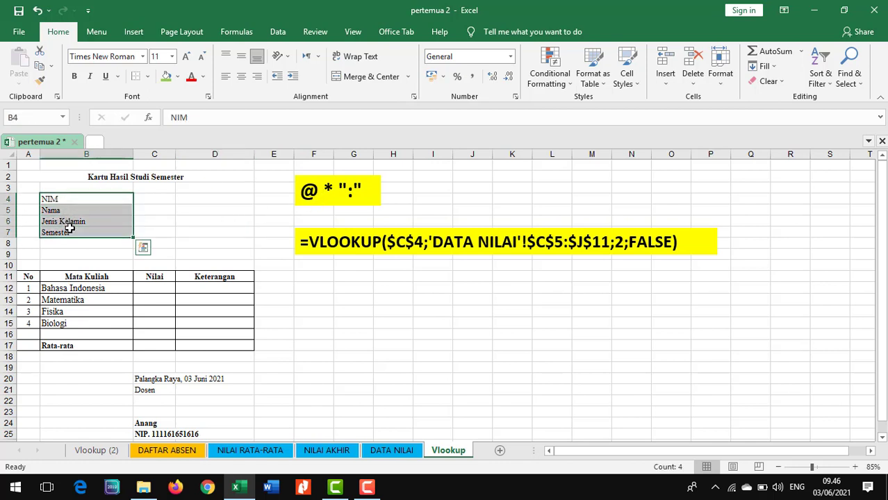
pyautogui.rightClick(107, 209)
pyautogui.click(173, 414)
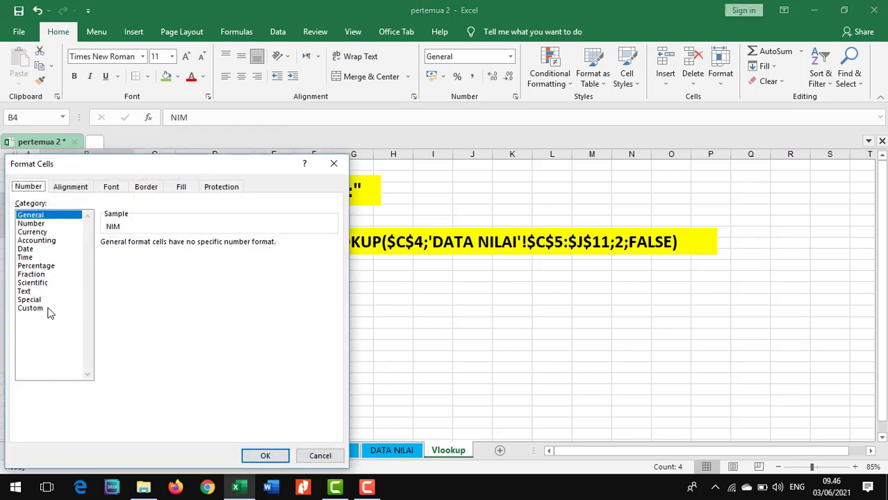
pyautogui.click(33, 309)
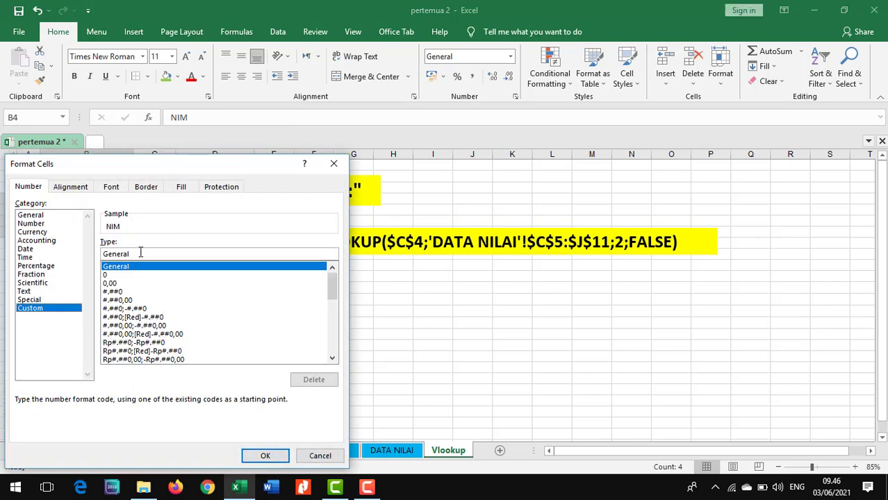
pyautogui.moveTo(187, 160); pyautogui.dragTo(627, 149)
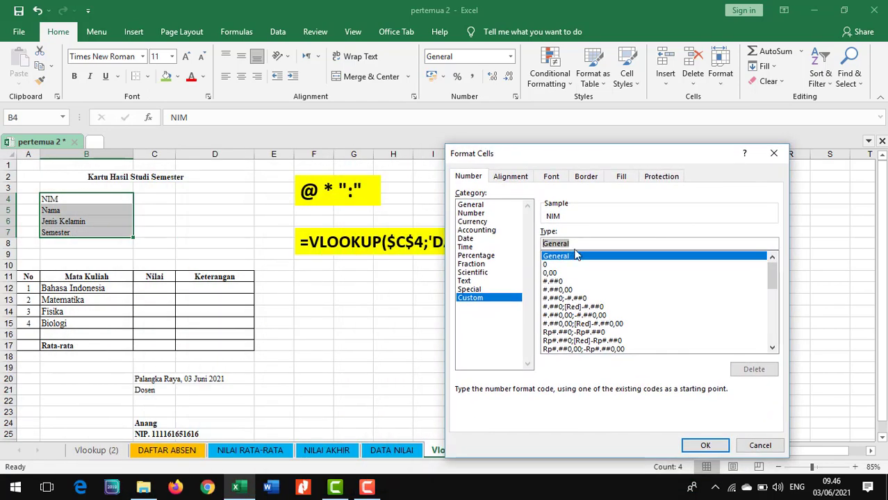
pyautogui.write('@')
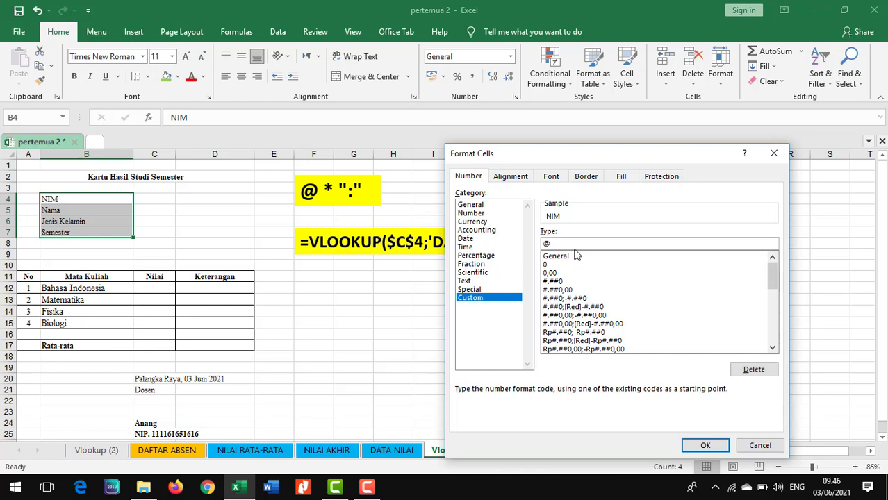
pyautogui.press('BackSpace')
pyautogui.click(704, 444)
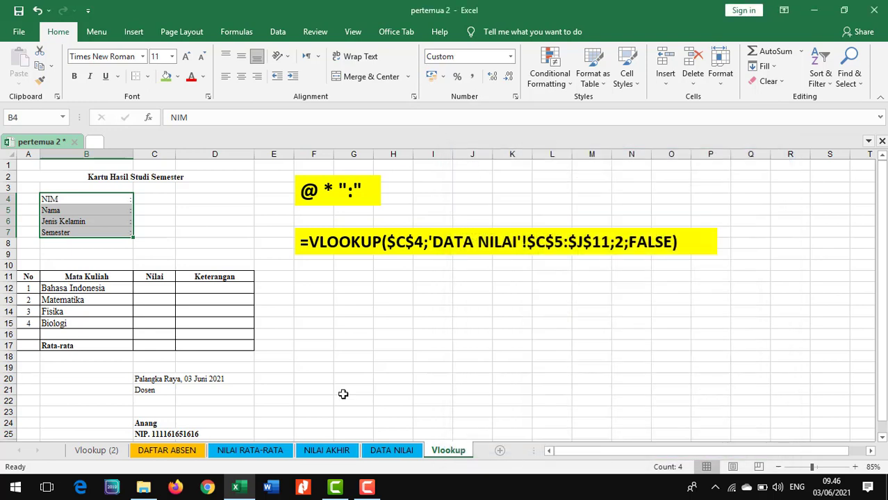
# Check the colons beside the identity labels and narrow column B to bring them closer to the label text.
pyautogui.click(177, 244)
pyautogui.click(125, 199)
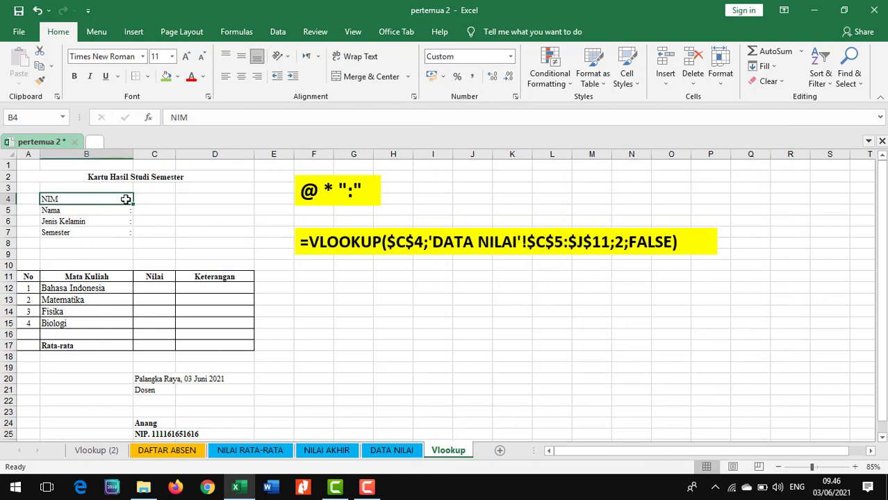
pyautogui.click(126, 210)
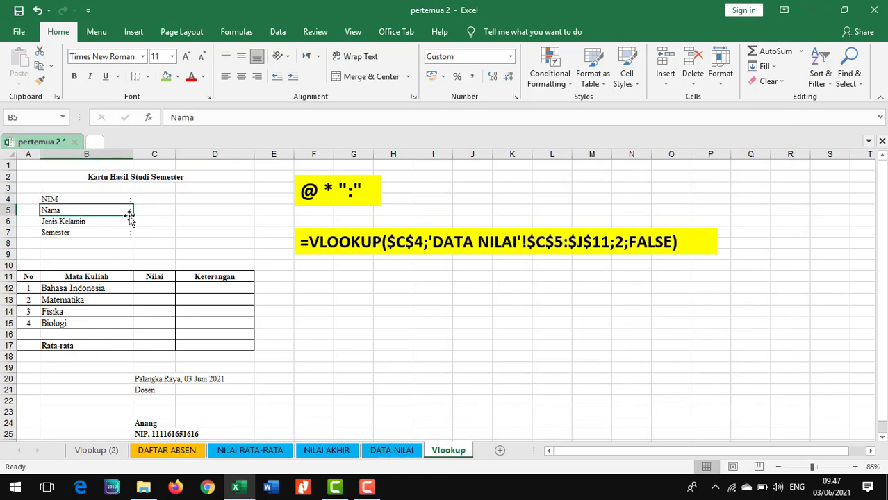
pyautogui.click(129, 220)
pyautogui.click(129, 232)
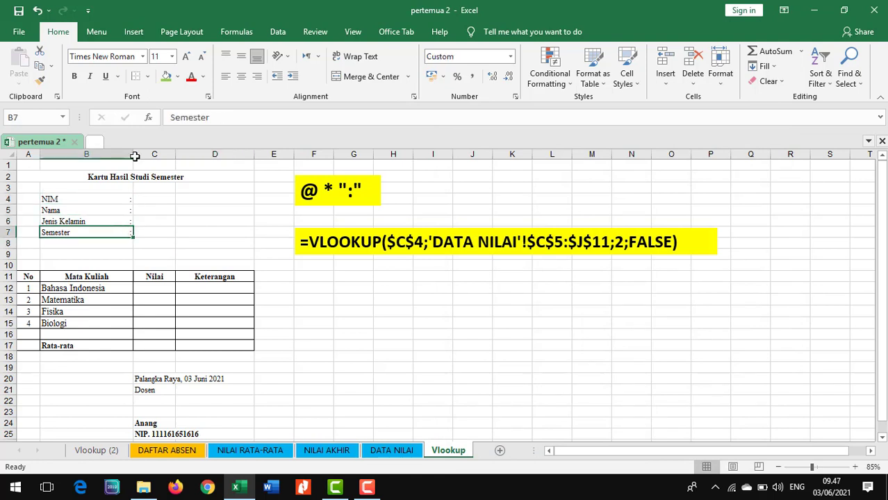
pyautogui.moveTo(135, 154)
pyautogui.mouseDown()
pyautogui.moveTo(99, 151)
pyautogui.moveTo(129, 157)
pyautogui.moveTo(119, 157)
pyautogui.mouseUp()
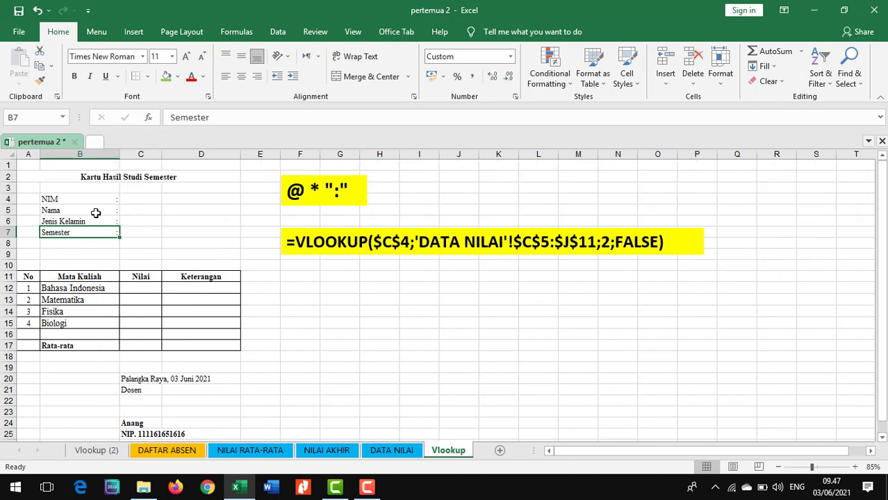
pyautogui.moveTo(92, 200); pyautogui.dragTo(87, 234)
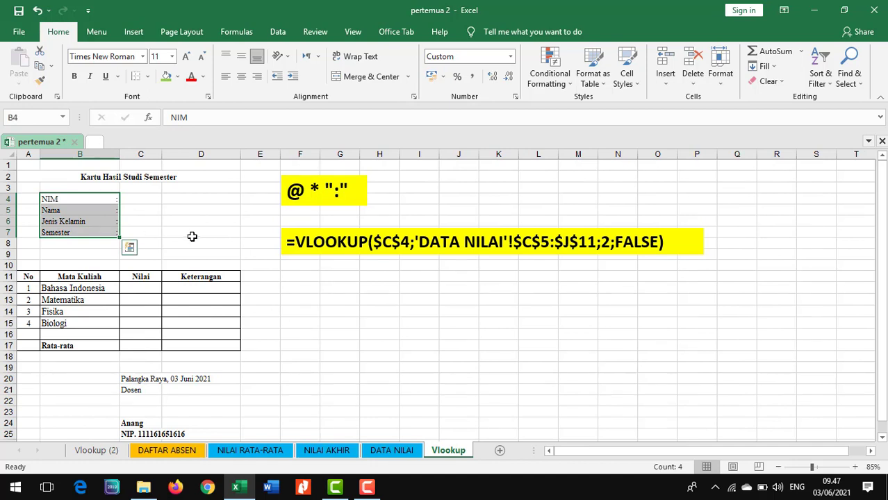
pyautogui.click(157, 221)
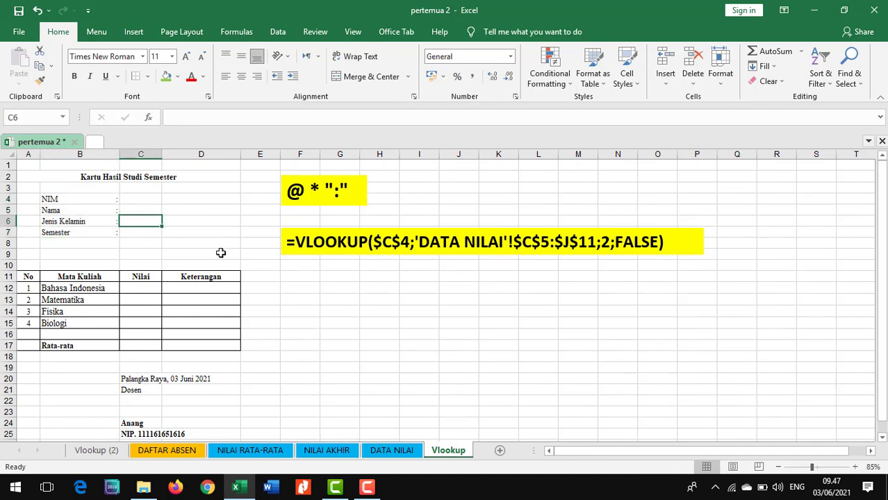
# Examine the sample VLOOKUP formula, the card's empty identity cells and the student grade table on the DATA NILAI sheet.
pyautogui.click(338, 243)
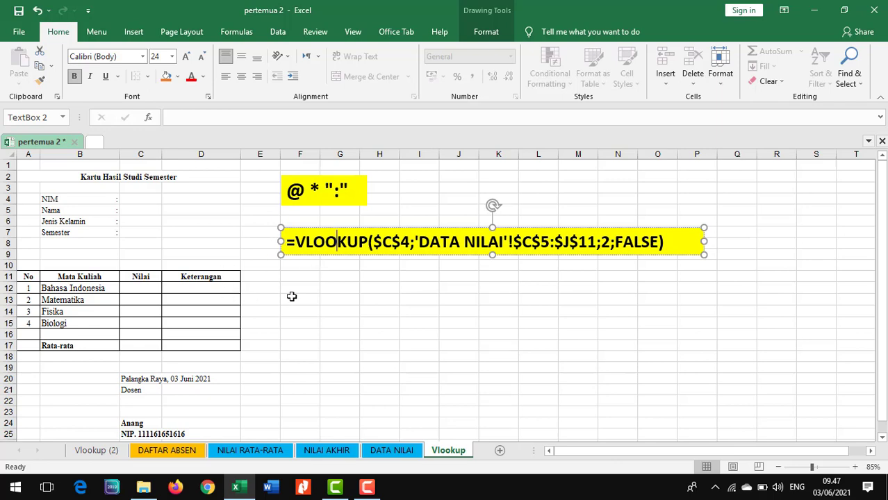
pyautogui.click(66, 222)
pyautogui.click(115, 199)
pyautogui.click(148, 199)
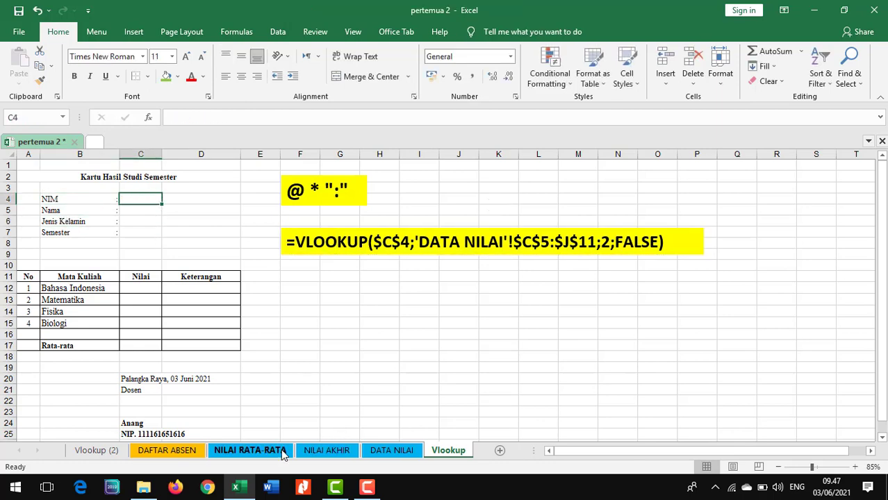
pyautogui.click(389, 451)
pyautogui.click(428, 452)
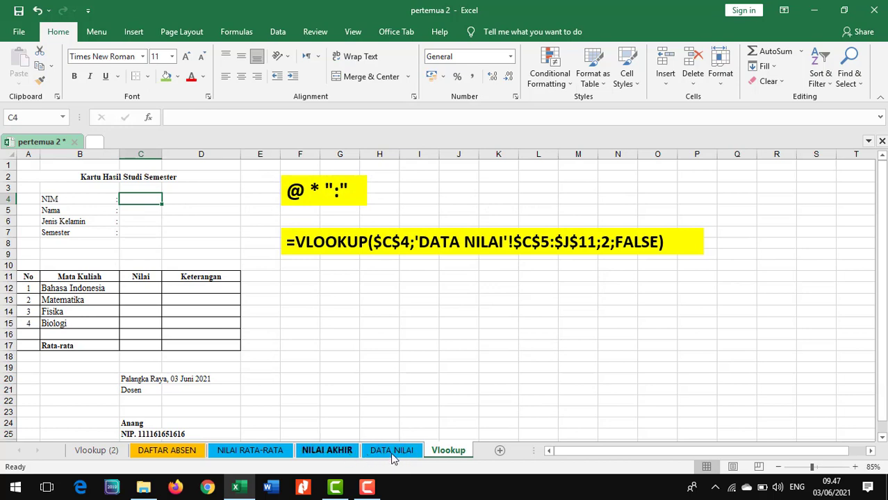
pyautogui.click(388, 453)
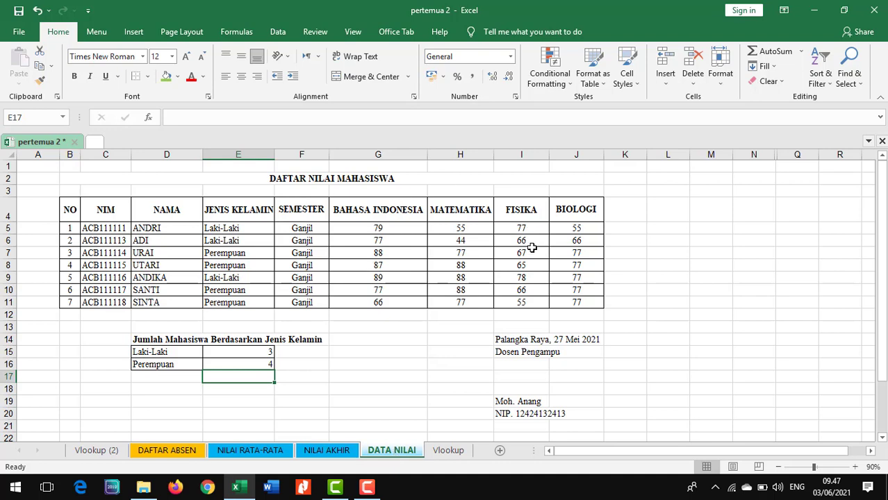
pyautogui.click(448, 451)
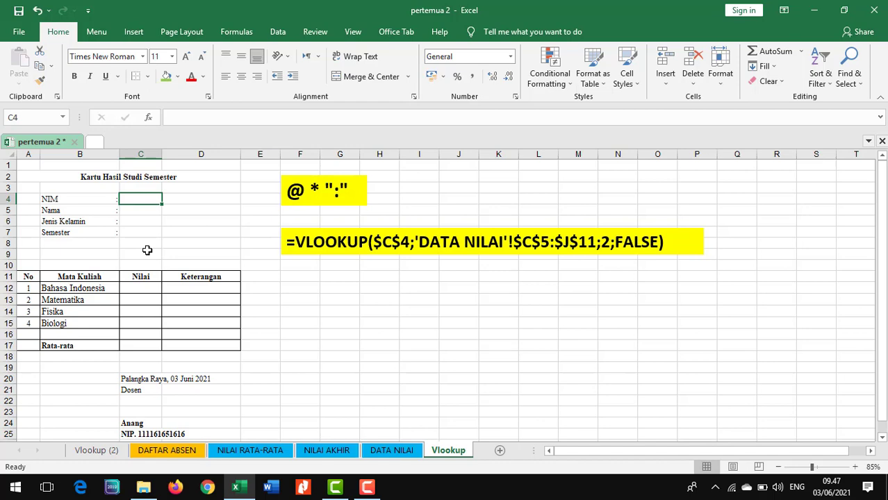
pyautogui.click(141, 221)
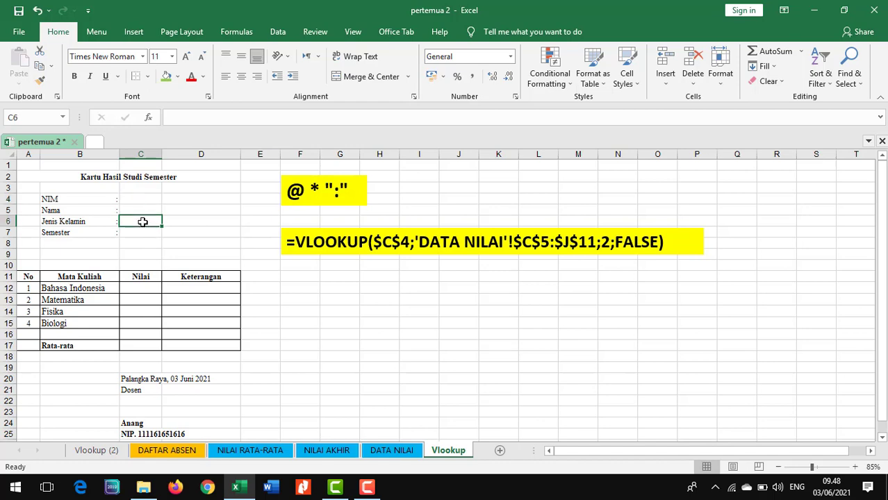
pyautogui.click(391, 451)
pyautogui.click(432, 451)
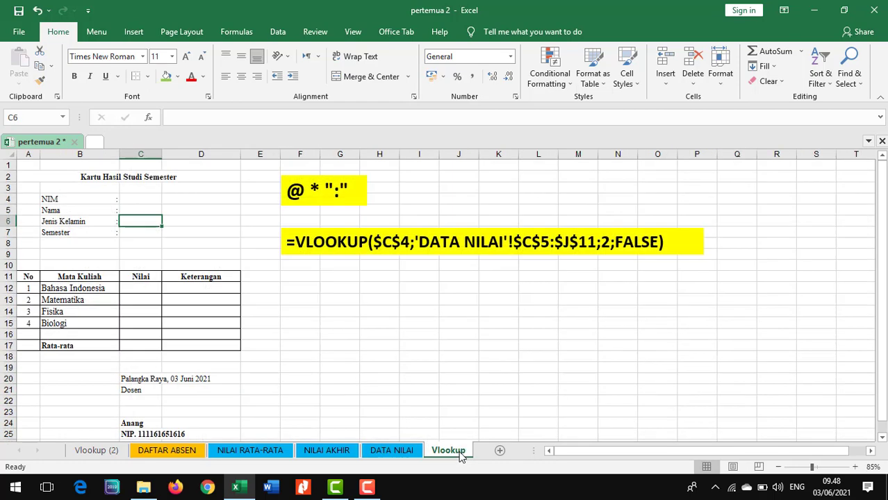
pyautogui.click(128, 199)
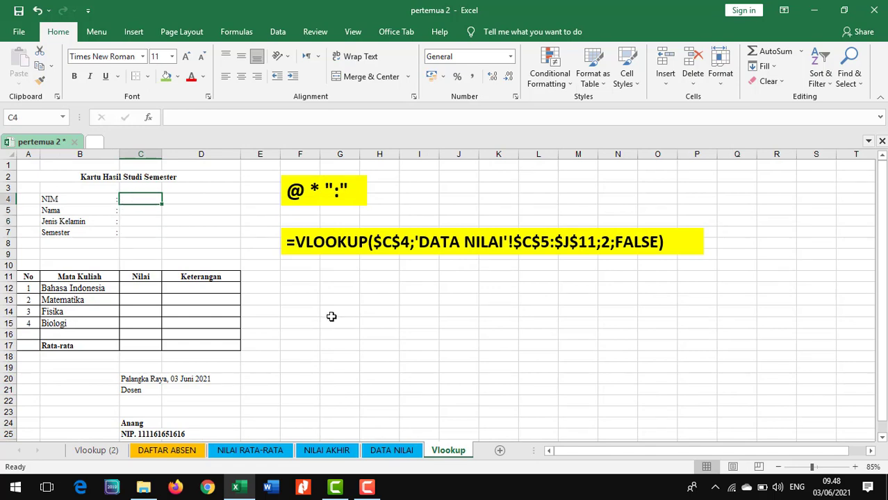
# Look at the NIM and NAMA columns on the DATA NILAI sheet, then return to the NIM cell C4 on the Vlookup sheet.
pyautogui.click(391, 450)
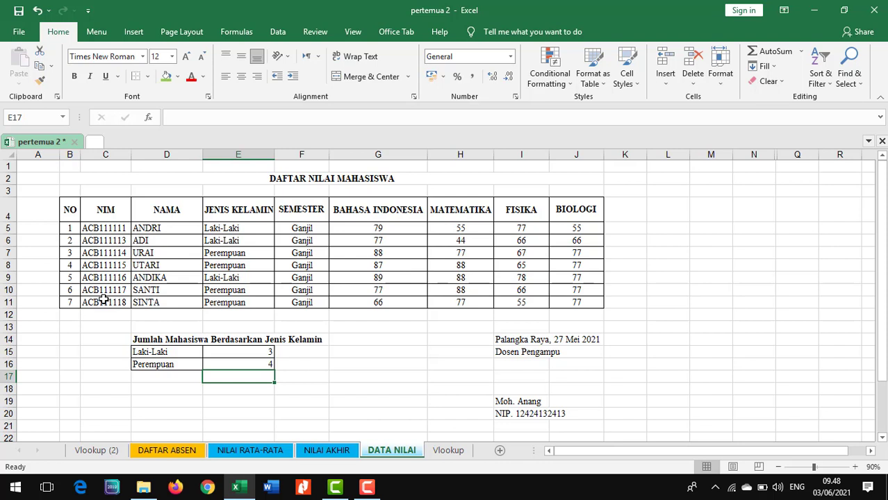
pyautogui.click(155, 217)
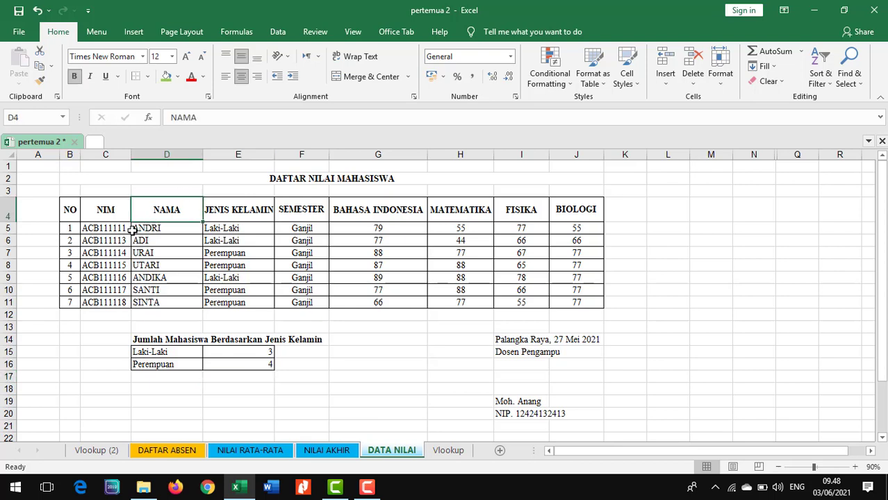
pyautogui.click(121, 232)
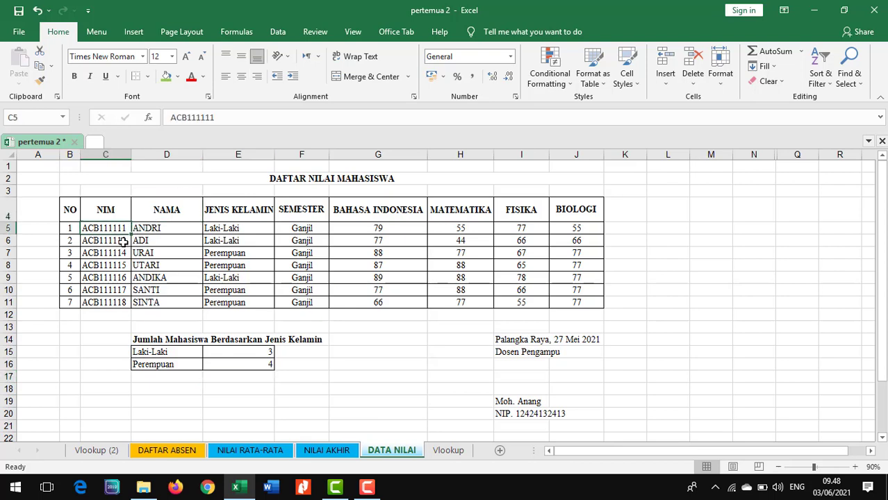
pyautogui.click(448, 450)
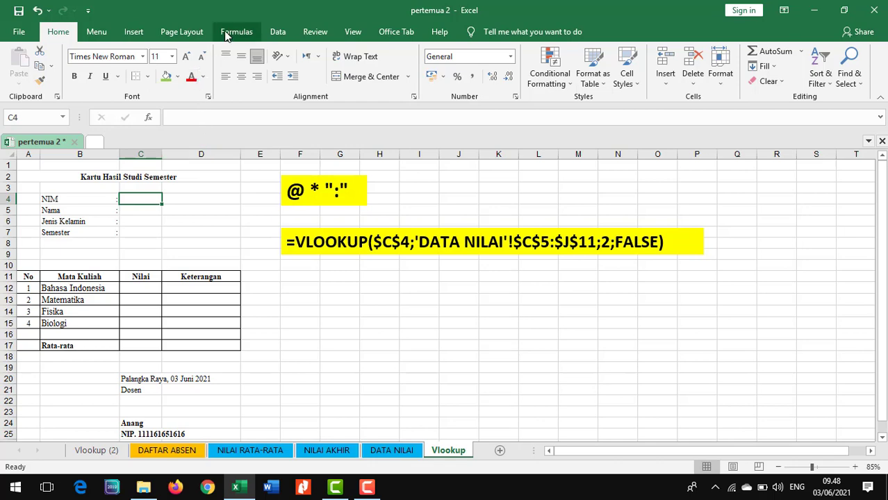
pyautogui.click(277, 33)
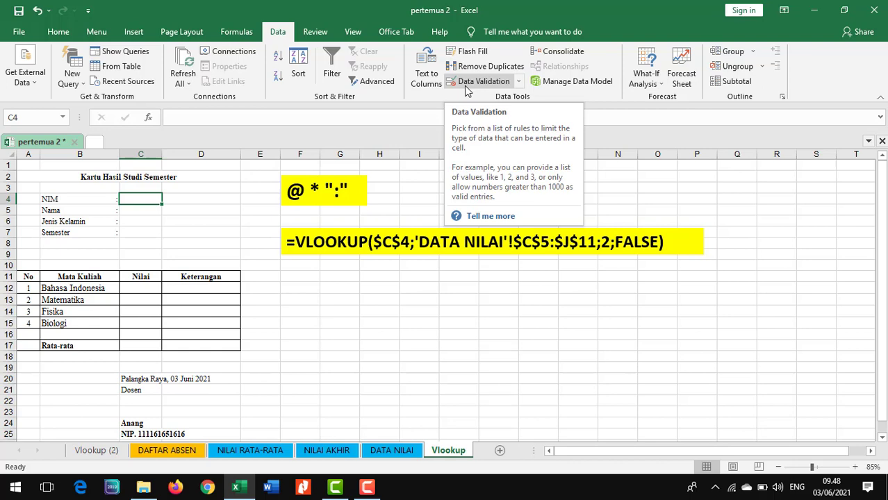
pyautogui.click(491, 84)
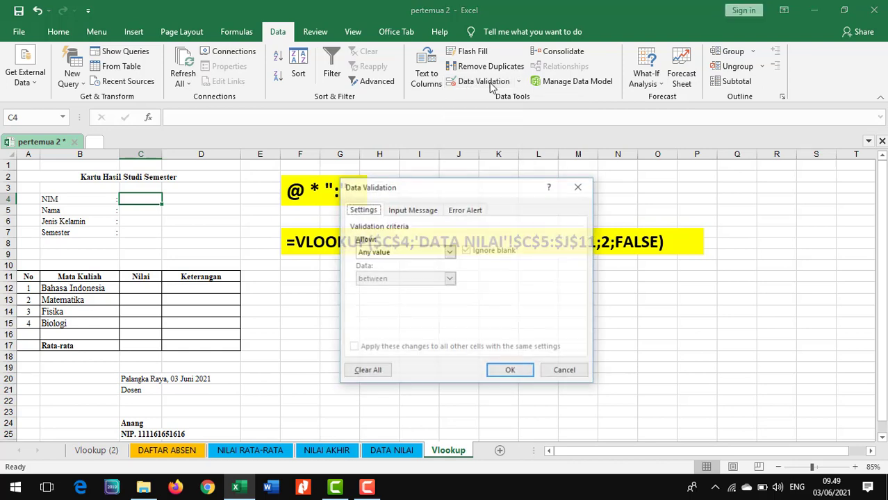
pyautogui.click(575, 186)
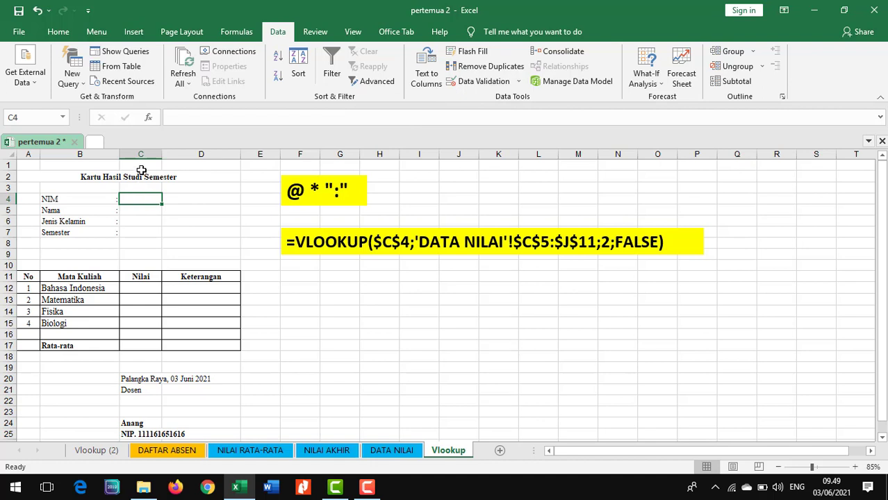
# Start a data validation rule for the NIM cell C4 that allows only List entries.
pyautogui.click(80, 200)
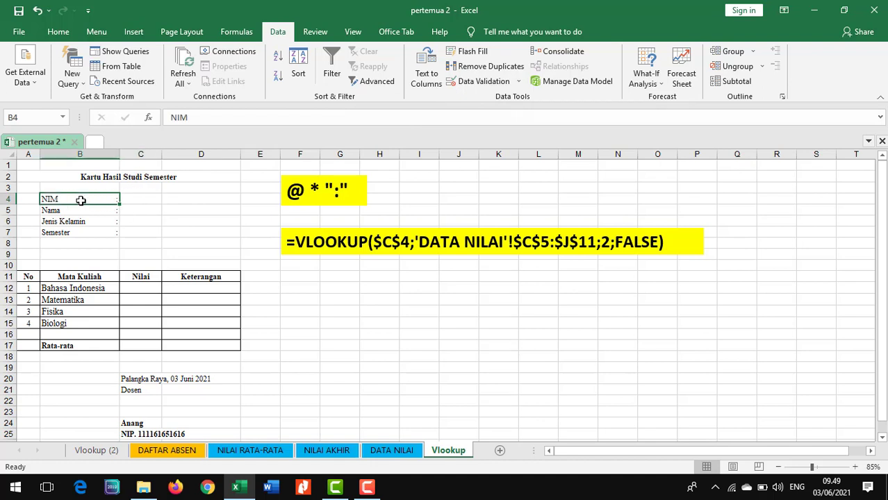
pyautogui.click(154, 198)
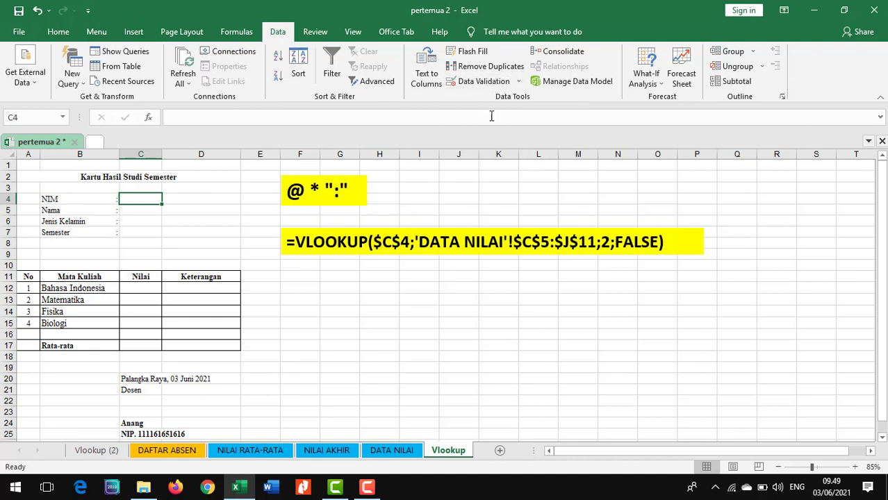
pyautogui.click(503, 84)
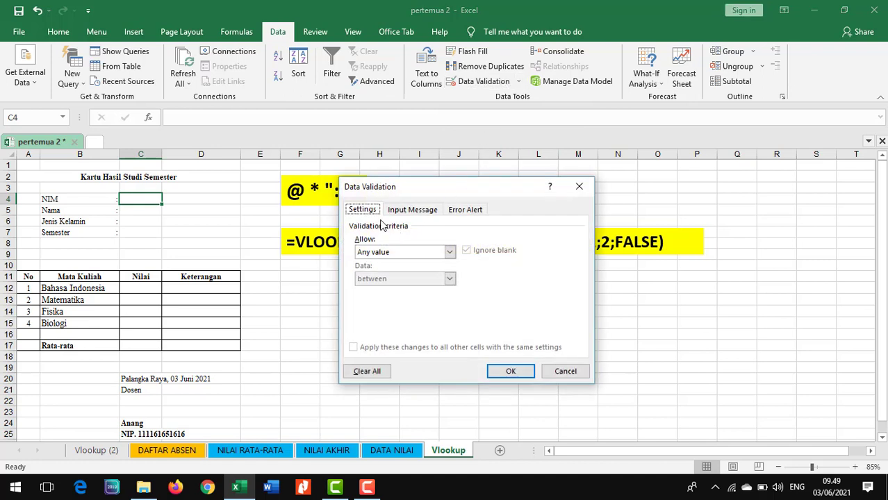
pyautogui.click(449, 252)
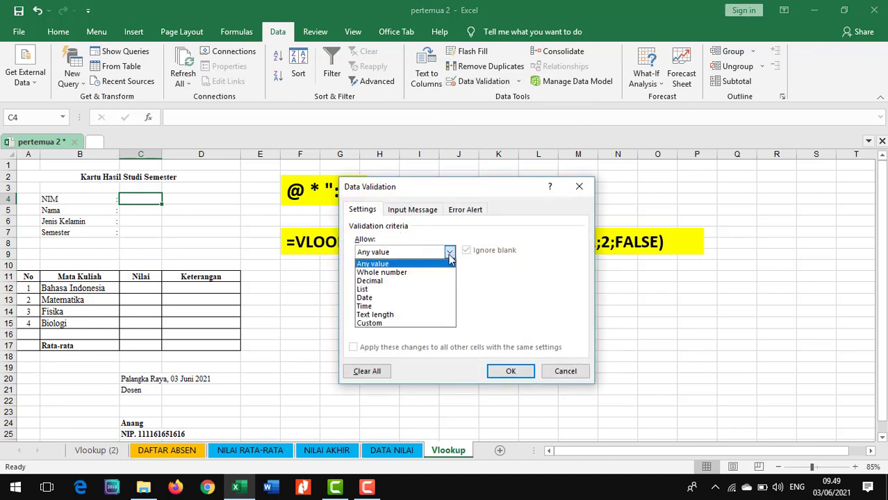
pyautogui.click(409, 288)
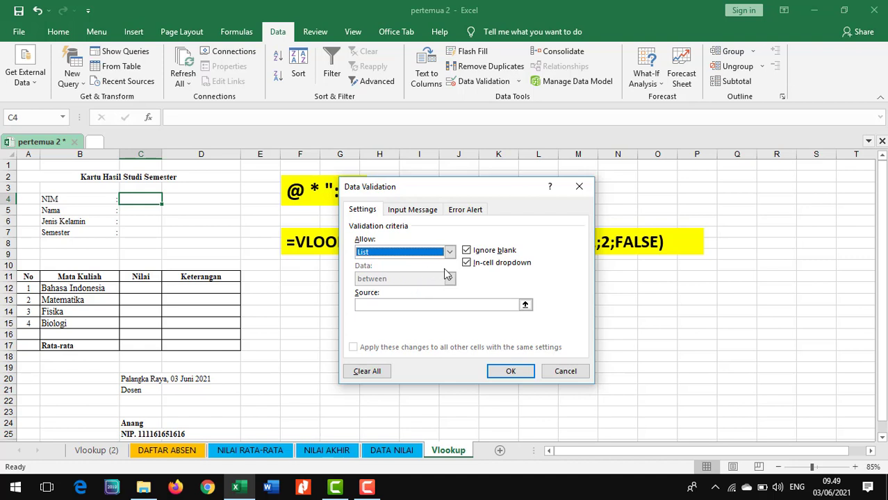
# Set the validation list source to the student NIM range C5:C11 on the DATA NILAI sheet.
pyautogui.click(463, 305)
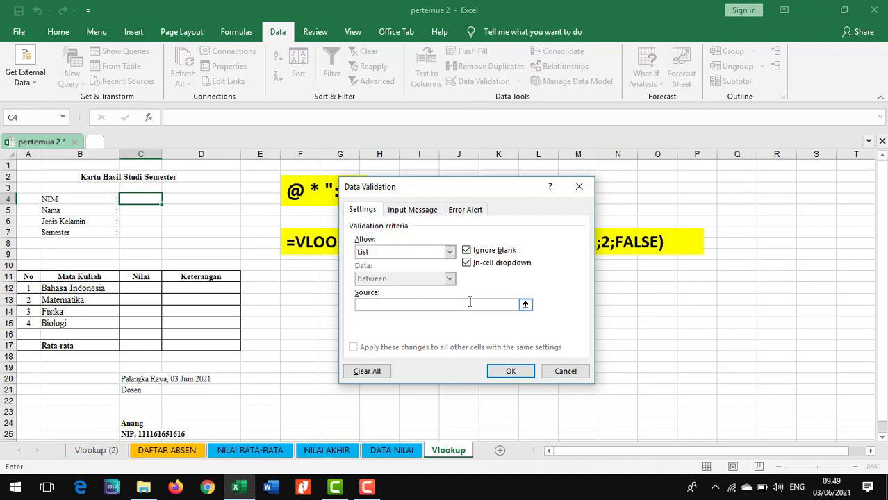
pyautogui.click(524, 304)
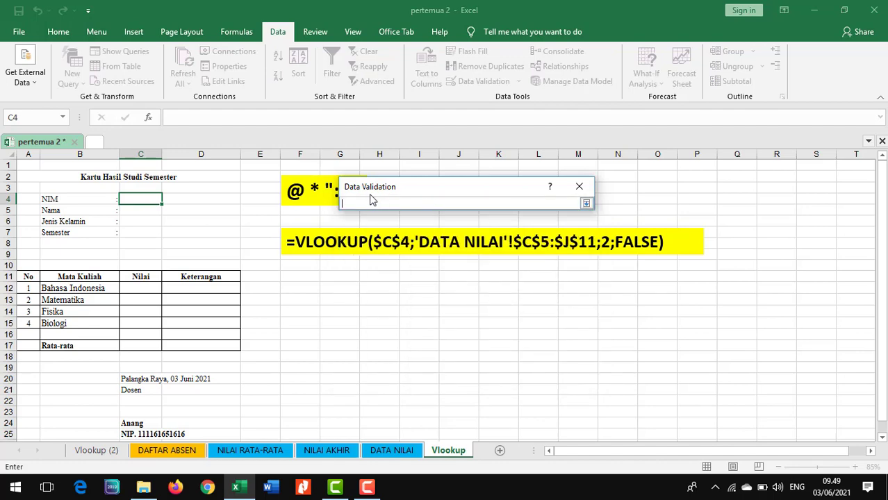
pyautogui.click(585, 203)
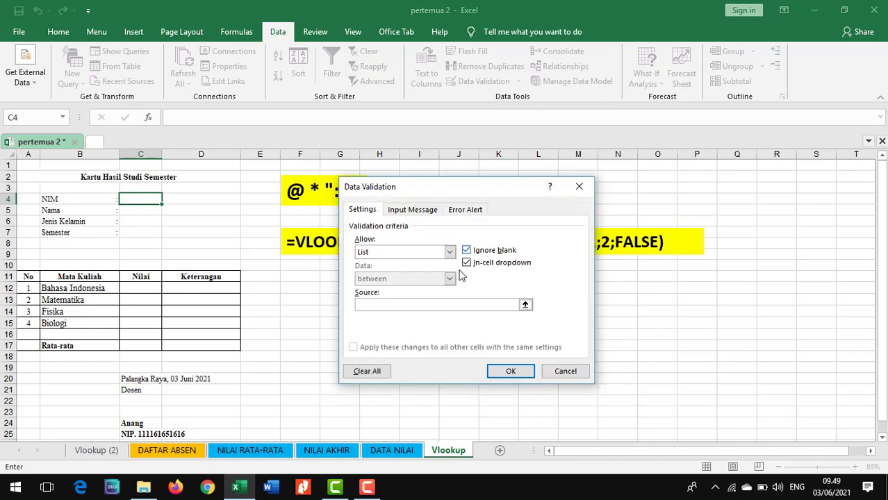
pyautogui.click(525, 304)
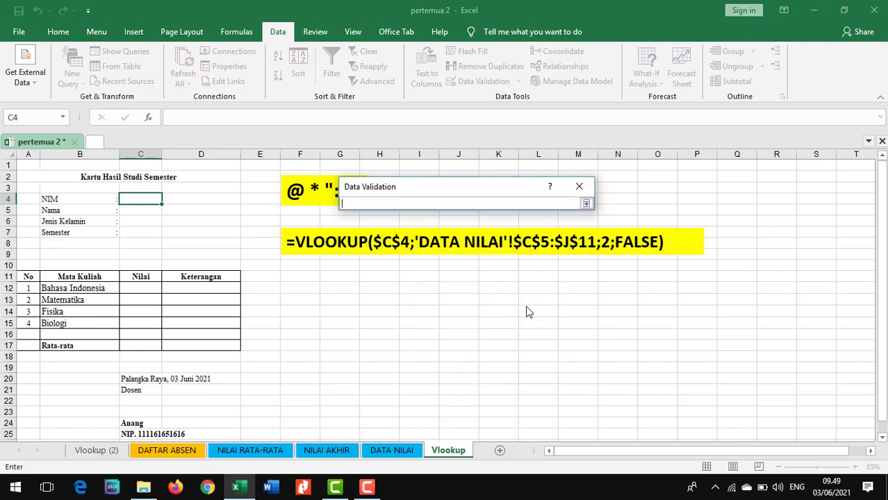
pyautogui.click(401, 449)
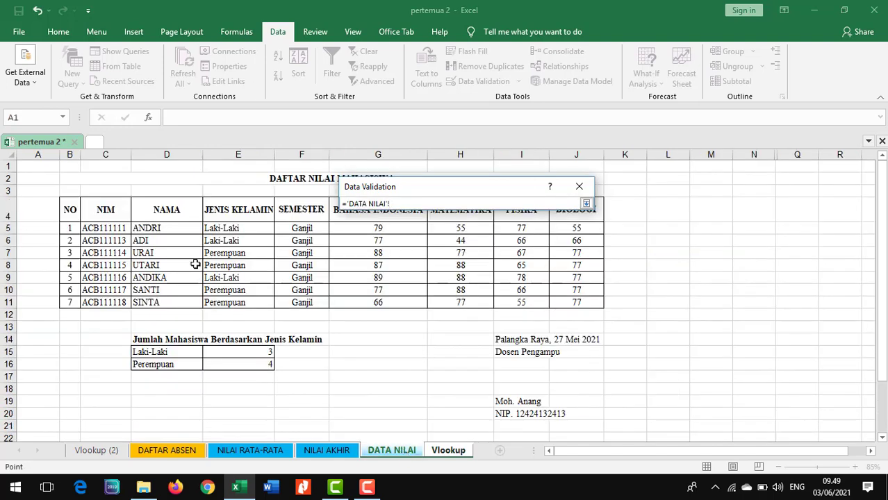
pyautogui.moveTo(112, 228); pyautogui.dragTo(115, 303)
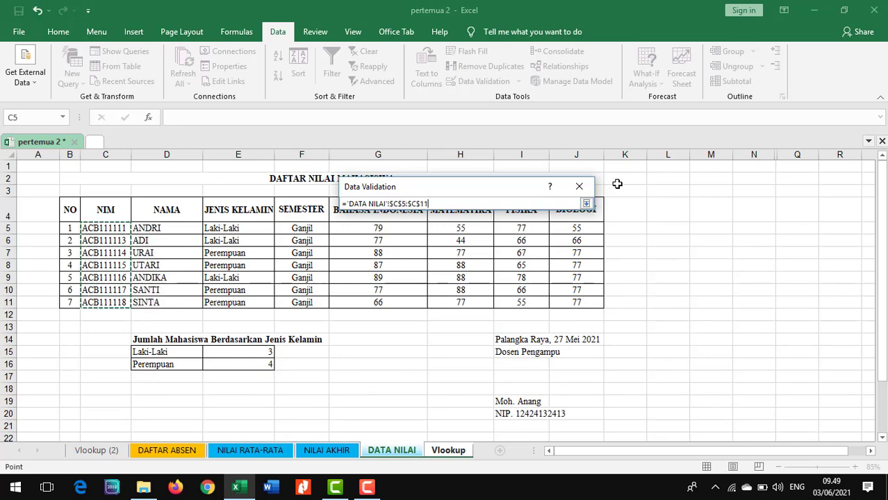
pyautogui.click(585, 204)
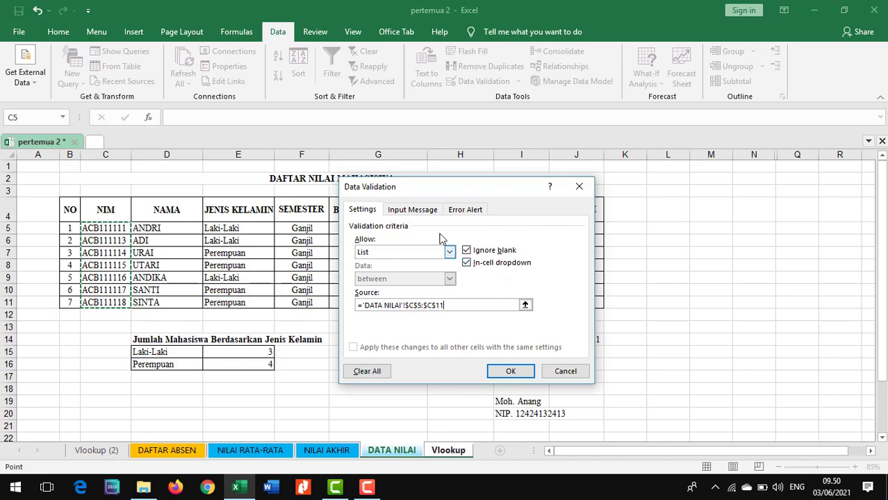
# Add the input message "Masukkan Nilai Yang Benar" to the validation rule and apply the rule to C4.
pyautogui.click(414, 211)
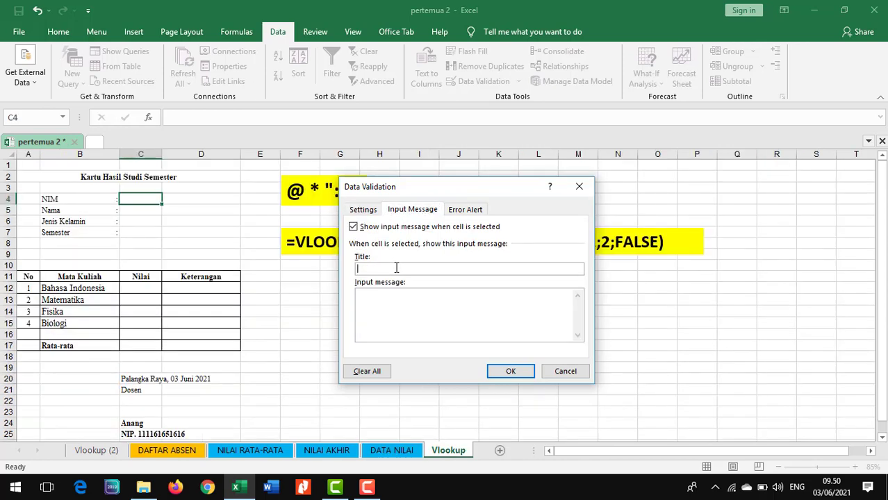
pyautogui.click(399, 305)
pyautogui.write('ng Benar')
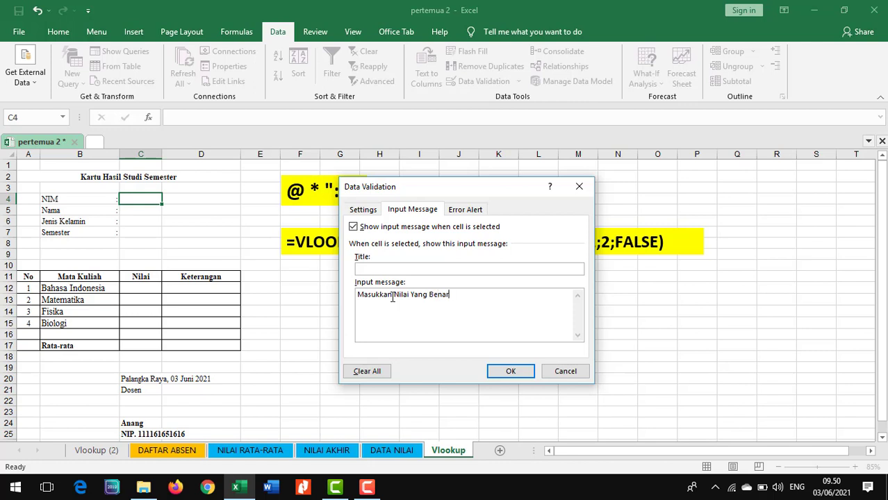
pyautogui.click(462, 210)
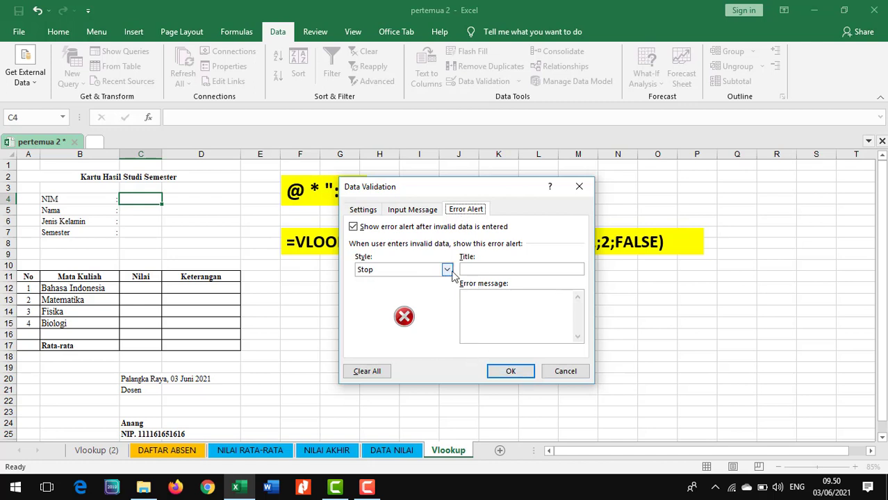
pyautogui.click(413, 209)
pyautogui.click(364, 211)
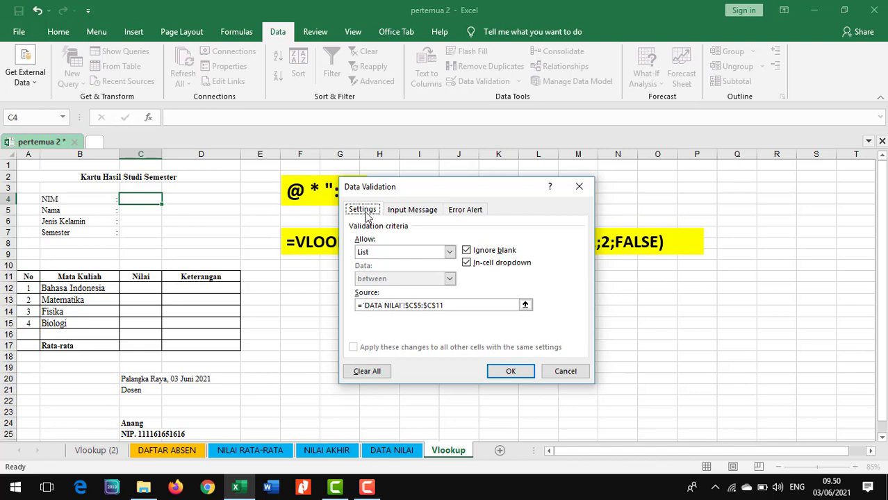
pyautogui.click(510, 371)
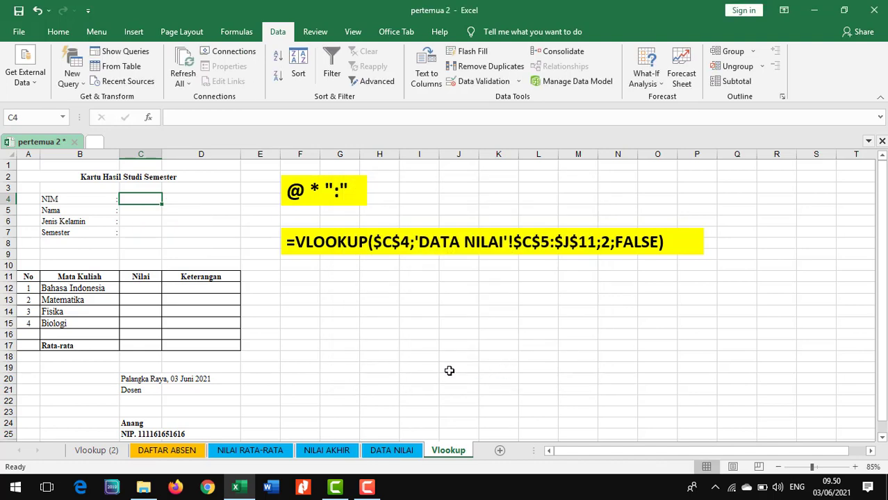
# Try several NIM entries from the dropdown list in C4, ending with the third student's NIM.
pyautogui.click(153, 198)
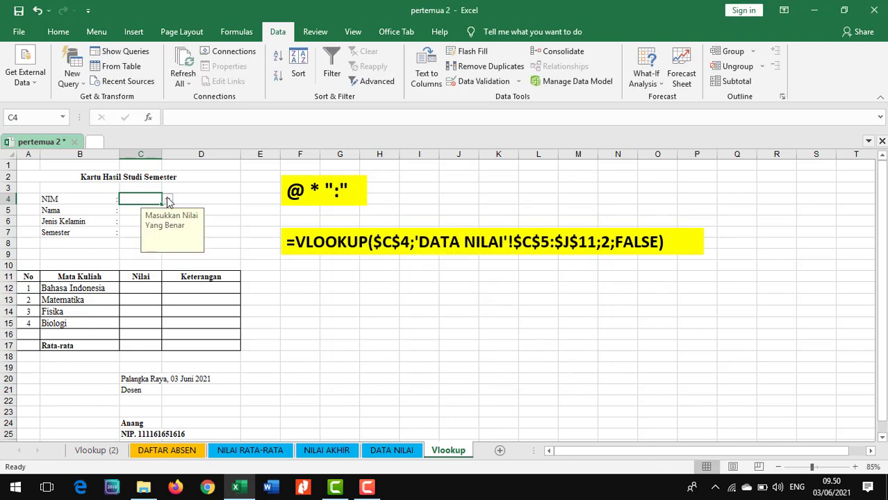
pyautogui.click(167, 200)
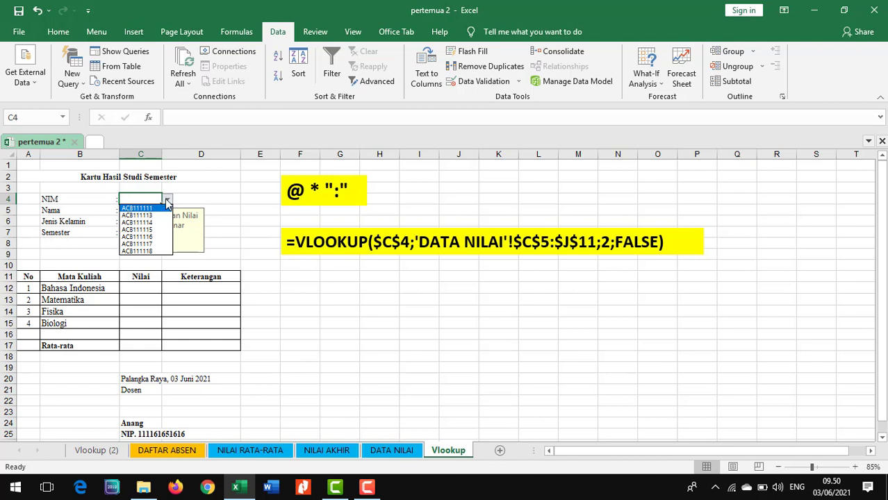
pyautogui.click(158, 237)
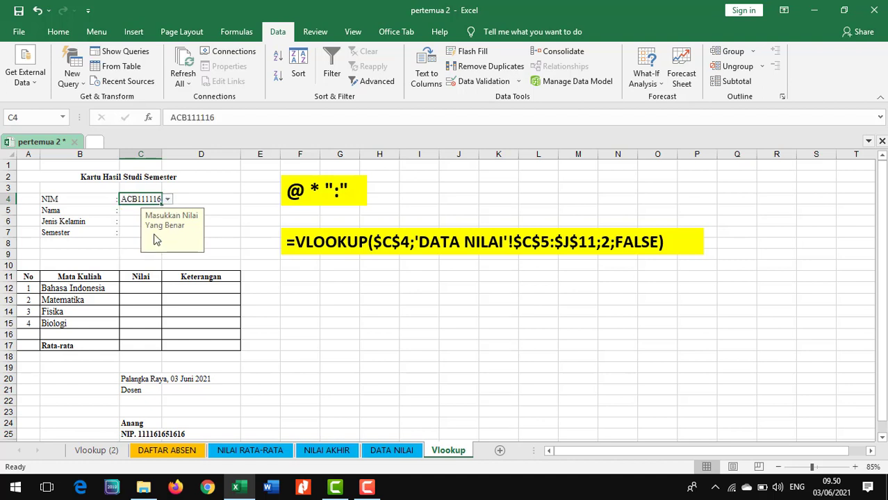
pyautogui.click(168, 200)
pyautogui.click(154, 215)
pyautogui.click(167, 200)
pyautogui.click(159, 224)
pyautogui.click(185, 191)
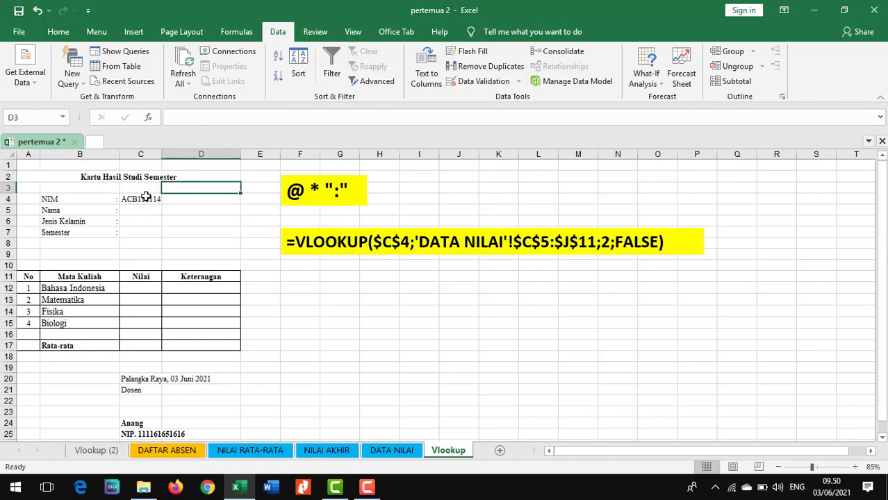
# Examine the card's identity cells and the first NIM and NAMA entries on DATA NILAI, then return to the Nama cell C5 on the Vlookup sheet.
pyautogui.moveTo(145, 197); pyautogui.dragTo(147, 227)
pyautogui.click(203, 197)
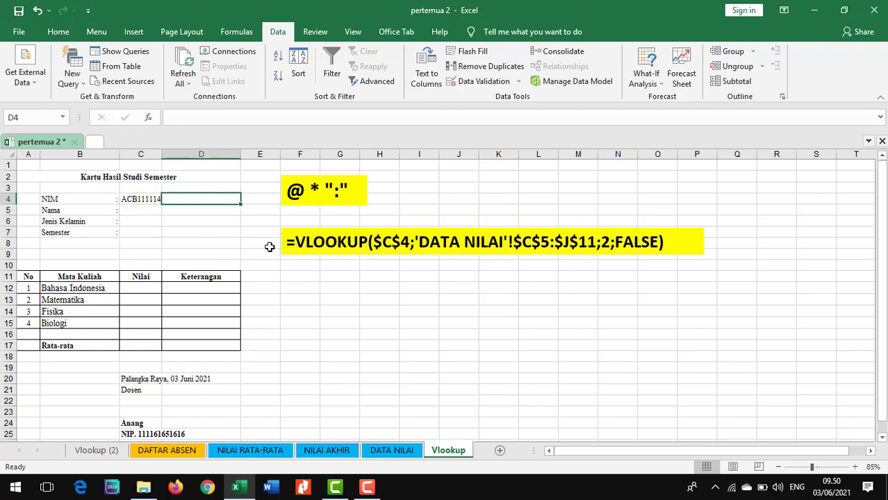
pyautogui.click(143, 212)
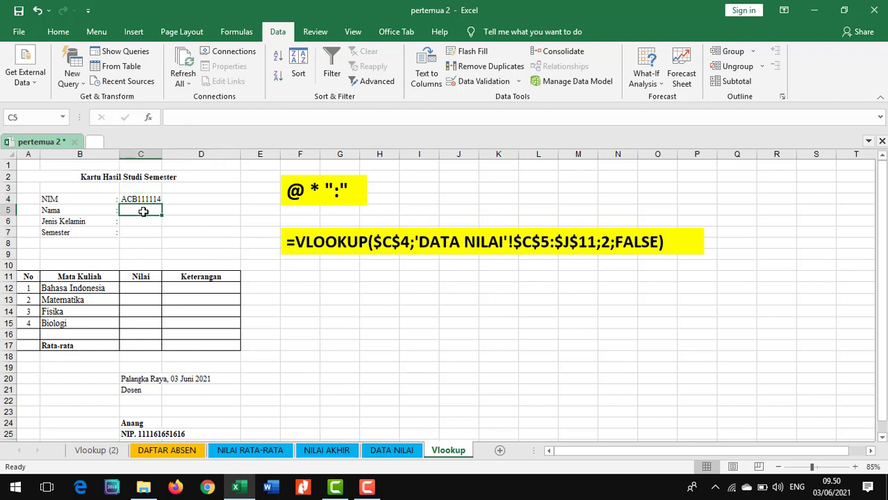
pyautogui.click(402, 450)
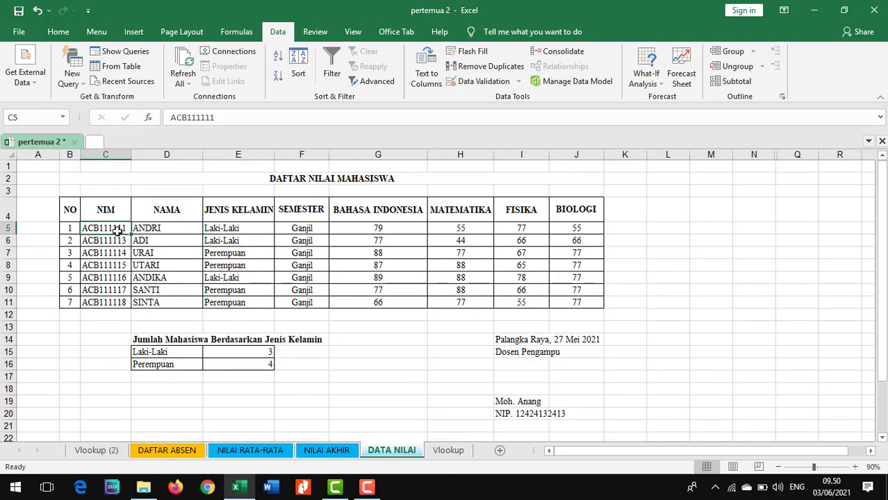
pyautogui.click(166, 229)
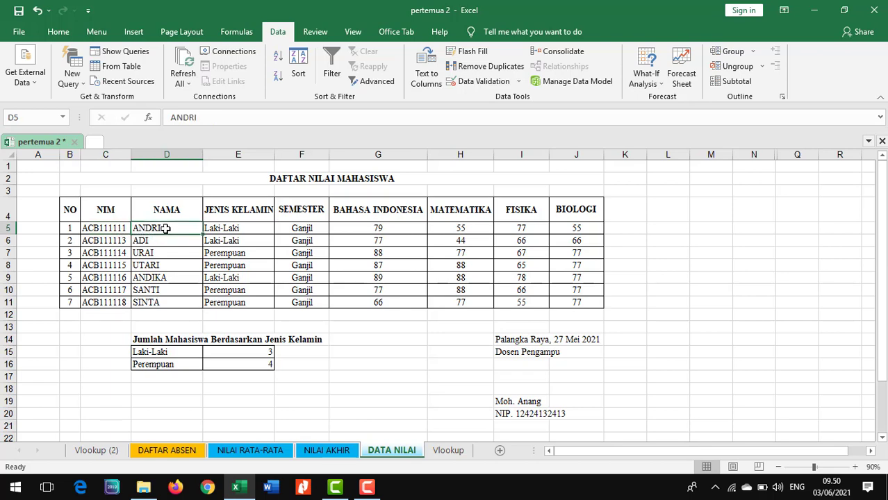
pyautogui.click(445, 450)
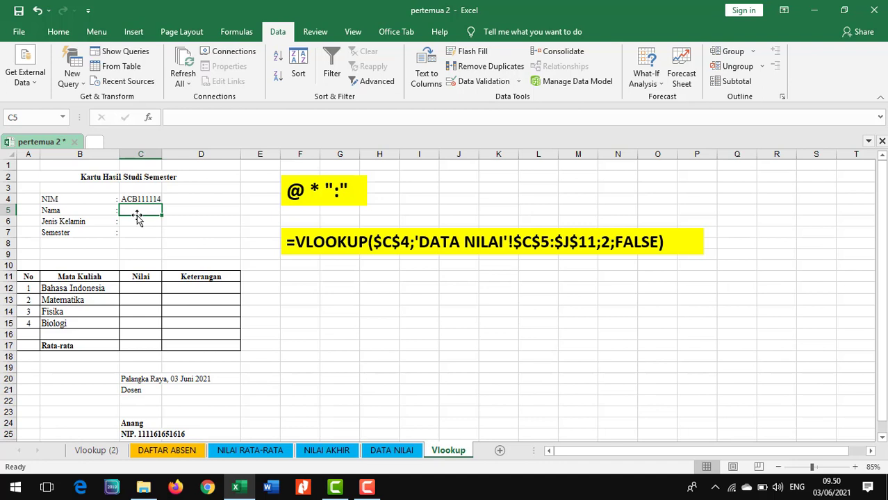
# Begin a VLOOKUP formula in the Nama cell C5 with the absolute reference $C$4 as its lookup value.
pyautogui.write('=')
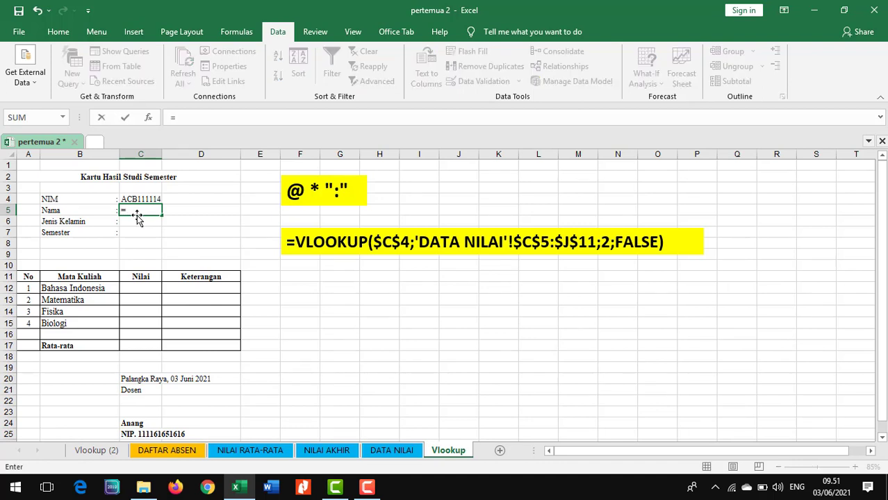
pyautogui.write('v')
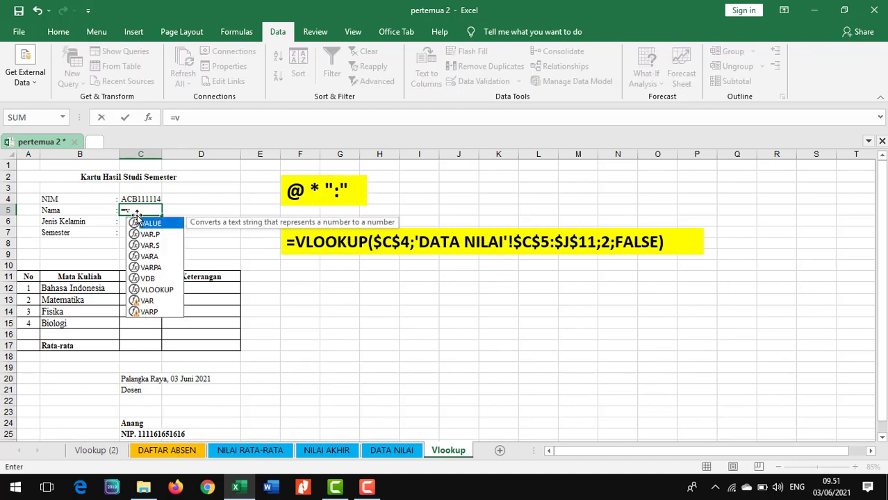
pyautogui.write('lo')
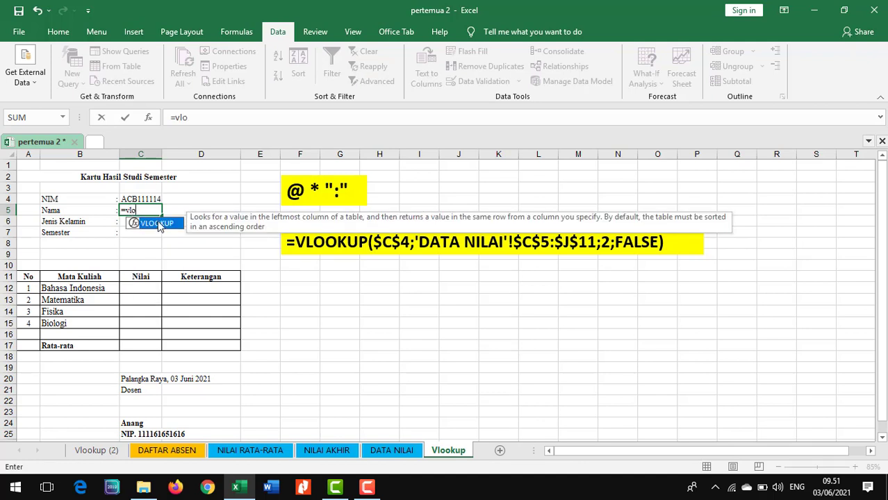
pyautogui.doubleClick(158, 224)
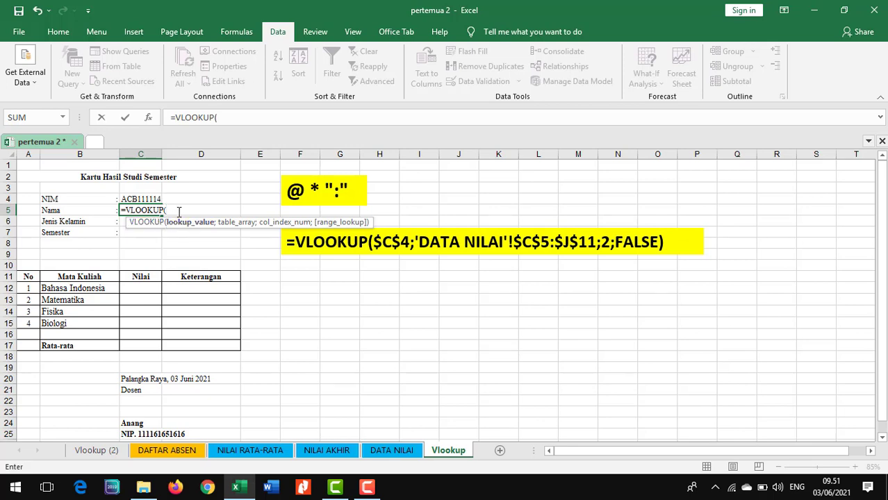
pyautogui.click(150, 199)
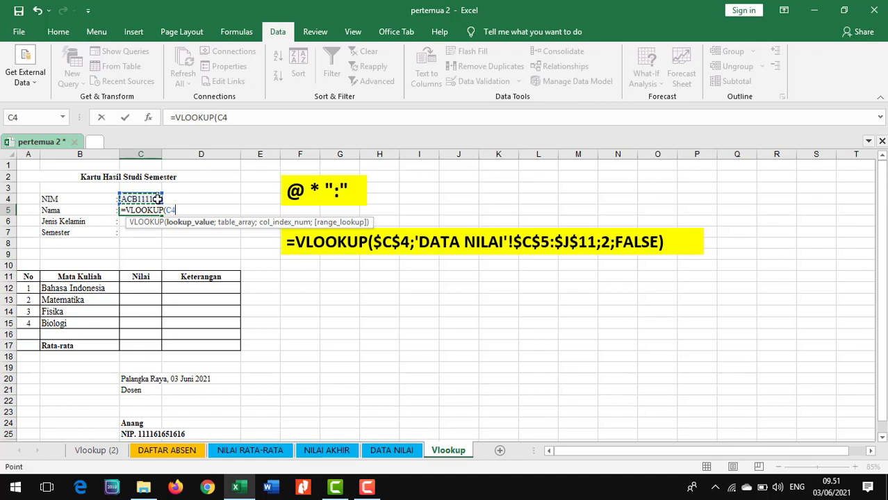
pyautogui.click(166, 210)
pyautogui.click(186, 211)
pyautogui.write('$4')
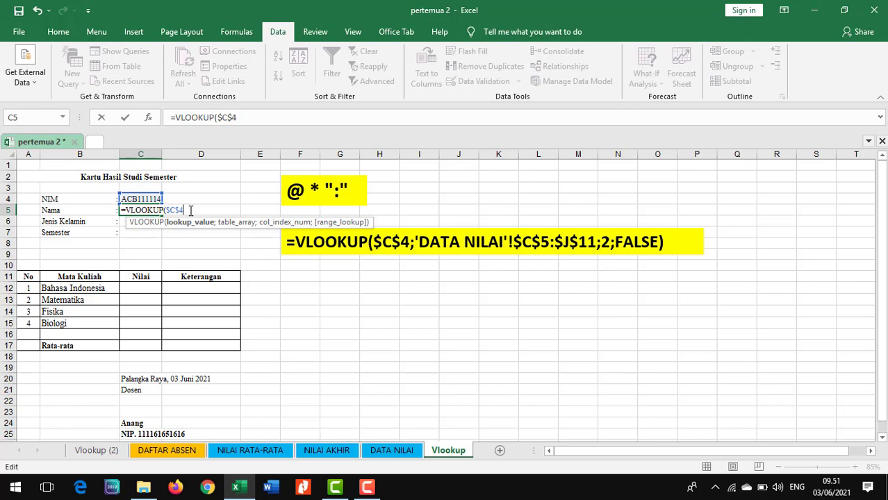
# Add the absolute range 'DATA NILAI'!$C$5:$J$11 as the table array of the VLOOKUP formula in C5.
pyautogui.write(';')
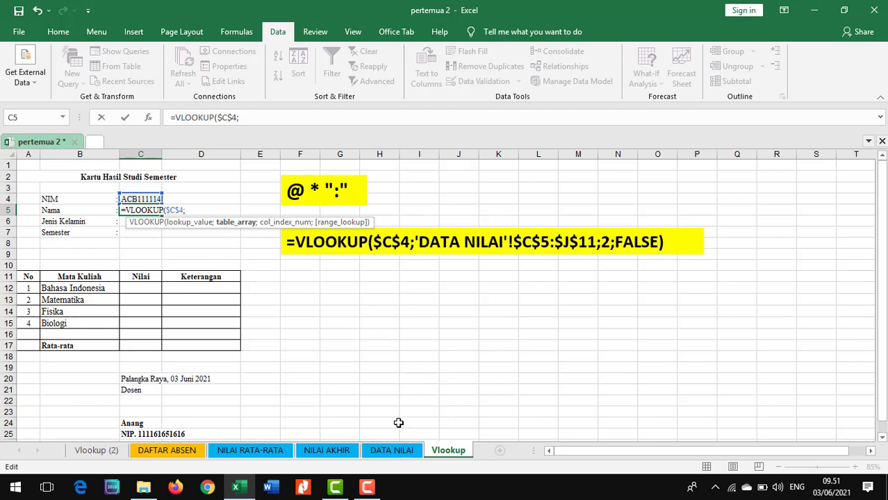
pyautogui.click(400, 451)
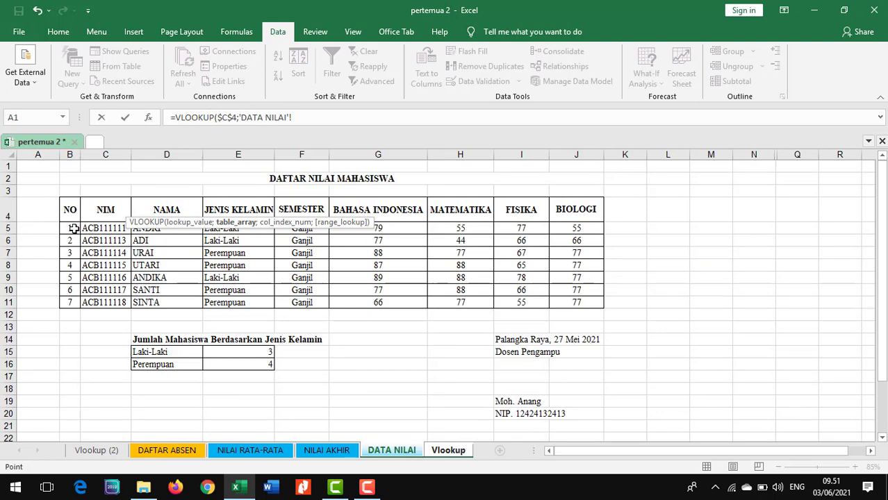
pyautogui.moveTo(90, 230); pyautogui.dragTo(569, 303)
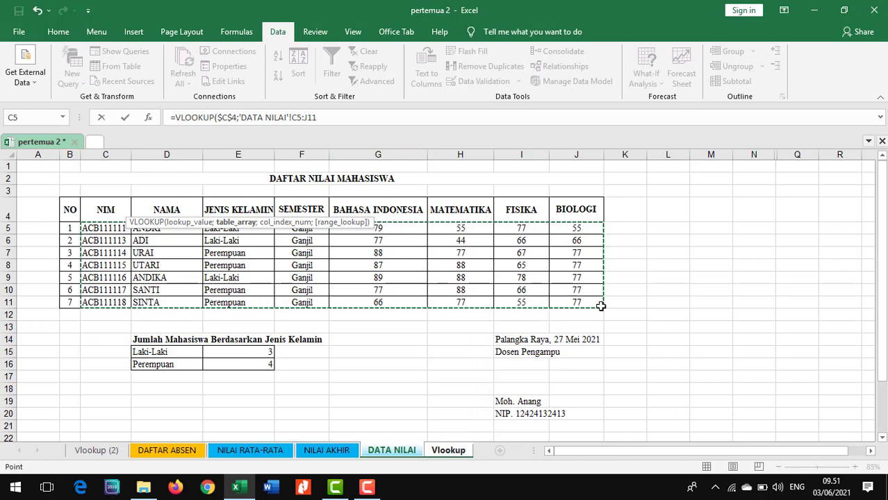
pyautogui.click(294, 117)
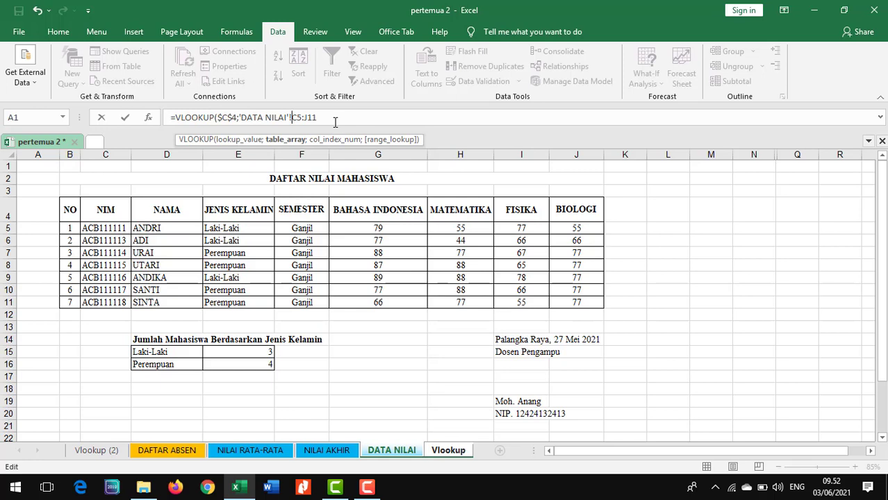
pyautogui.write('$C$')
pyautogui.click(315, 119)
pyautogui.write('$C$')
# Complete the Nama formula with column index 2 and FALSE for an exact match.
pyautogui.click(324, 118)
pyautogui.write(';2;')
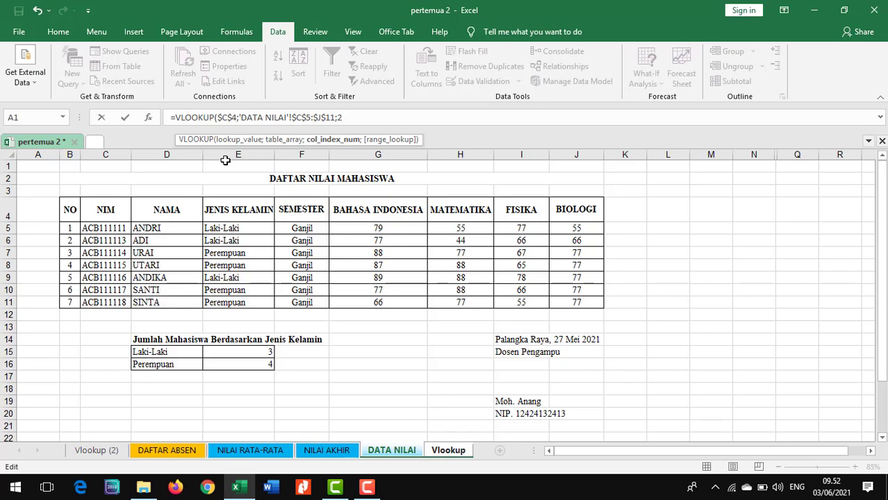
pyautogui.write(';')
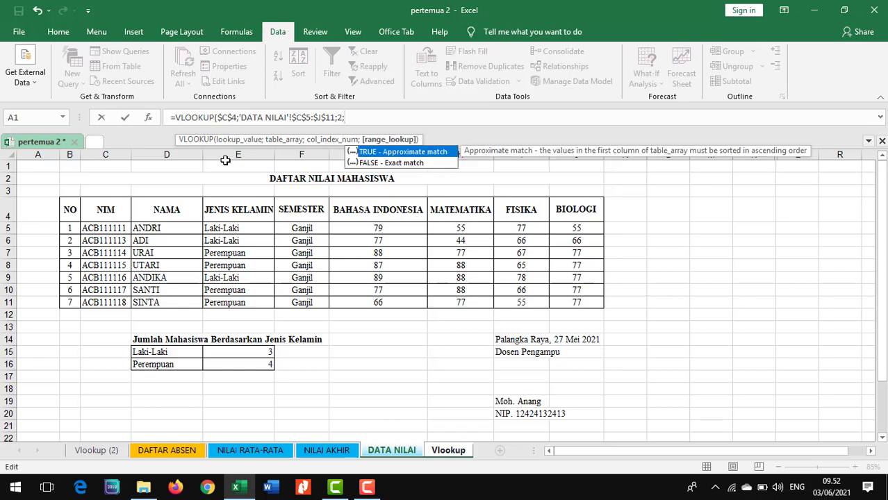
pyautogui.doubleClick(402, 163)
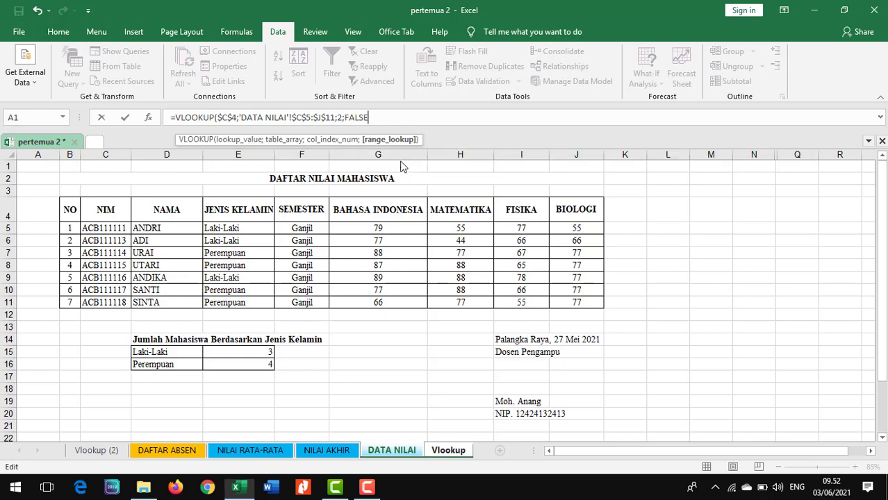
pyautogui.write(')')
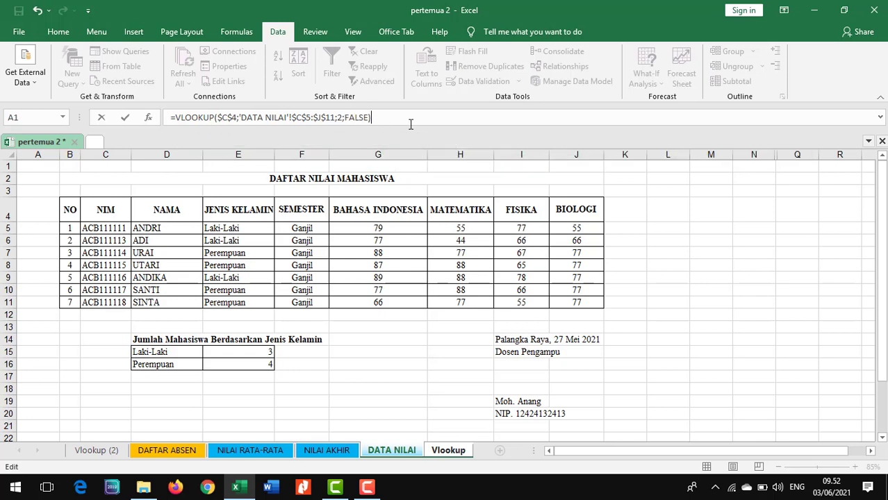
pyautogui.press('Return')
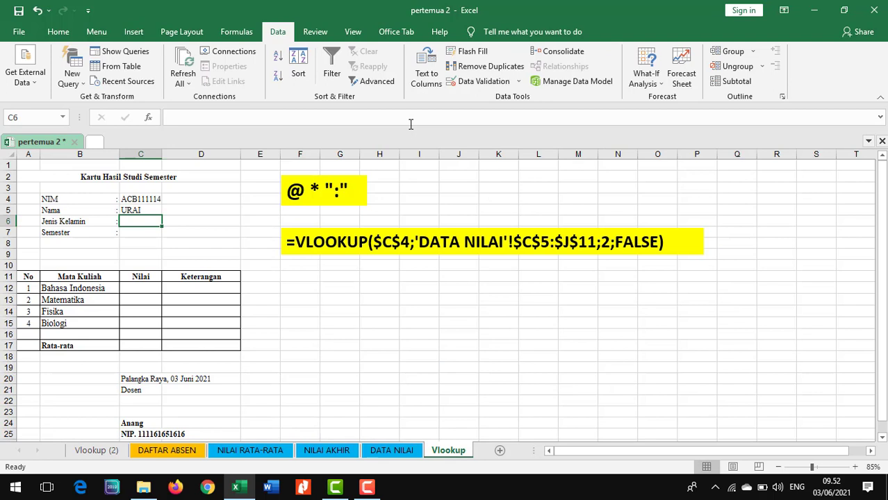
# Choose the fourth student's NIM from the list in C4 to test the Nama lookup.
pyautogui.click(141, 200)
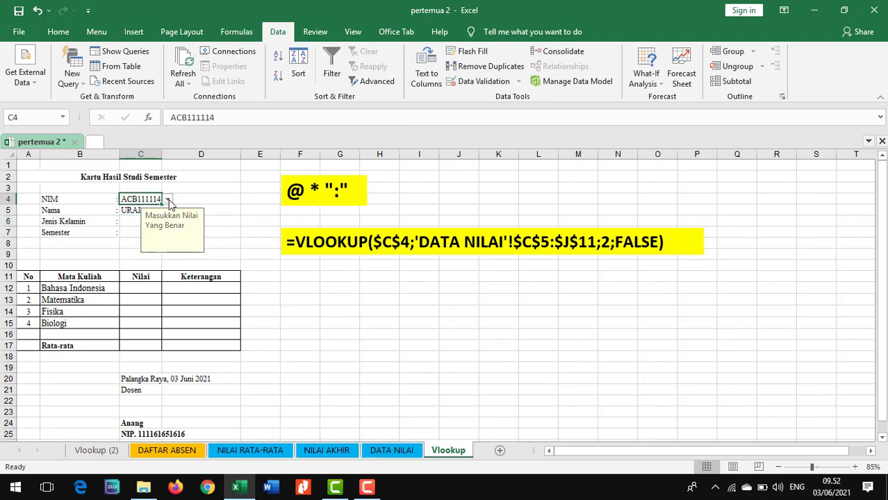
pyautogui.click(168, 199)
pyautogui.click(169, 233)
pyautogui.click(131, 221)
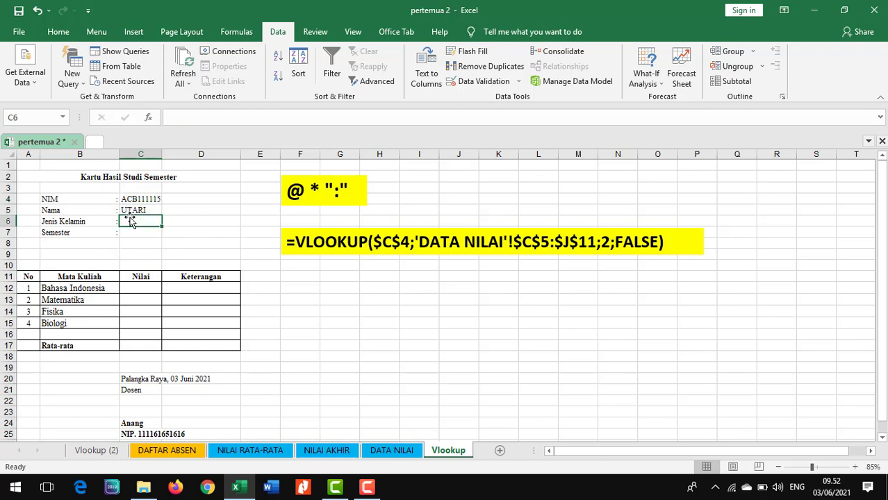
# Fill the Nama formula from C5 down to C7 and set the column index in the Jenis Kelamin cell C6 to 3.
pyautogui.click(133, 210)
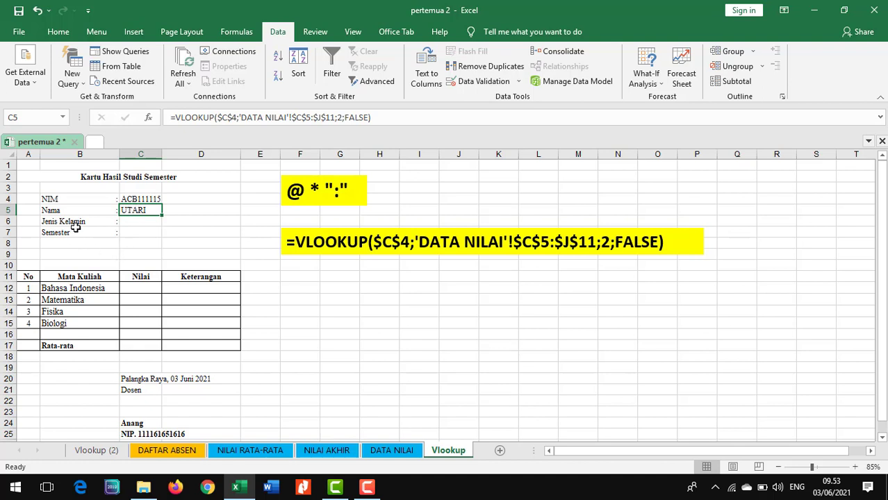
pyautogui.moveTo(162, 215); pyautogui.dragTo(163, 237)
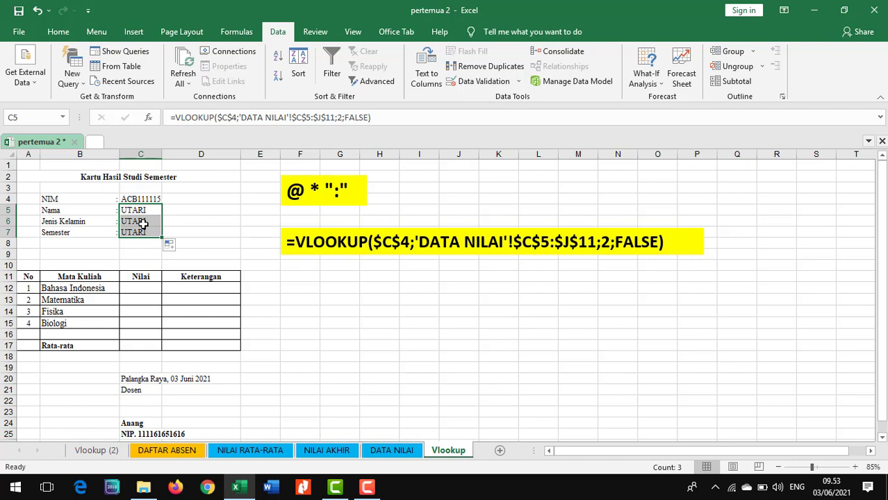
pyautogui.click(142, 222)
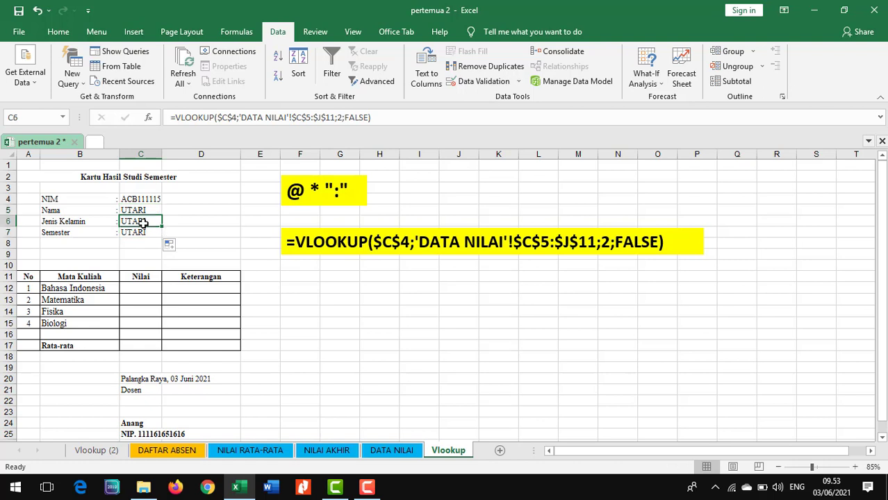
pyautogui.click(338, 117)
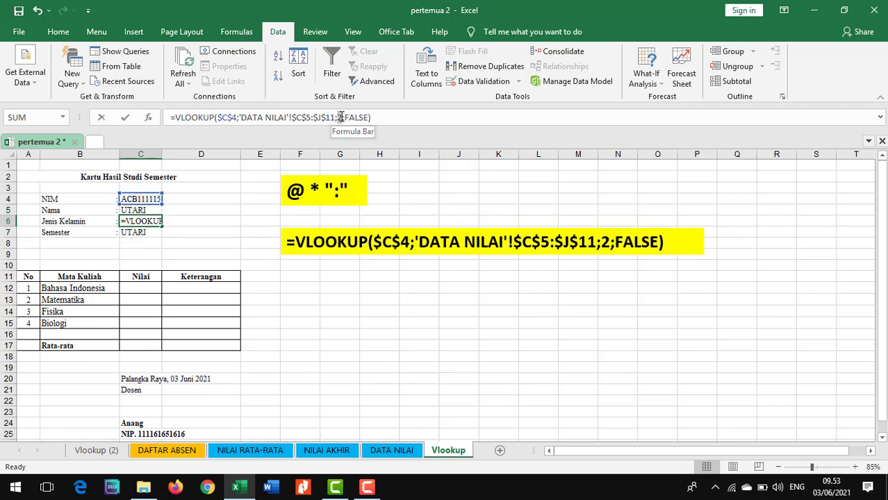
pyautogui.press('BackSpace')
pyautogui.write('3')
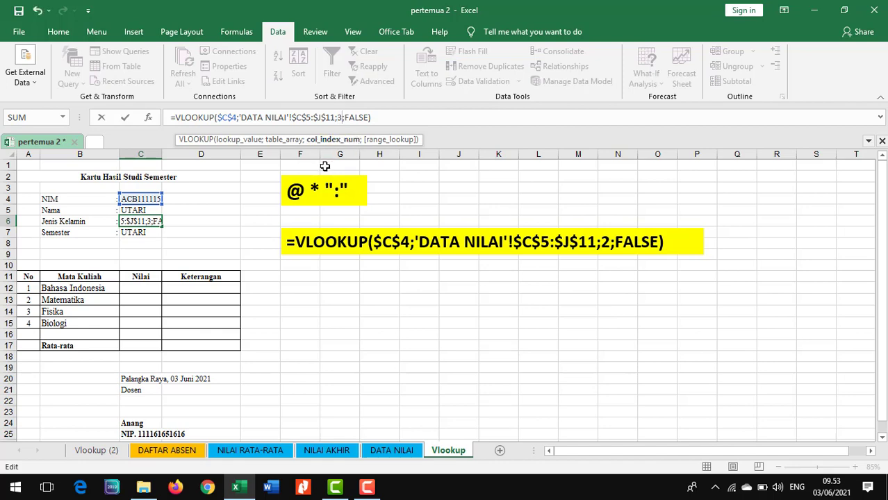
pyautogui.press('Return')
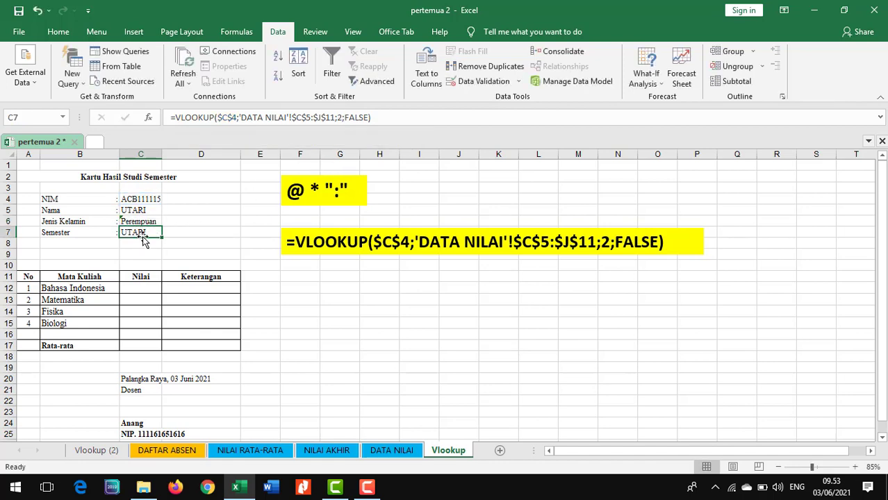
# Count the DATA NILAI columns from NIM to SEMESTER to find the column index for C7, and return to the Vlookup sheet.
pyautogui.click(341, 116)
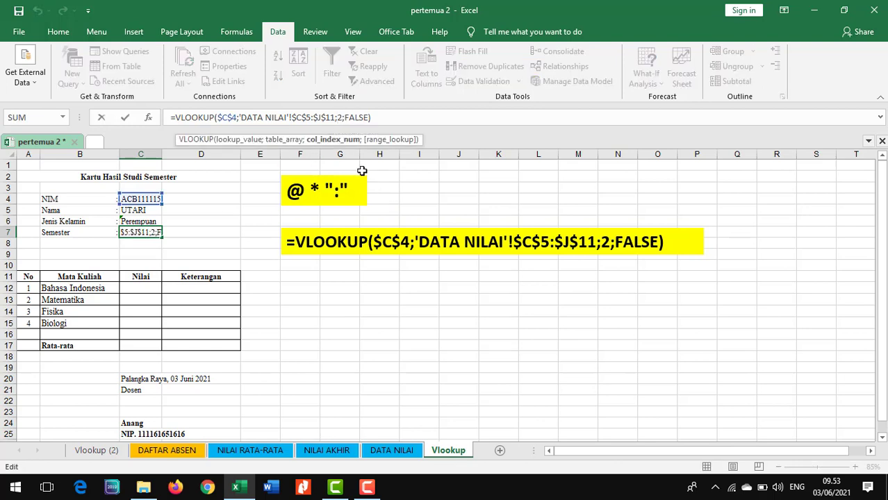
pyautogui.press('Return')
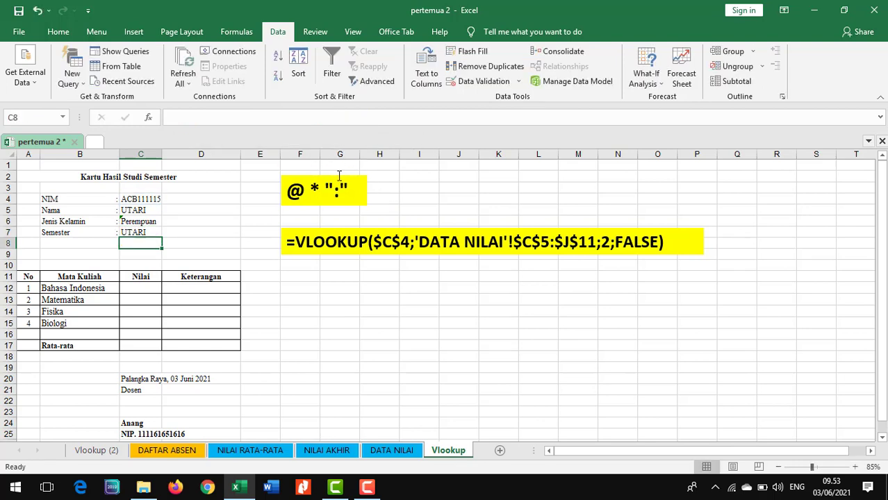
pyautogui.click(389, 450)
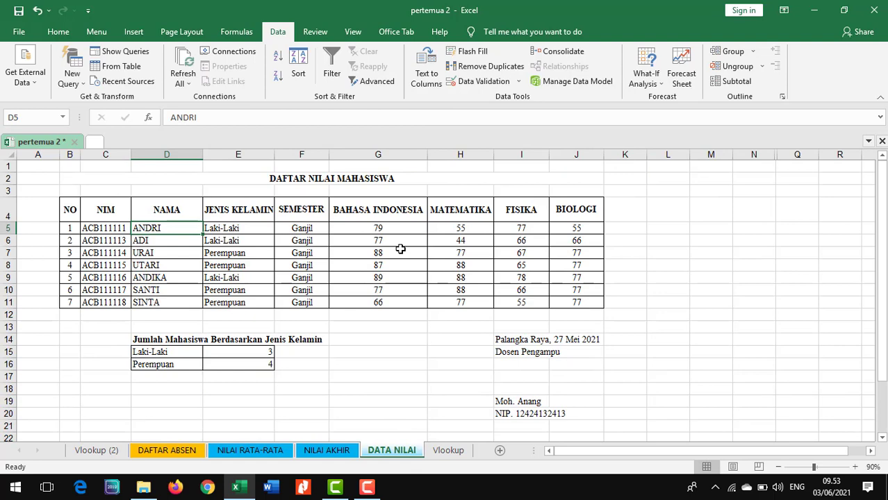
pyautogui.click(100, 230)
pyautogui.click(155, 227)
pyautogui.click(223, 227)
pyautogui.click(295, 228)
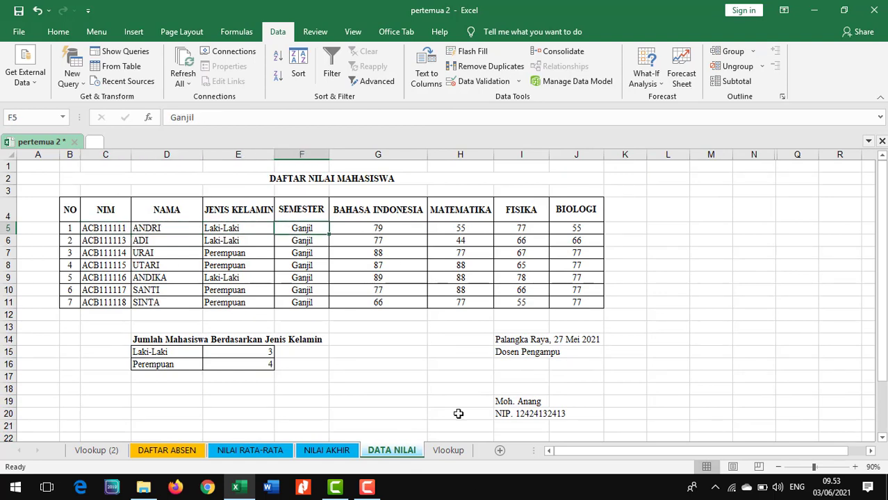
pyautogui.click(448, 449)
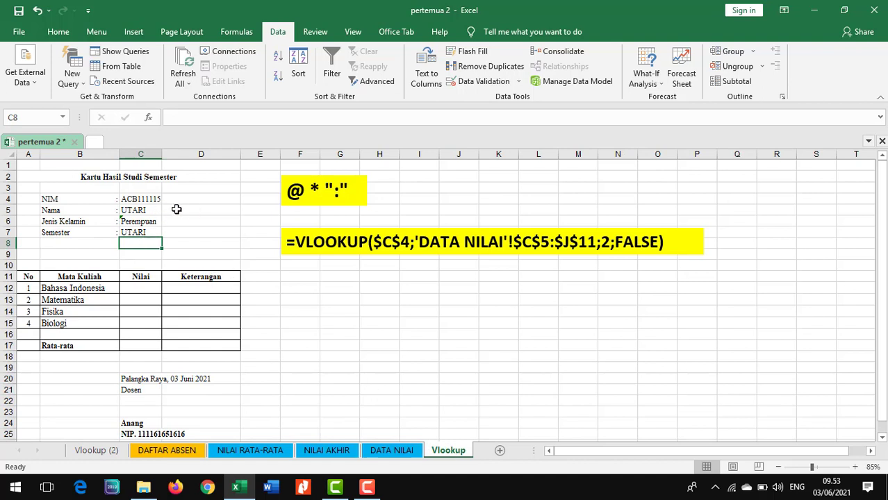
# Set the column index of the VLOOKUP formula in the Semester cell C7 to 4.
pyautogui.press('Up')
pyautogui.click(341, 119)
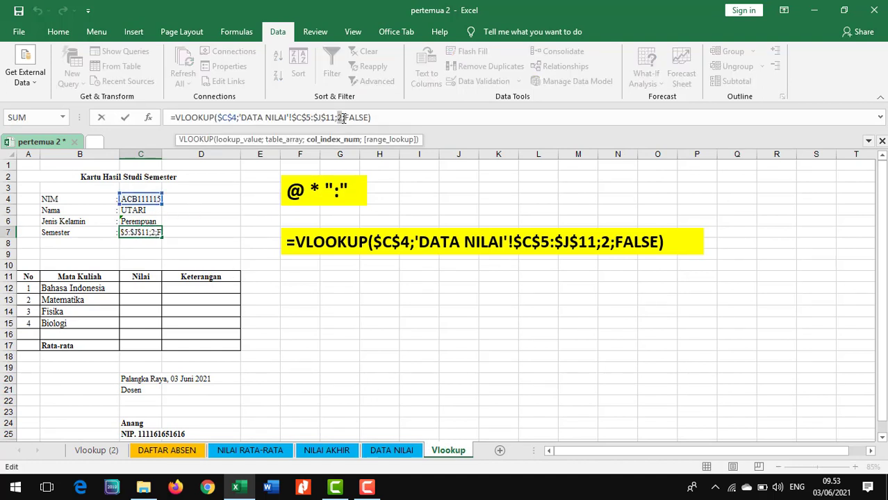
pyautogui.press('BackSpace')
pyautogui.write('4')
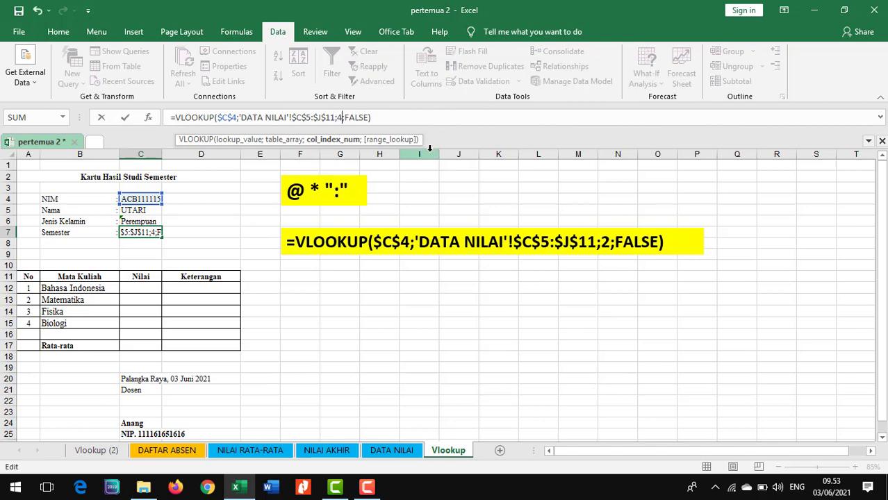
pyautogui.press('Return')
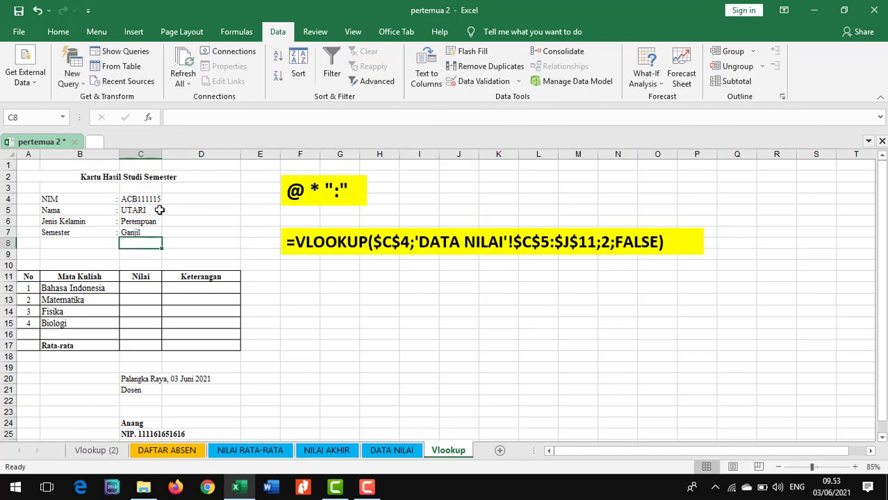
pyautogui.click(178, 222)
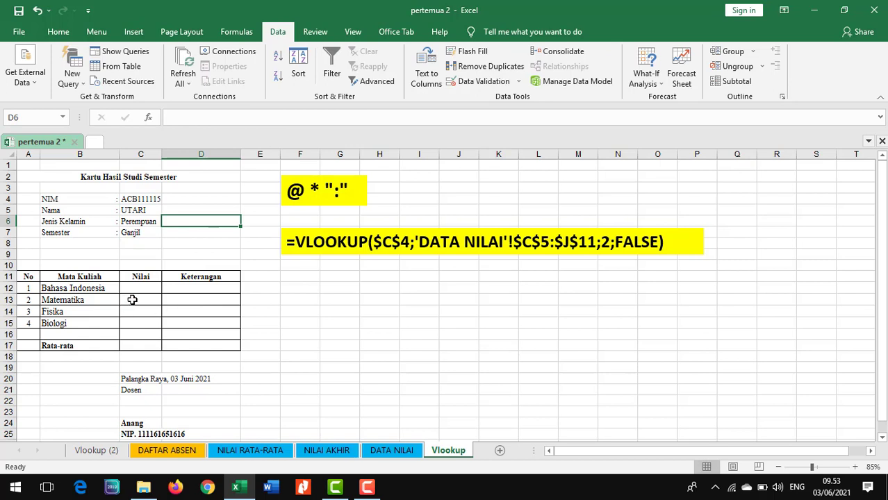
# Copy the Semester formula from C7 into the Bahasa Indonesia score cell C12 and fill it down to C15.
pyautogui.click(134, 234)
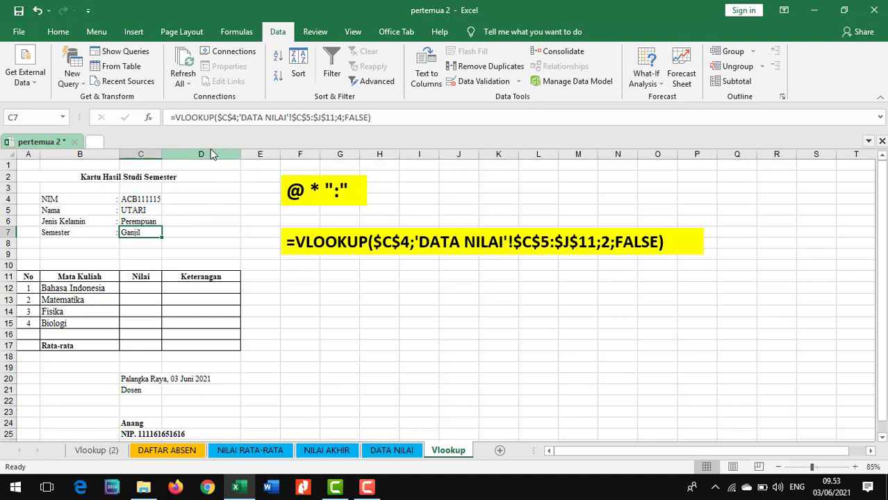
pyautogui.hotkey('ctrl', 'c')
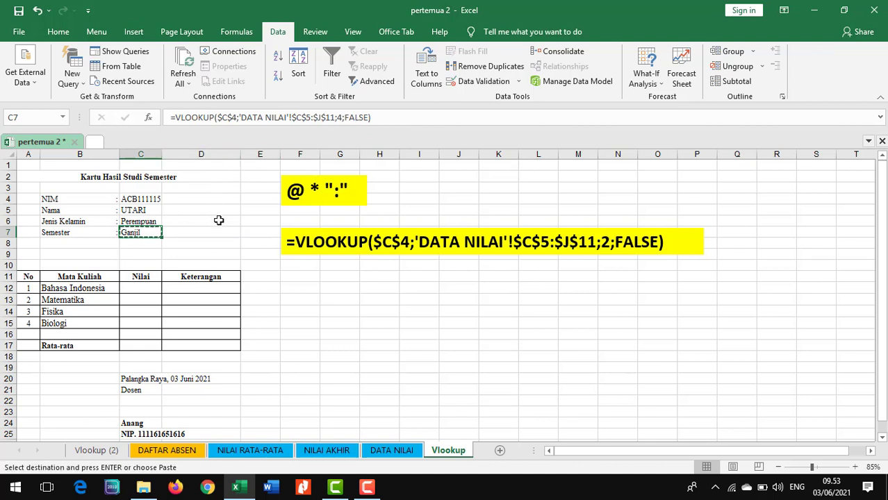
pyautogui.click(145, 288)
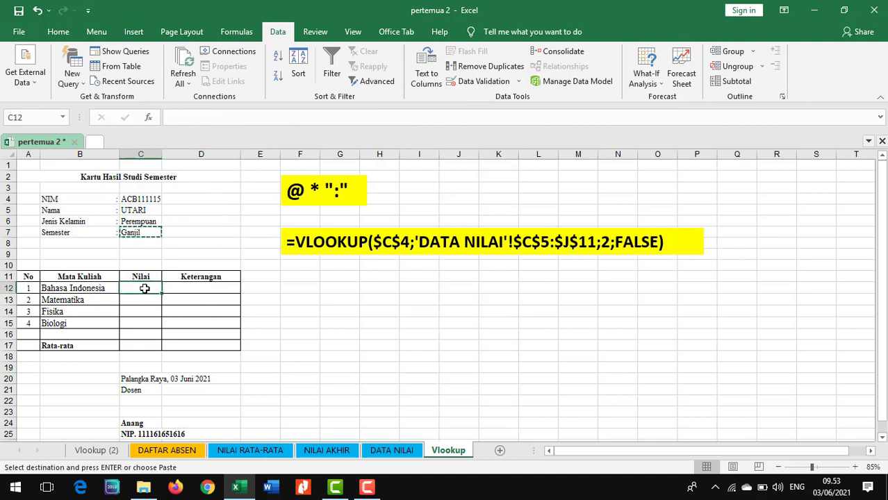
pyautogui.hotkey('ctrl', 'v')
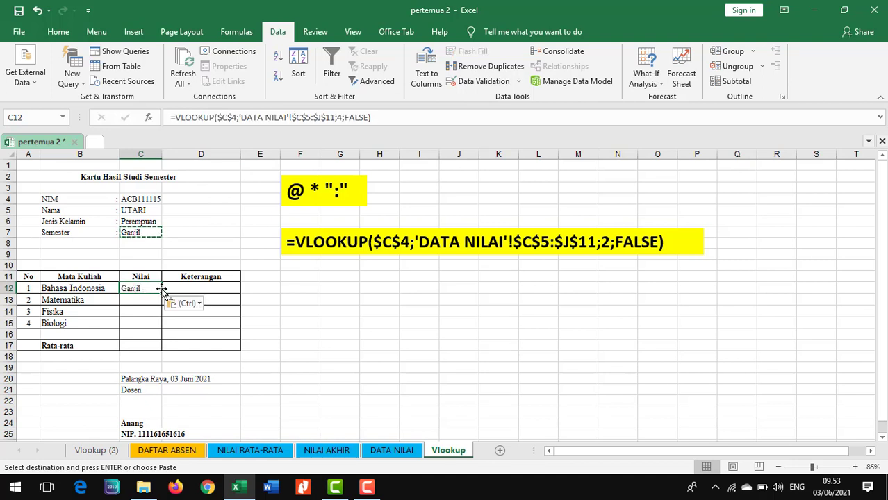
pyautogui.moveTo(167, 290); pyautogui.dragTo(164, 327)
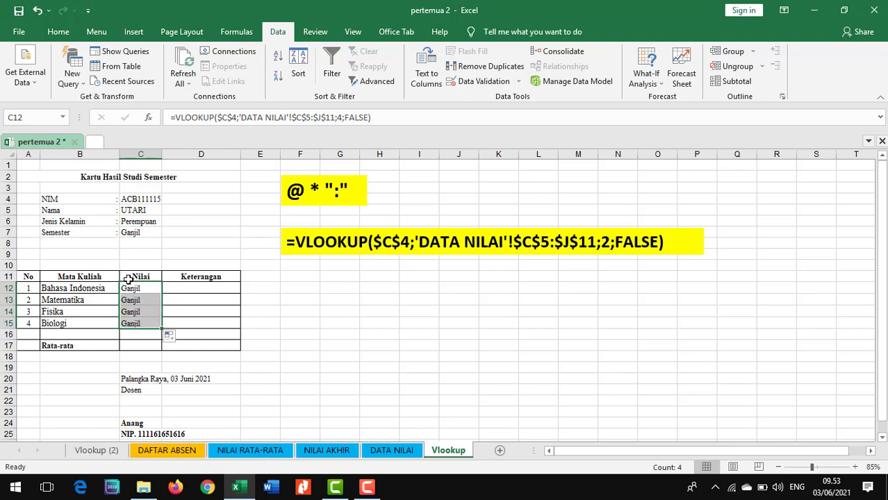
# Reapply cell borders to the pasted Nilai cells C12:C15.
pyautogui.click(59, 31)
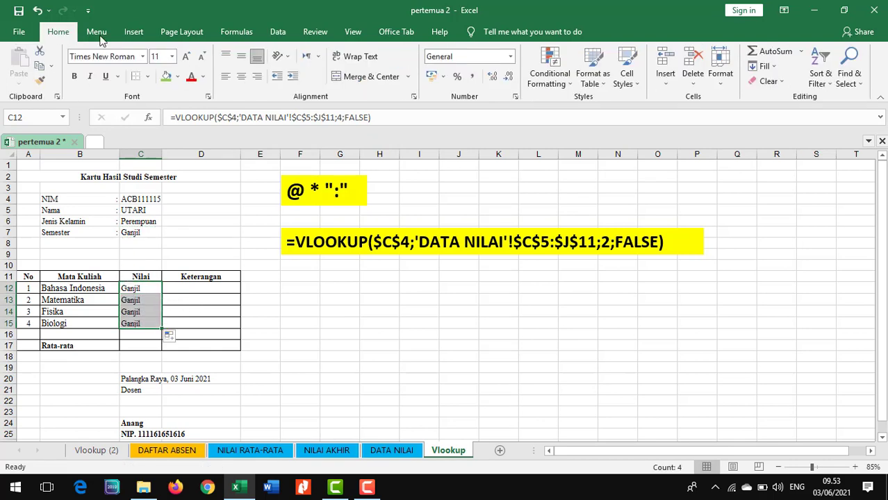
pyautogui.click(146, 76)
pyautogui.click(170, 189)
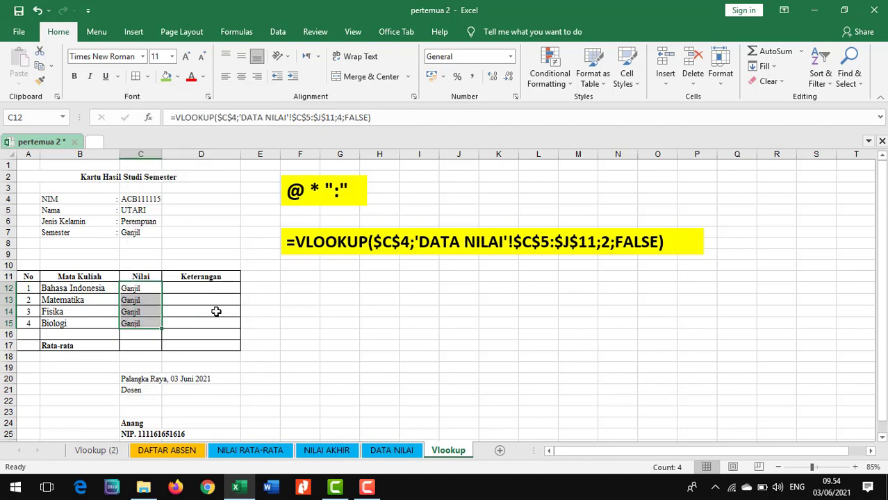
pyautogui.click(217, 311)
# Count the DATA NILAI columns from NIM to BAHASA INDONESIA to find the column index for C12, and return to the Vlookup sheet.
pyautogui.click(143, 288)
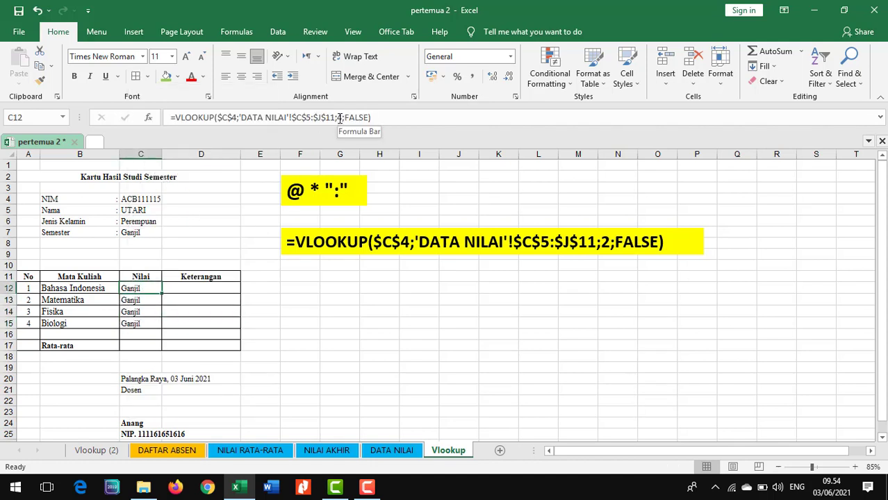
pyautogui.click(402, 448)
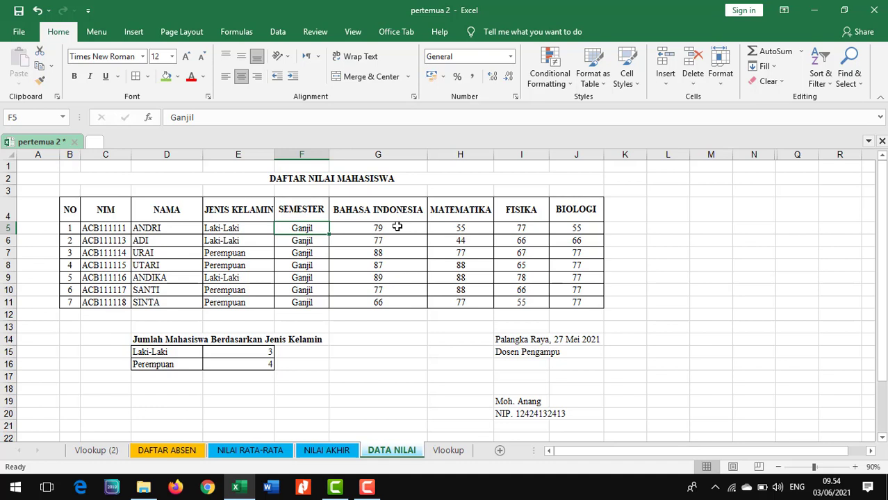
pyautogui.click(122, 228)
pyautogui.click(158, 230)
pyautogui.click(232, 225)
pyautogui.click(301, 226)
pyautogui.click(364, 226)
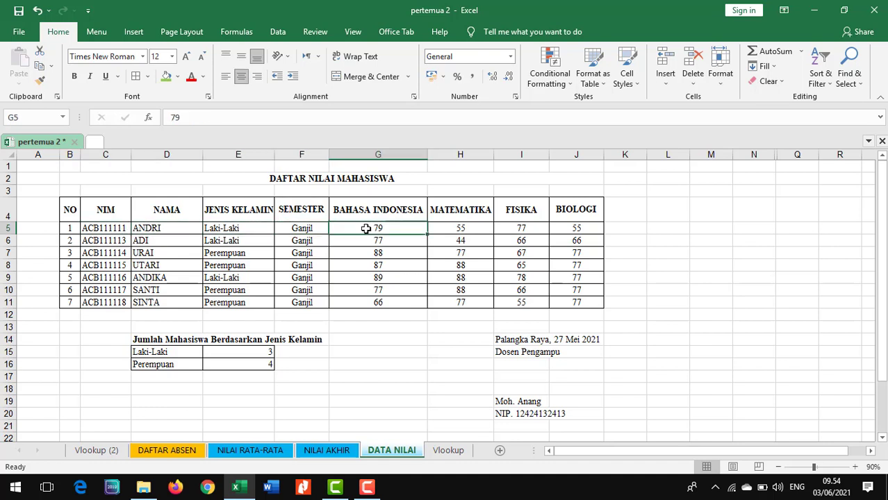
pyautogui.click(448, 450)
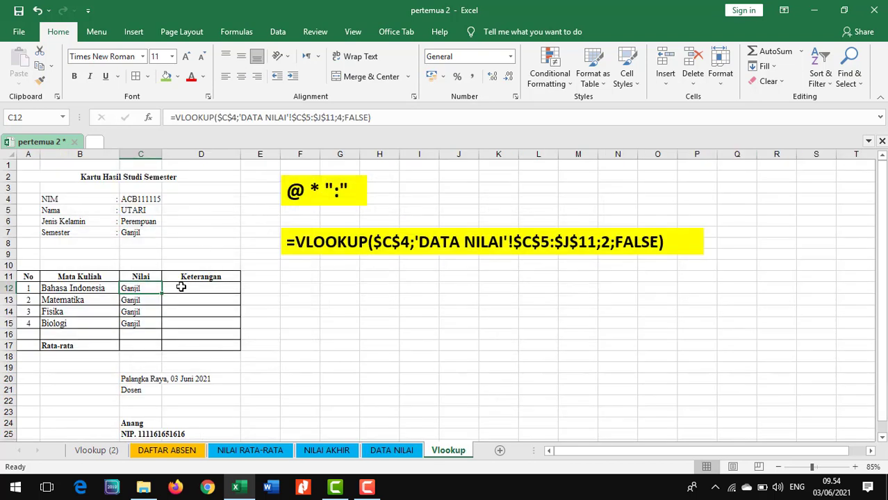
# Set the VLOOKUP column index to 5 in the Bahasa Indonesia cell C12 and to the MATEMATIKA column in cell C13.
pyautogui.click(340, 117)
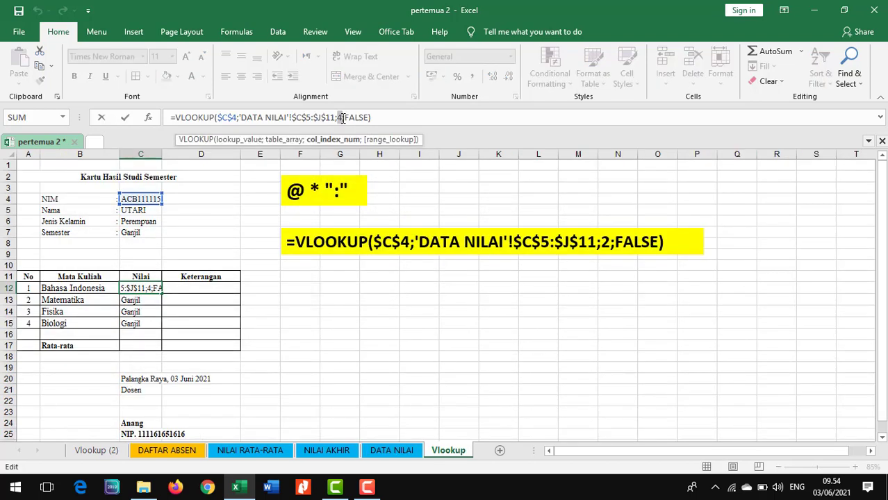
pyautogui.press('BackSpace')
pyautogui.write('5')
pyautogui.press('Return')
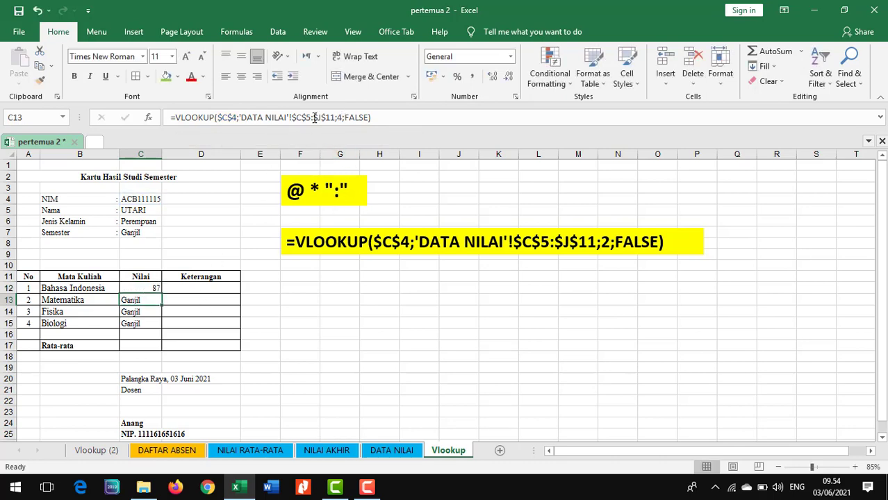
pyautogui.click(339, 117)
pyautogui.press('BackSpace')
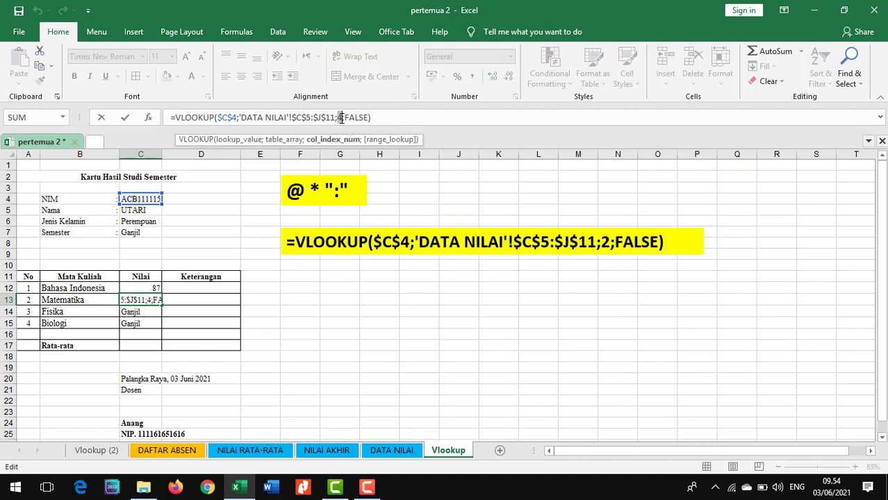
pyautogui.write('5')
pyautogui.press('Return')
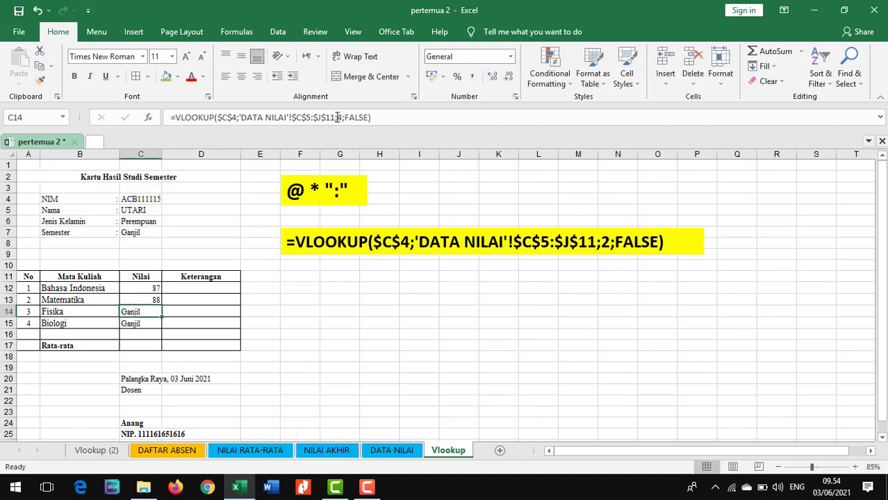
# Set the VLOOKUP column index to 7 in the Fisika cell C14 and to 8 in the Biologi cell C15.
pyautogui.click(338, 117)
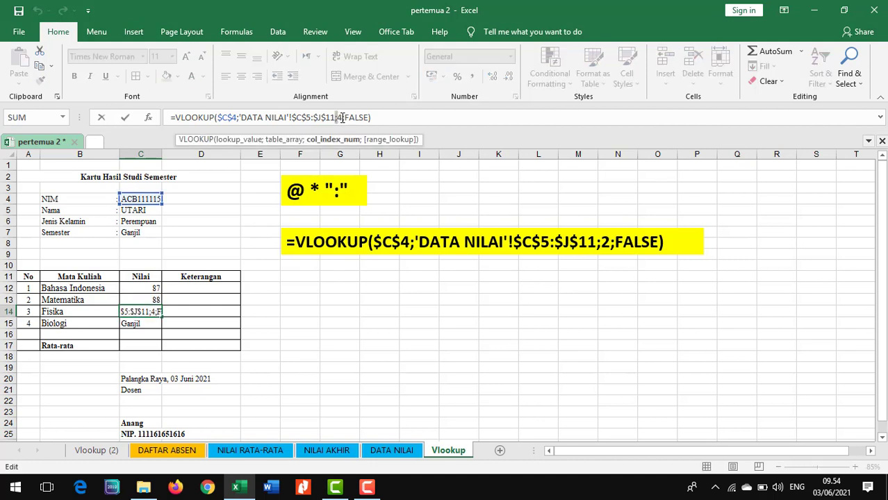
pyautogui.press('BackSpace')
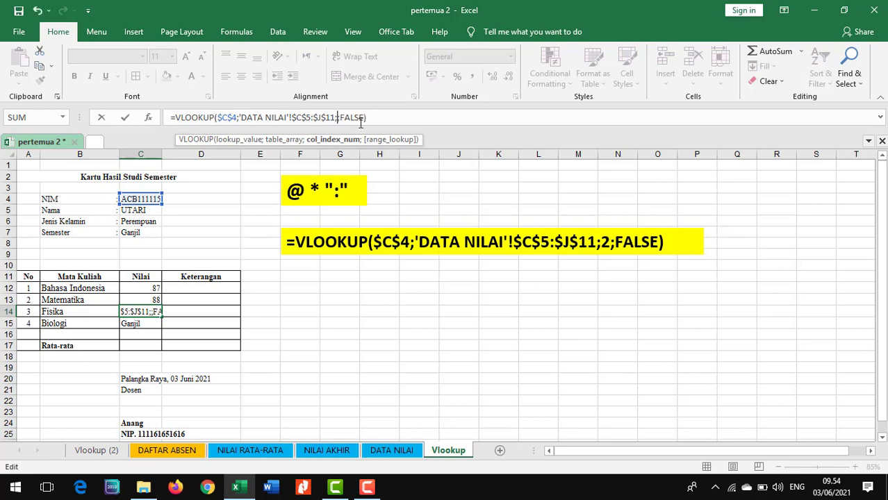
pyautogui.write('7')
pyautogui.press('Return')
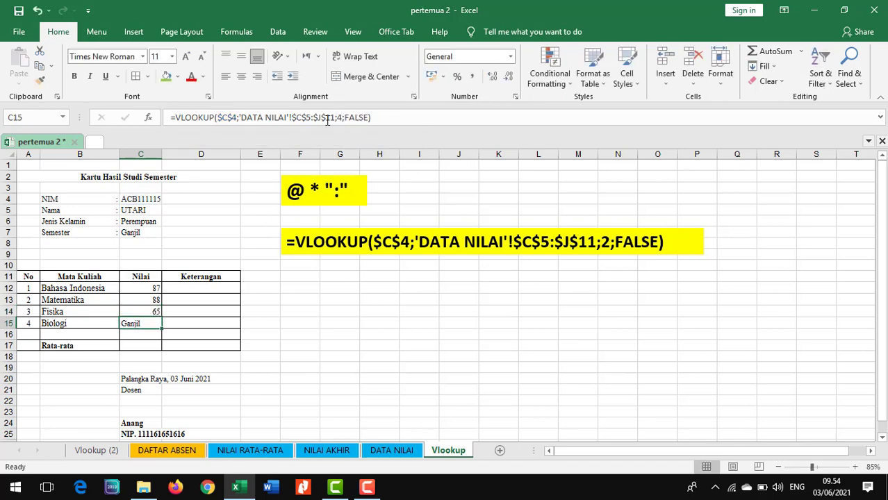
pyautogui.click(340, 117)
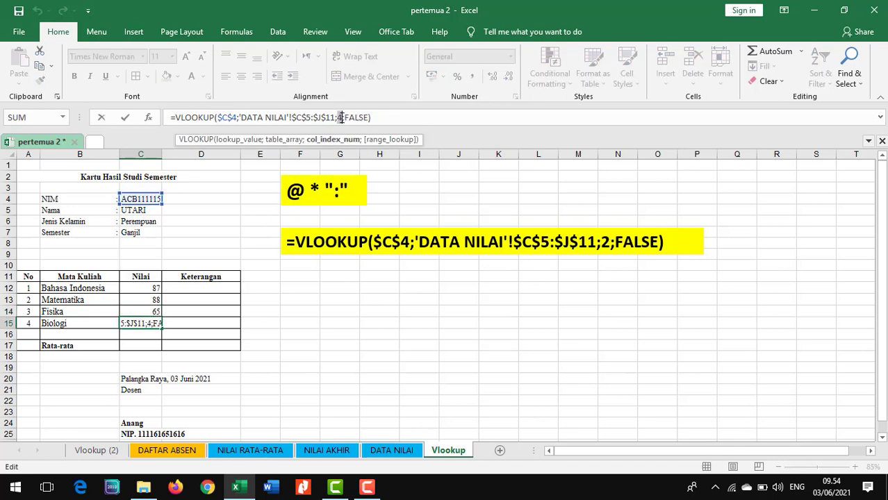
pyautogui.write('8')
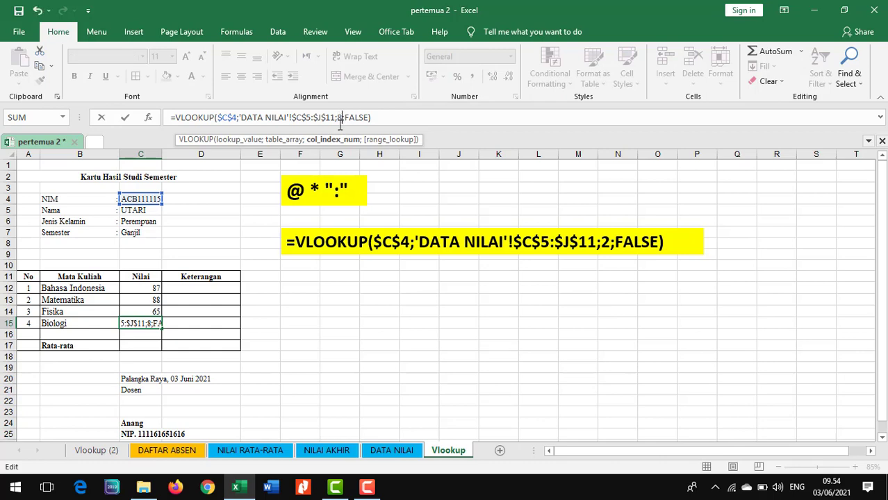
pyautogui.press('Return')
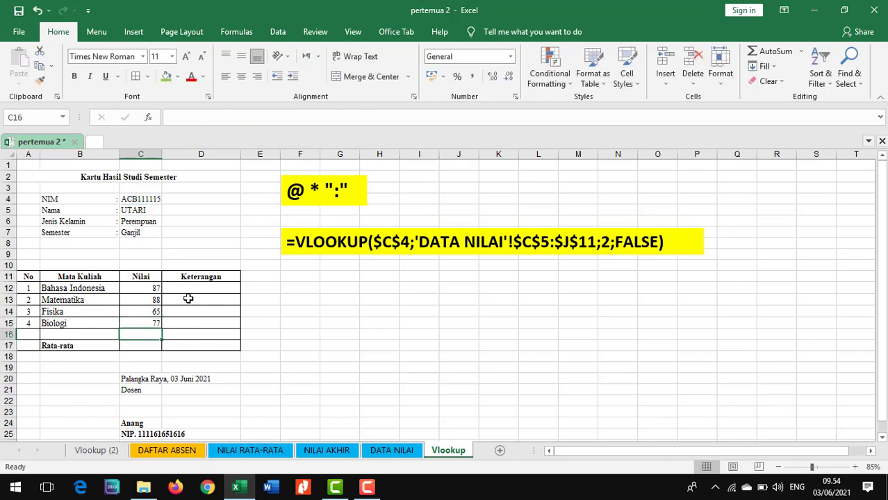
# Center the Nilai scores in C12:C15 horizontally.
pyautogui.click(150, 288)
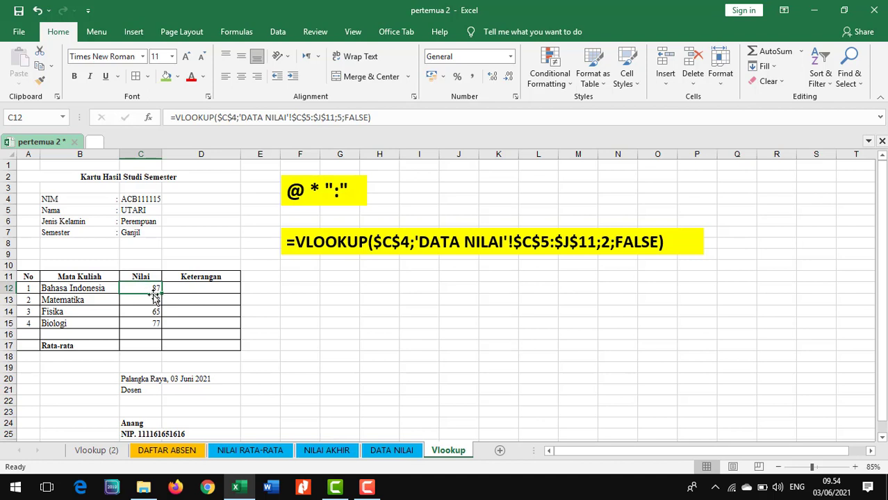
pyautogui.moveTo(151, 288); pyautogui.dragTo(156, 323)
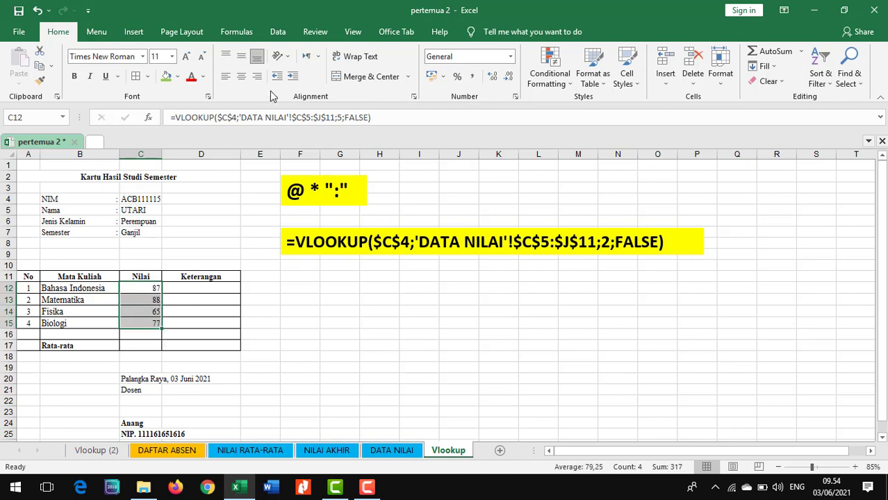
pyautogui.click(242, 77)
pyautogui.click(337, 267)
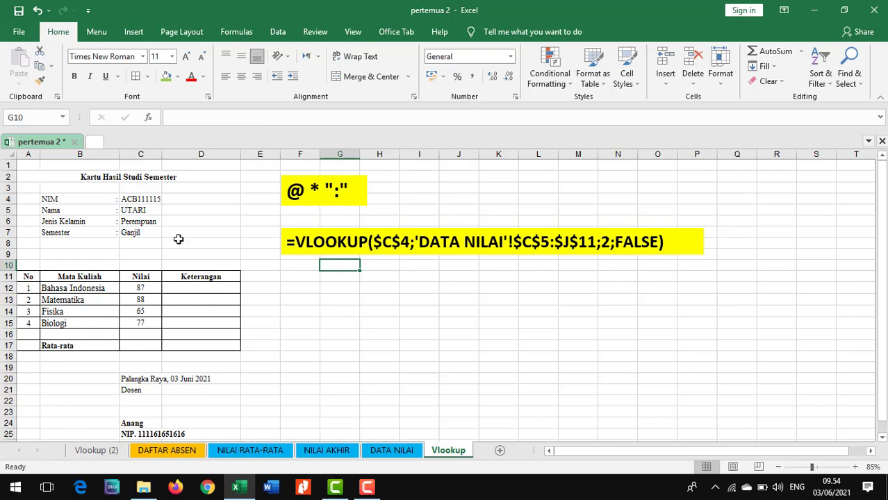
# Test the card by choosing the last and then the third NIM from the list in C4, and check against DATA NILAI.
pyautogui.click(157, 199)
pyautogui.click(168, 199)
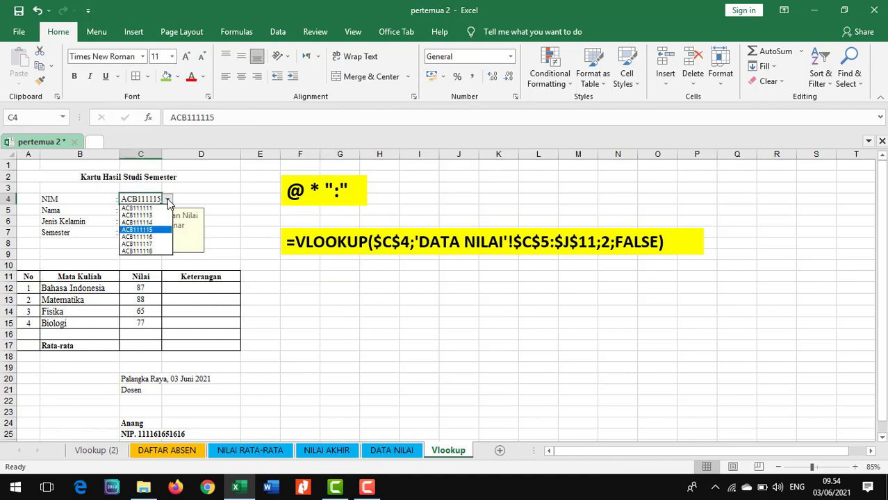
pyautogui.click(154, 251)
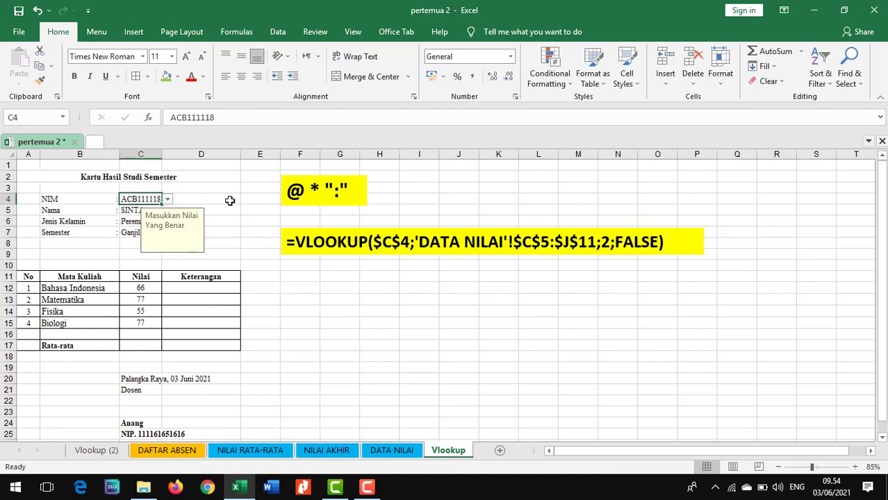
pyautogui.click(232, 195)
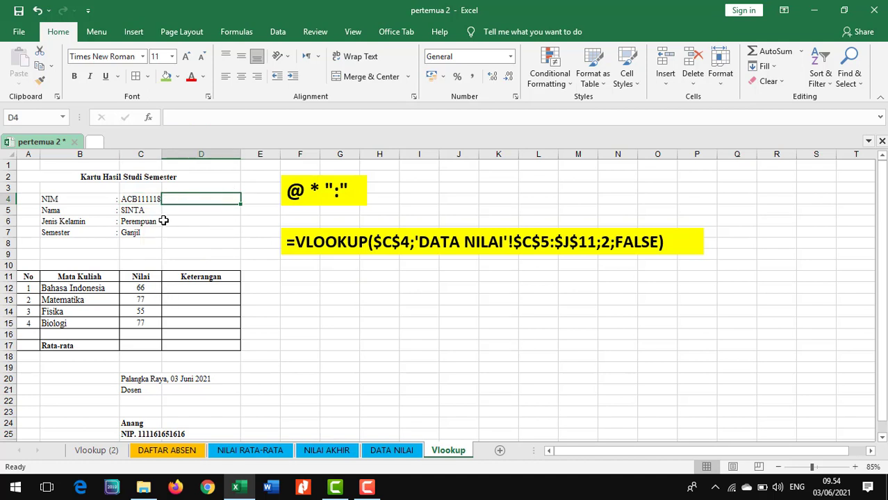
pyautogui.click(156, 199)
pyautogui.click(167, 199)
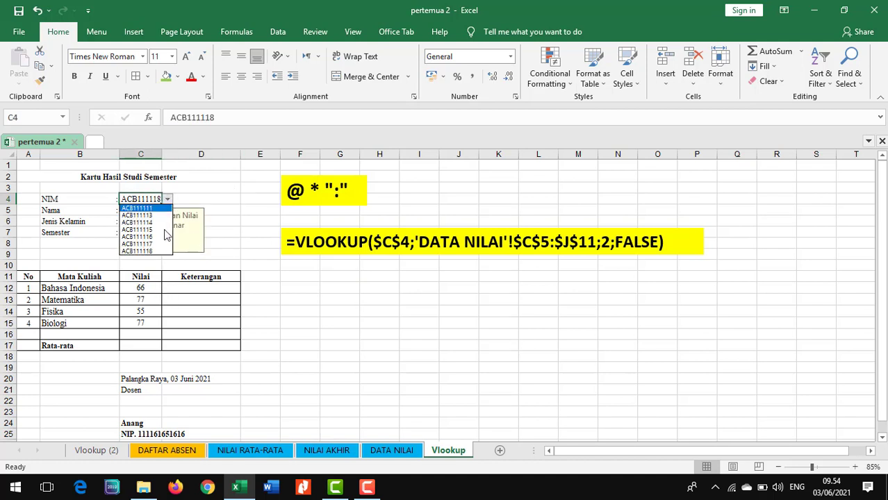
pyautogui.click(159, 223)
pyautogui.click(209, 199)
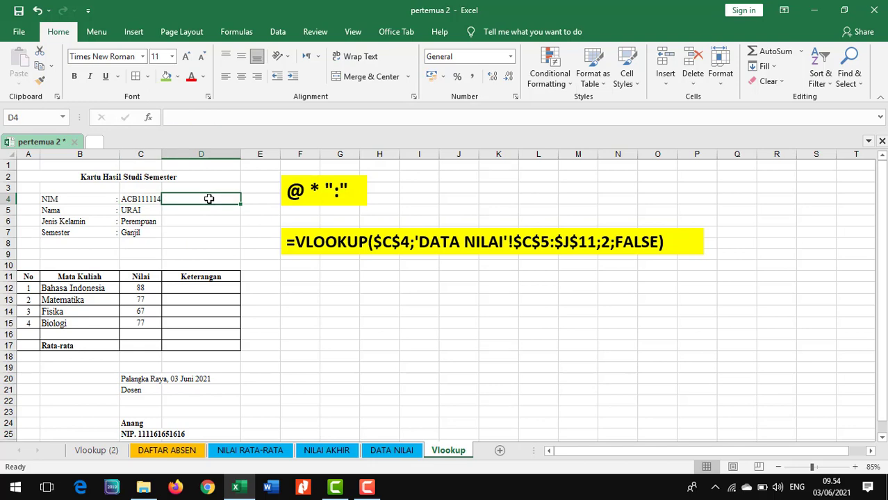
pyautogui.click(391, 450)
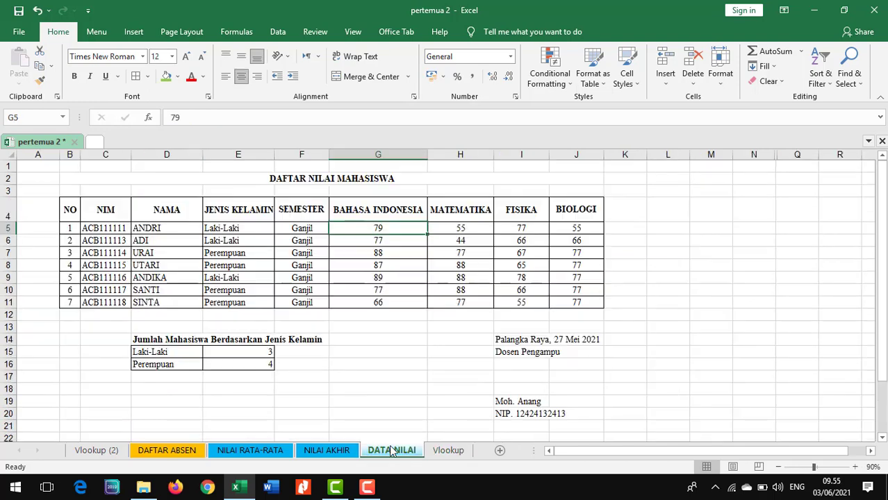
pyautogui.click(446, 450)
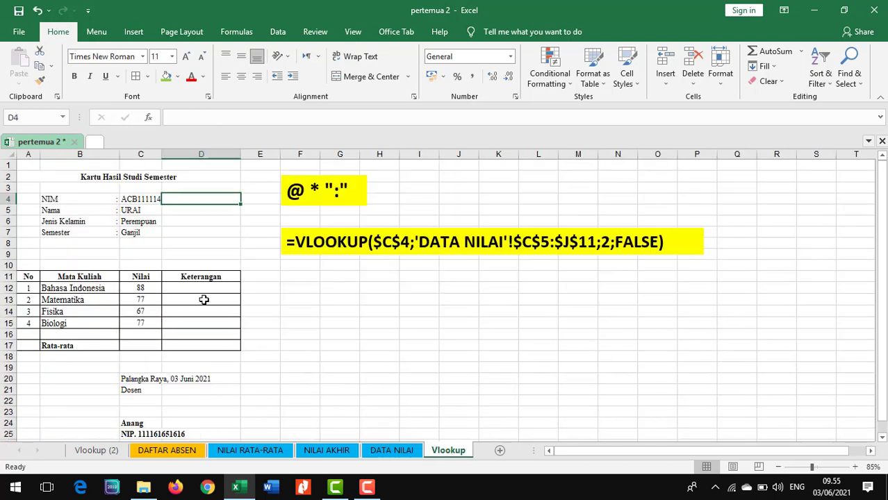
pyautogui.click(202, 231)
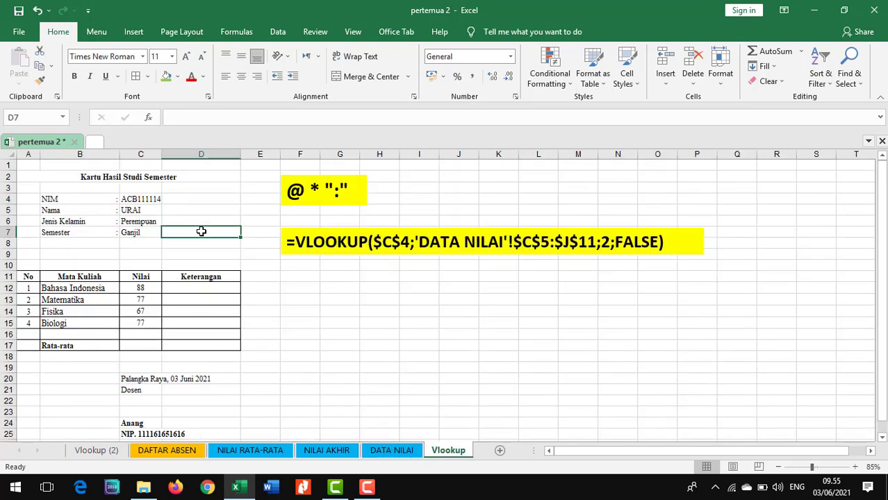
# Try to enter the invalid text "gdgsgs" in the NIM cell C4, and cancel the entry.
pyautogui.click(151, 199)
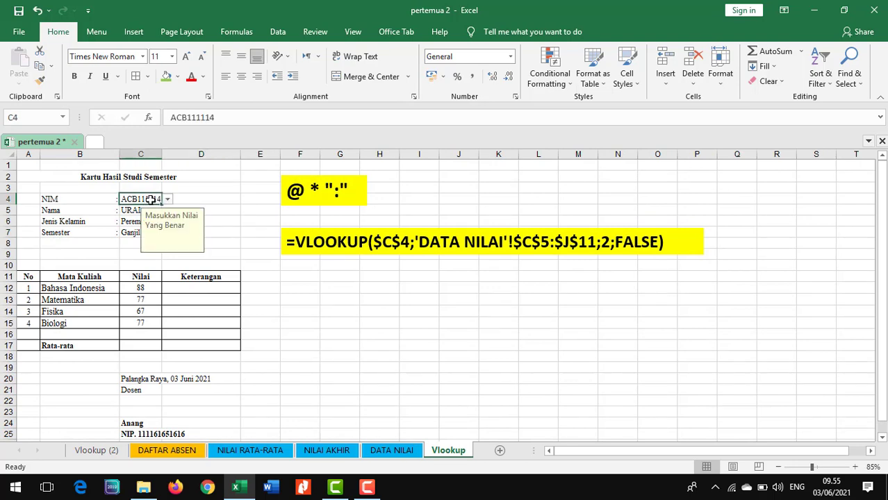
pyautogui.write('gdgsgs')
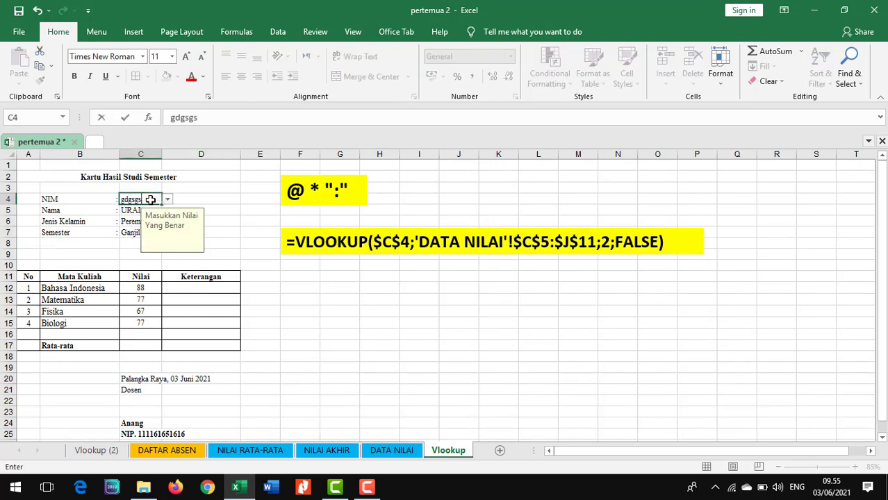
pyautogui.press('Return')
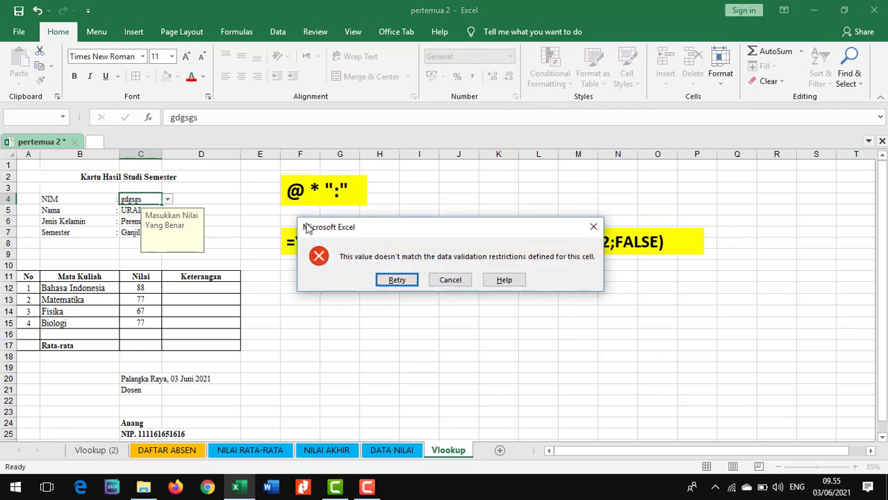
pyautogui.click(448, 280)
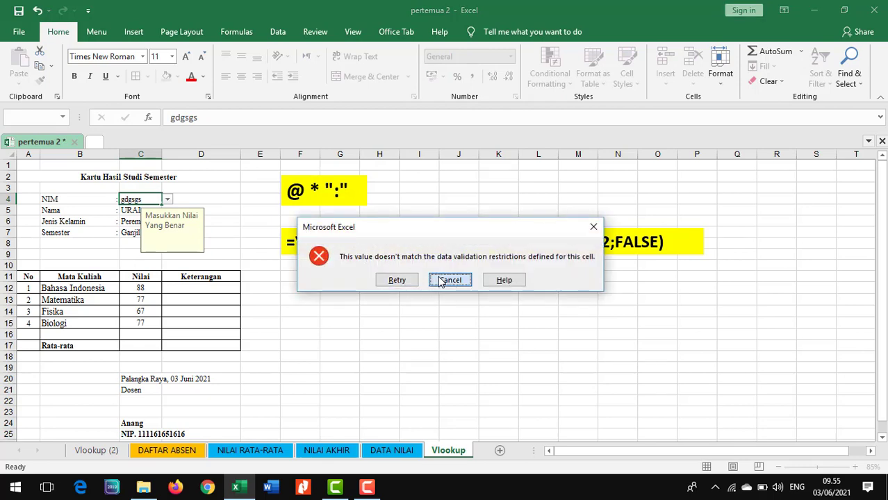
# Switch the NIM in C4 to the fifth list entry and back to the third to test the lookup formulas.
pyautogui.click(167, 199)
pyautogui.click(140, 231)
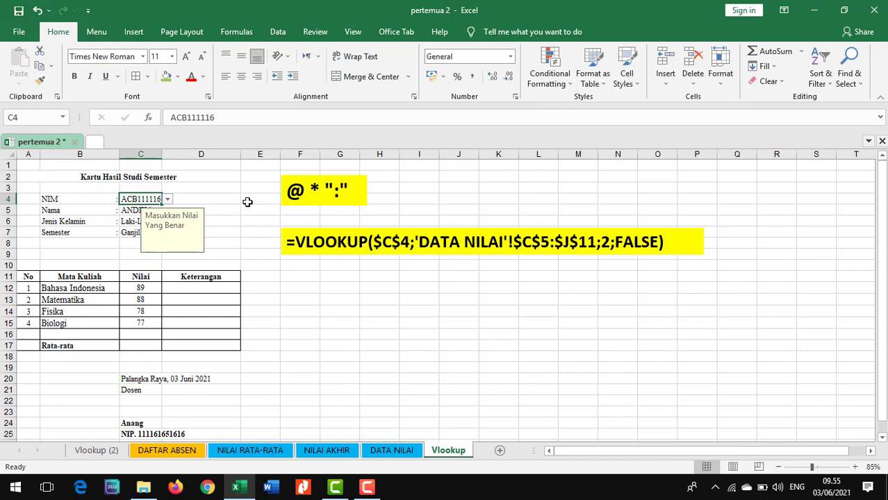
pyautogui.click(168, 199)
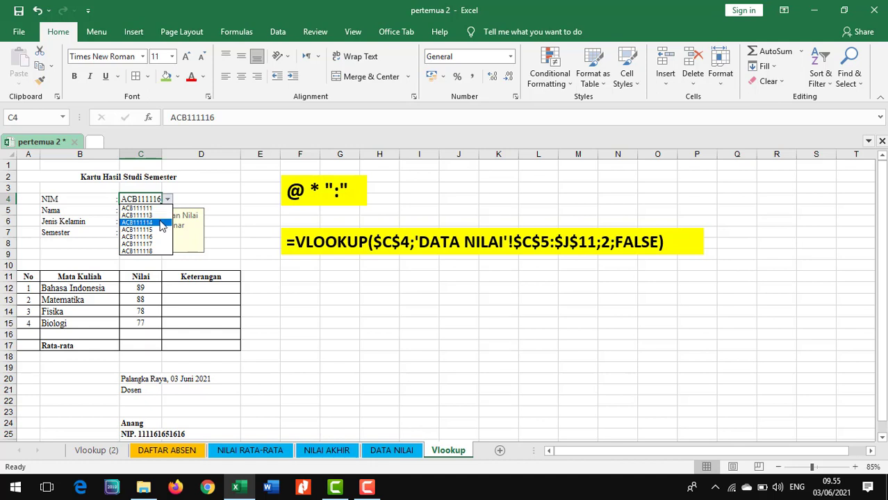
pyautogui.click(162, 223)
pyautogui.click(257, 178)
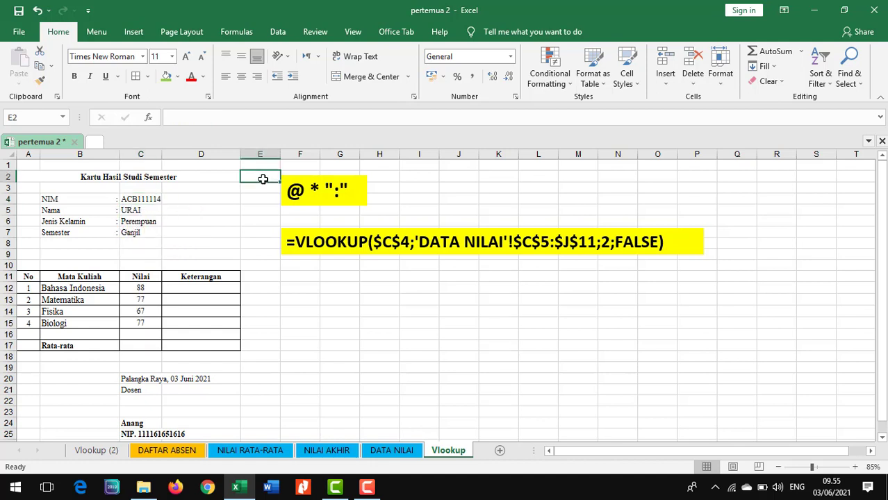
pyautogui.click(139, 215)
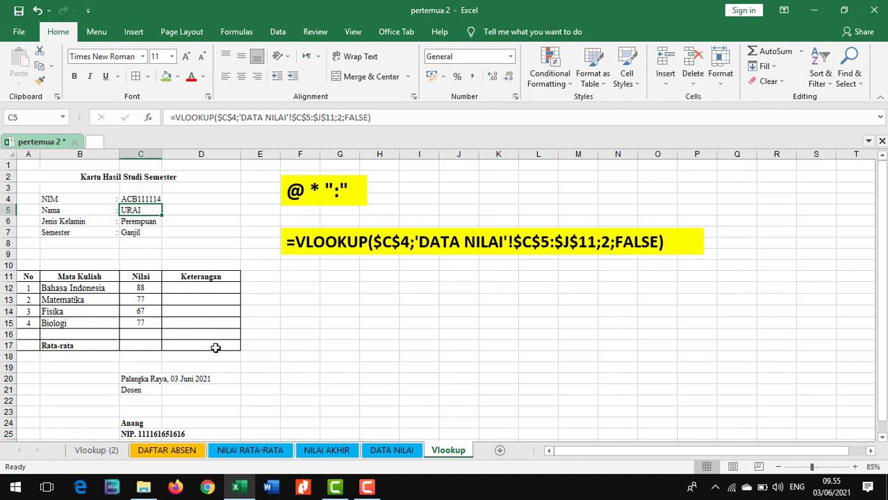
# Calculate the average of the Nilai scores C12:C15 in the Rata-rata cell C17 with the AVERAGE function.
pyautogui.click(140, 344)
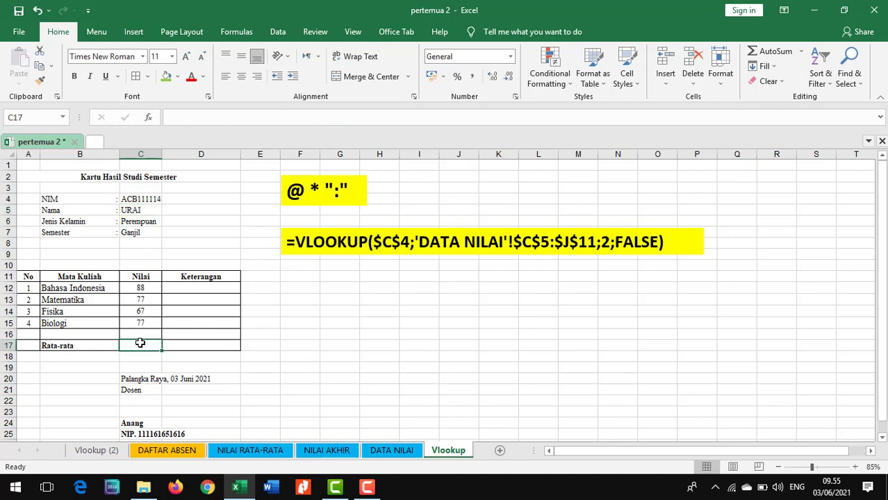
pyautogui.write('=av')
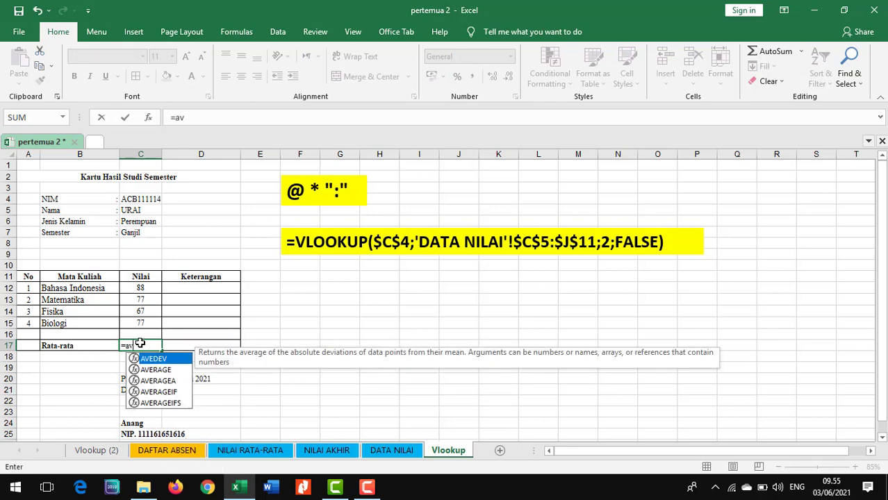
pyautogui.doubleClick(154, 369)
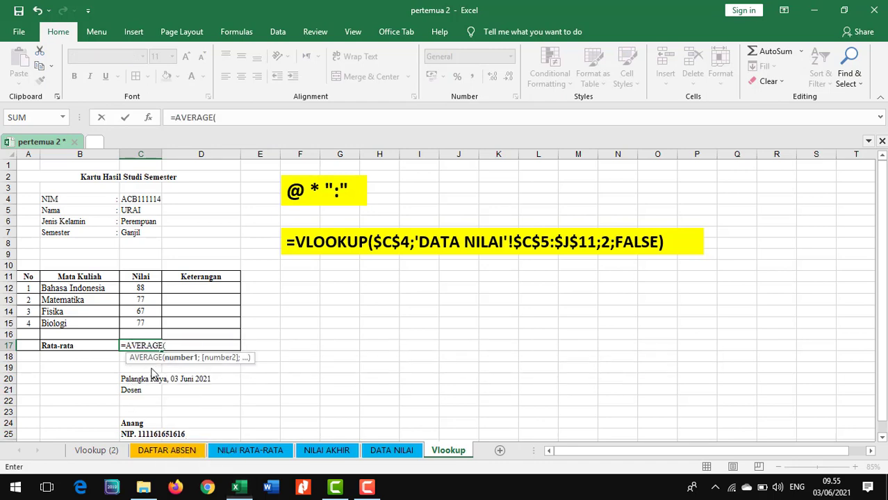
pyautogui.moveTo(142, 287); pyautogui.dragTo(148, 320)
pyautogui.press('Return')
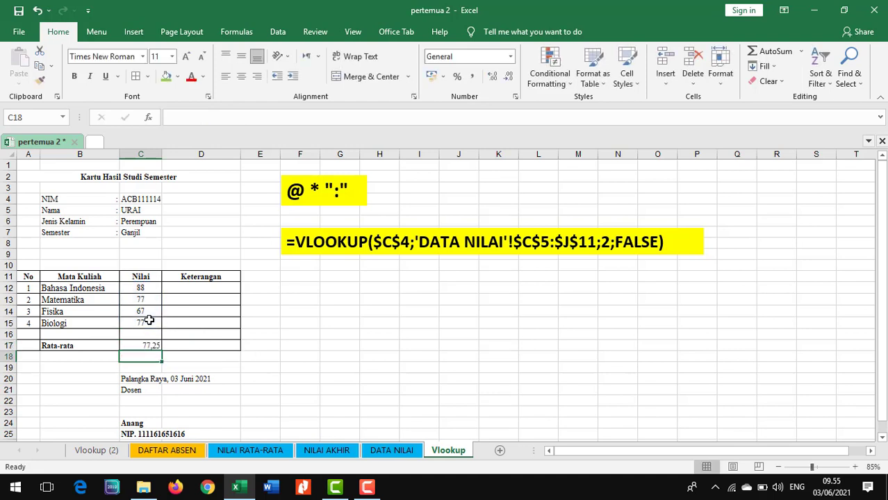
# Enter an IF formula in the Keterangan cell D12 that returns "Lulus" when C12>=75 and "Tidak Lulus" otherwise.
pyautogui.click(190, 288)
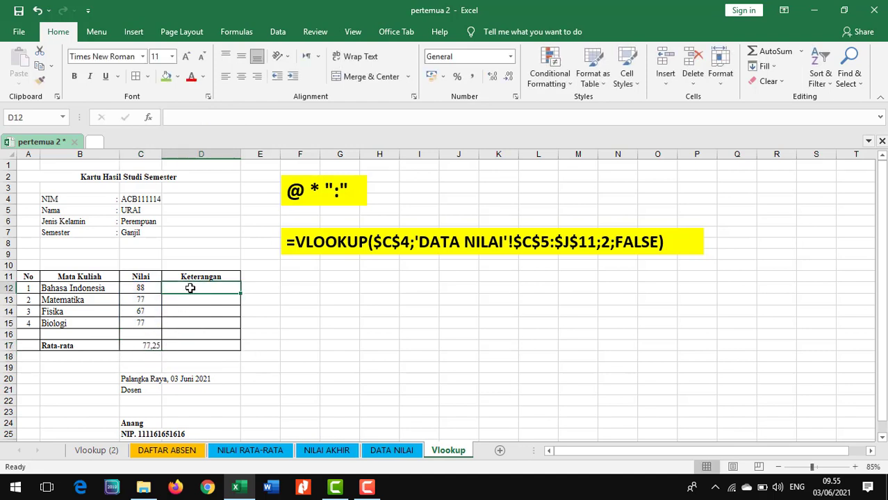
pyautogui.write('=')
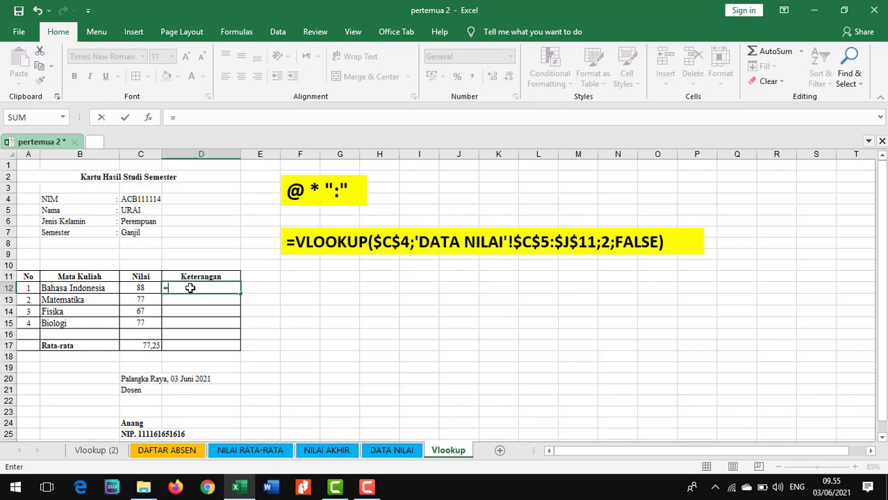
pyautogui.write('if')
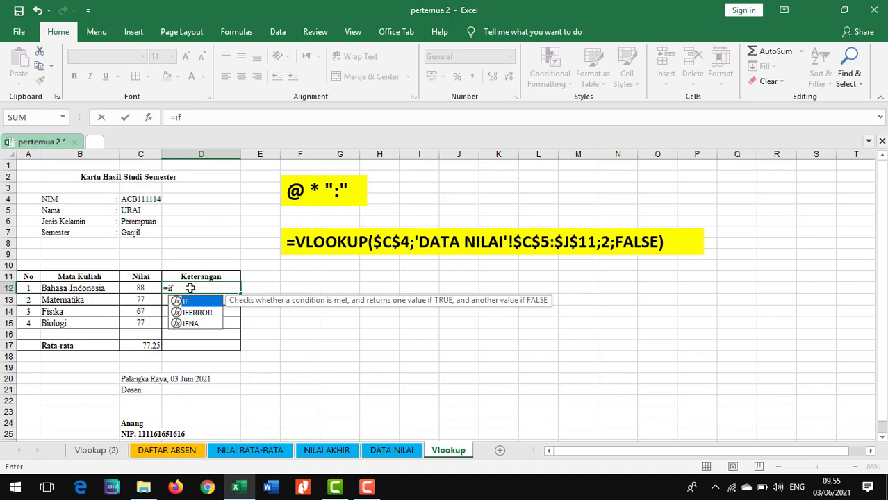
pyautogui.write('(')
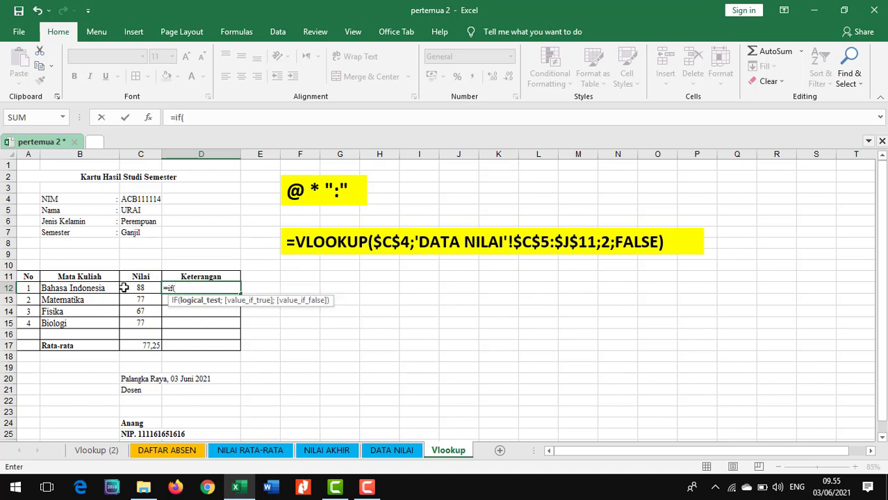
pyautogui.click(139, 288)
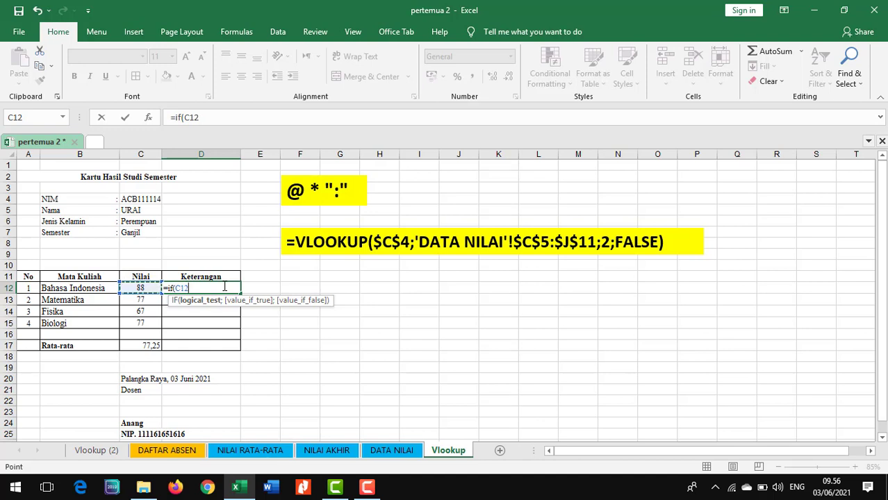
pyautogui.write('=75;')
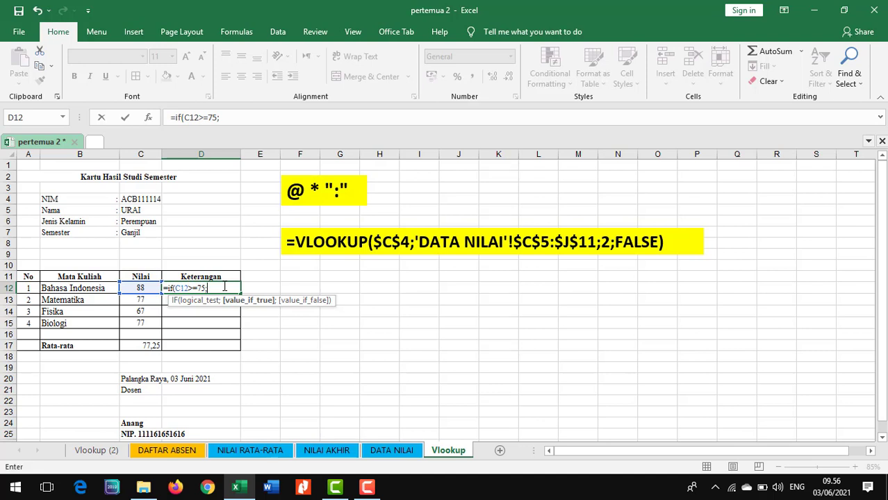
pyautogui.write('"Lu')
pyautogui.write('lus";"T')
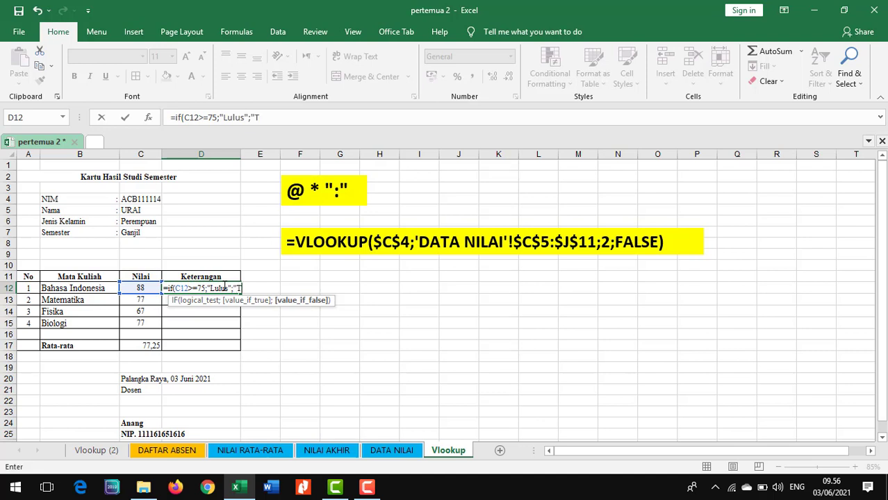
pyautogui.write('idak Lulus"')
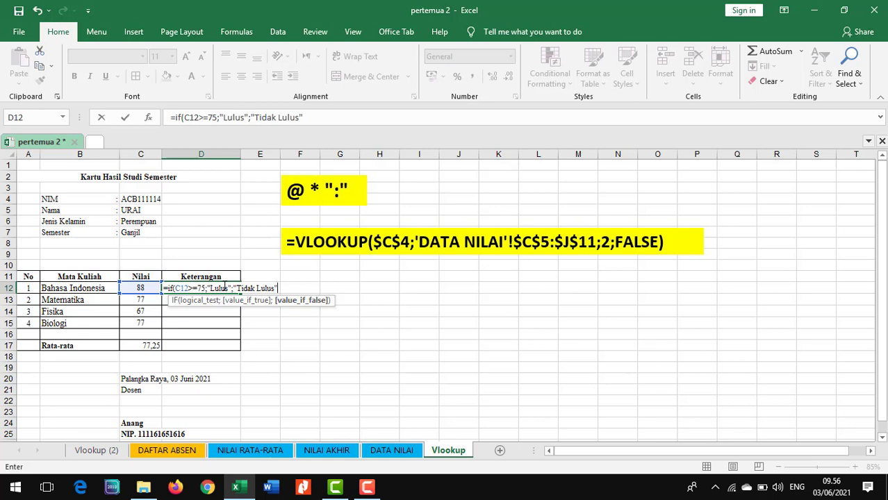
pyautogui.press('Return')
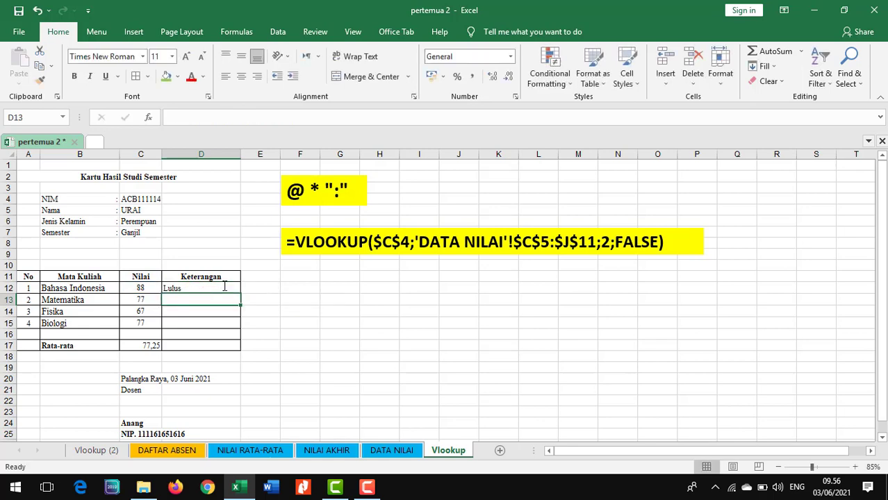
# Fill the IF formula from D12 down the Keterangan column to the Biologi row, D15.
pyautogui.click(225, 286)
pyautogui.moveTo(241, 294); pyautogui.dragTo(248, 326)
pyautogui.click(368, 316)
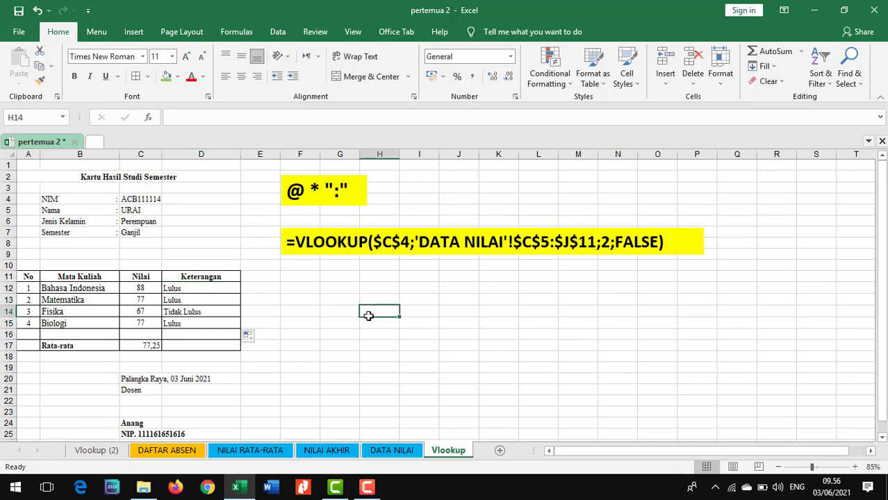
pyautogui.scroll(-1, 315, 300)
pyautogui.scroll(1, 315, 300)
pyautogui.scroll(-1, 300, 334)
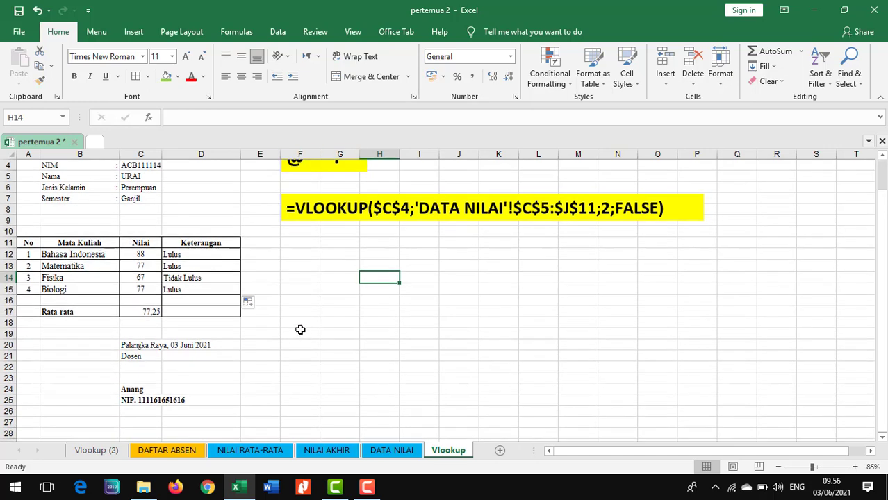
pyautogui.scroll(1, 300, 330)
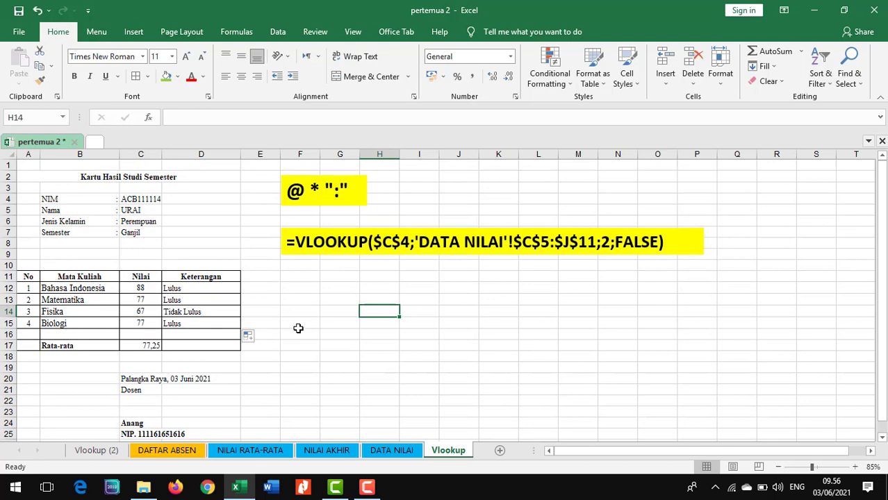
pyautogui.click(367, 487)
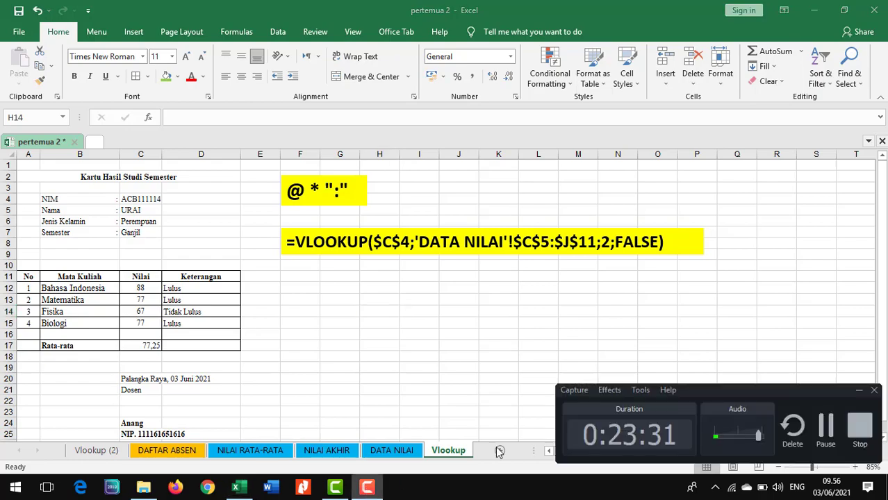
pyautogui.click(859, 427)
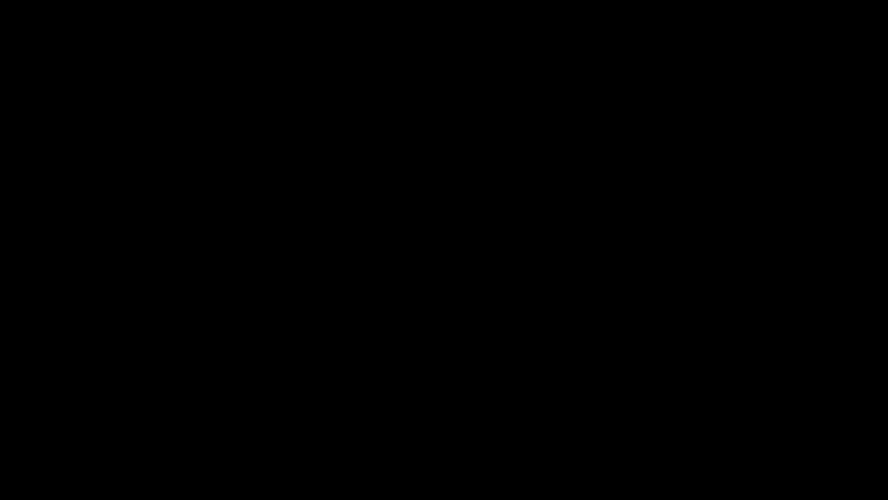